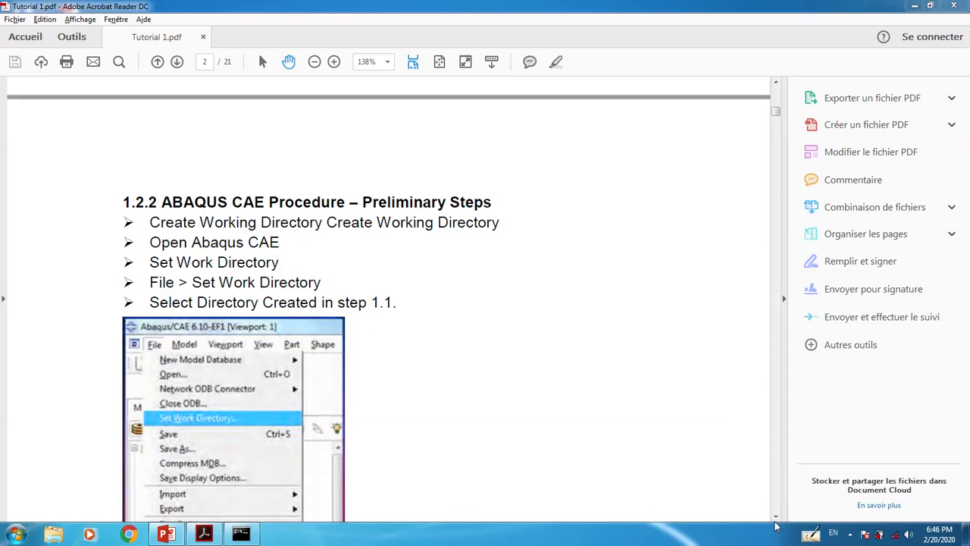
# Review the tutorial's preliminary steps, switch to Abaqus/CAE and create a model database with a Standard/Explicit model.
pyautogui.scroll(-3, 775, 523)
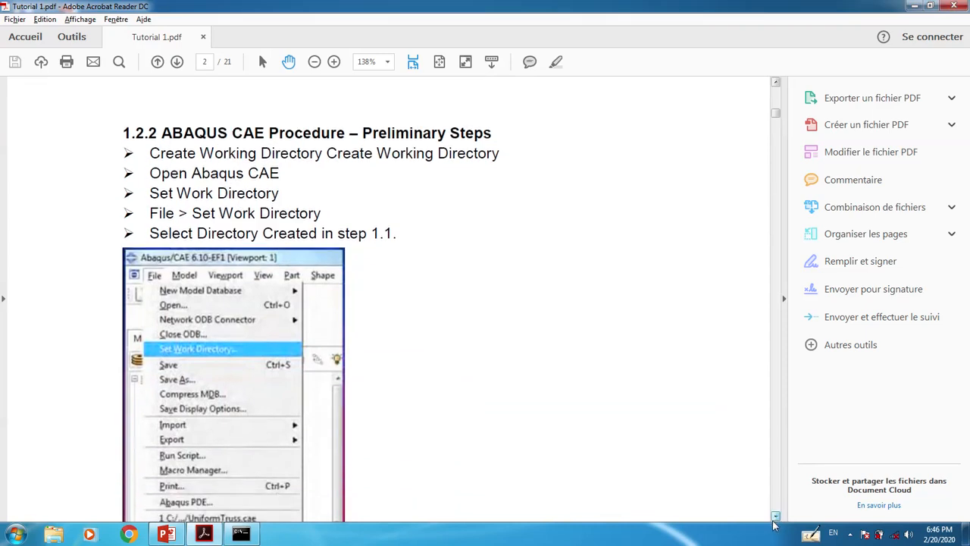
pyautogui.scroll(-1, 775, 523)
pyautogui.scroll(-3, 774, 523)
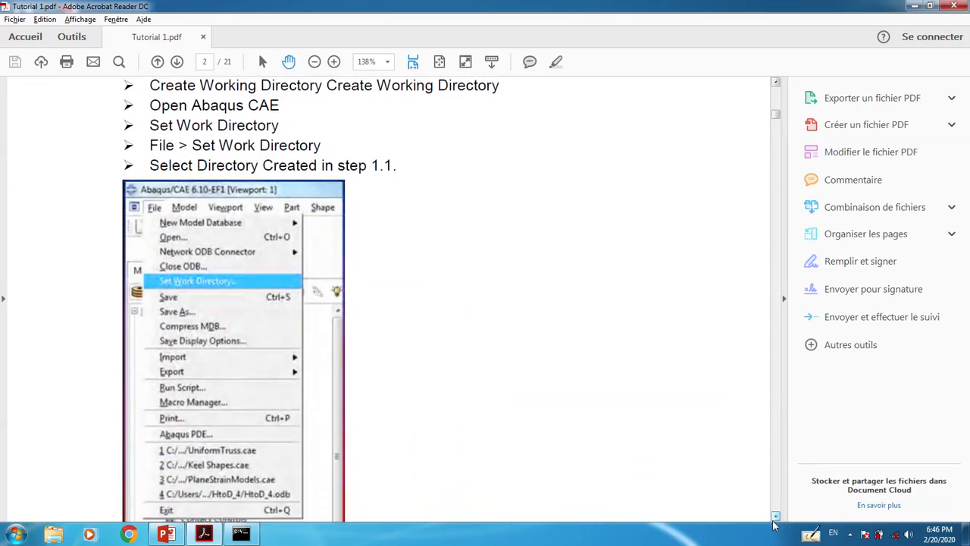
pyautogui.scroll(-2, 775, 523)
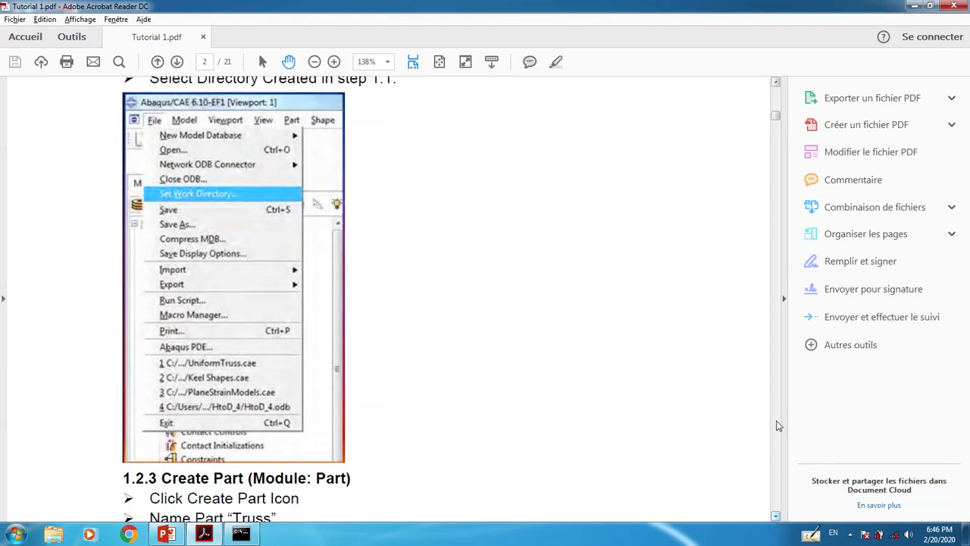
pyautogui.click(242, 534)
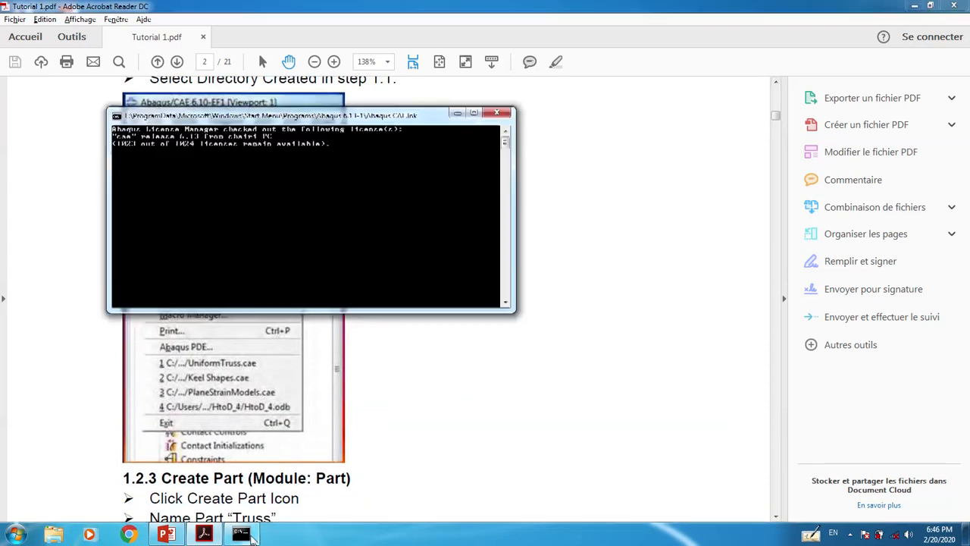
pyautogui.click(394, 7)
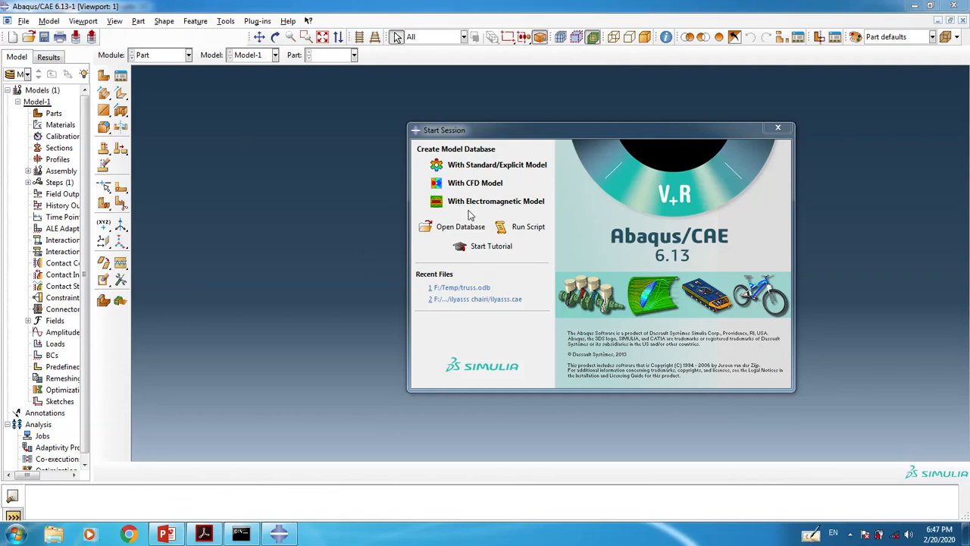
pyautogui.click(490, 170)
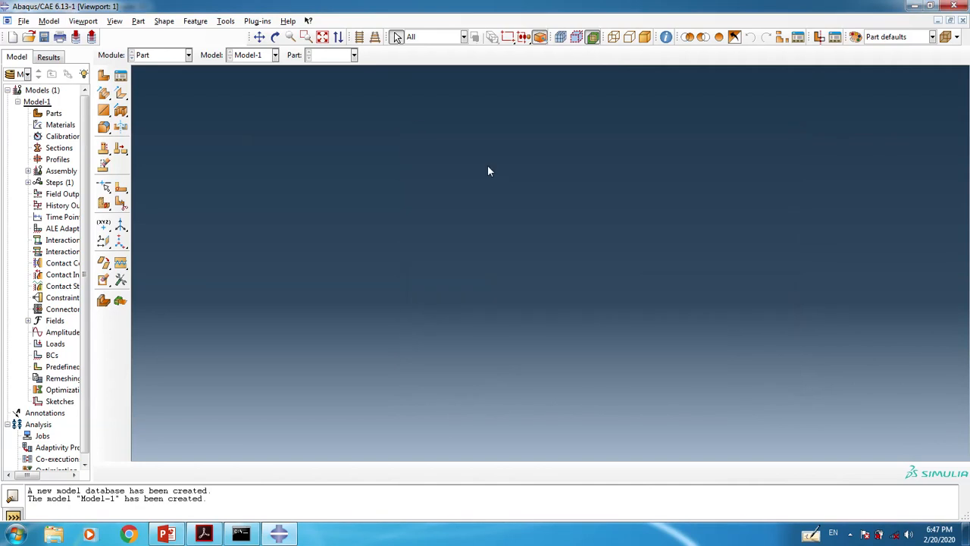
# Start setting a new work directory and browse to the E:\ drive.
pyautogui.click(23, 20)
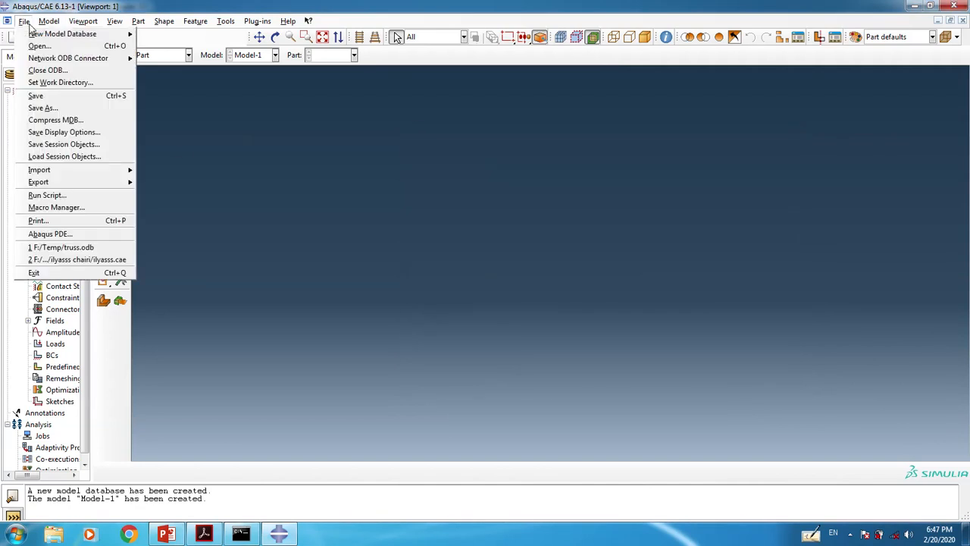
pyautogui.click(68, 84)
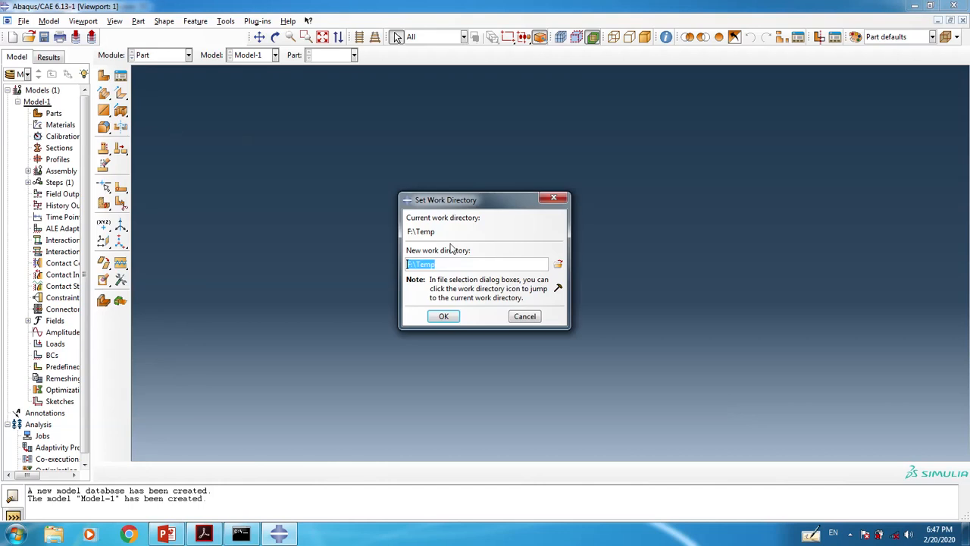
pyautogui.click(558, 263)
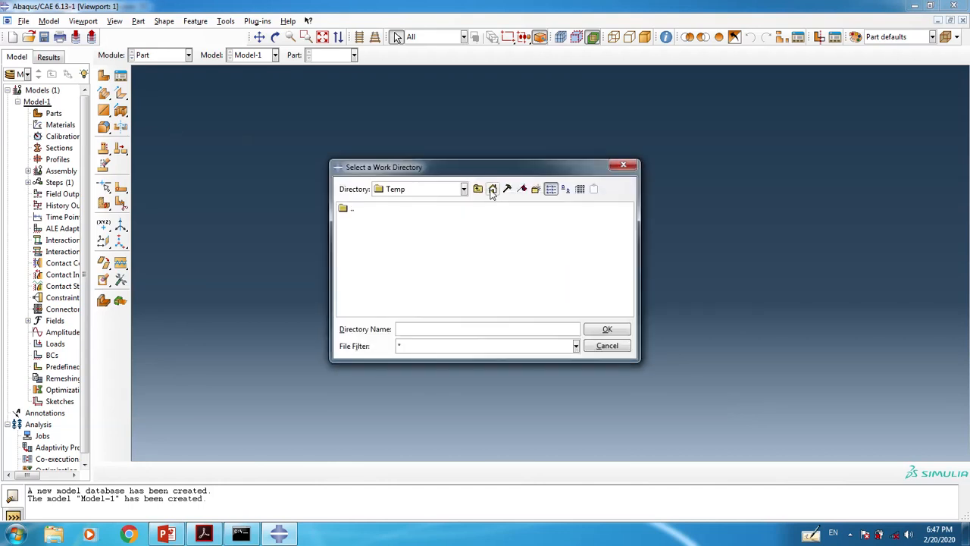
pyautogui.click(478, 188)
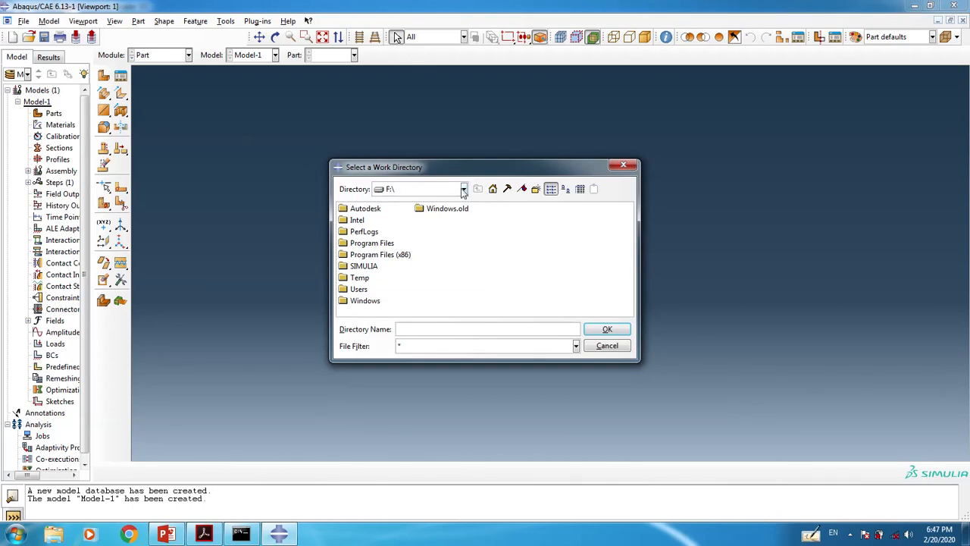
pyautogui.click(464, 190)
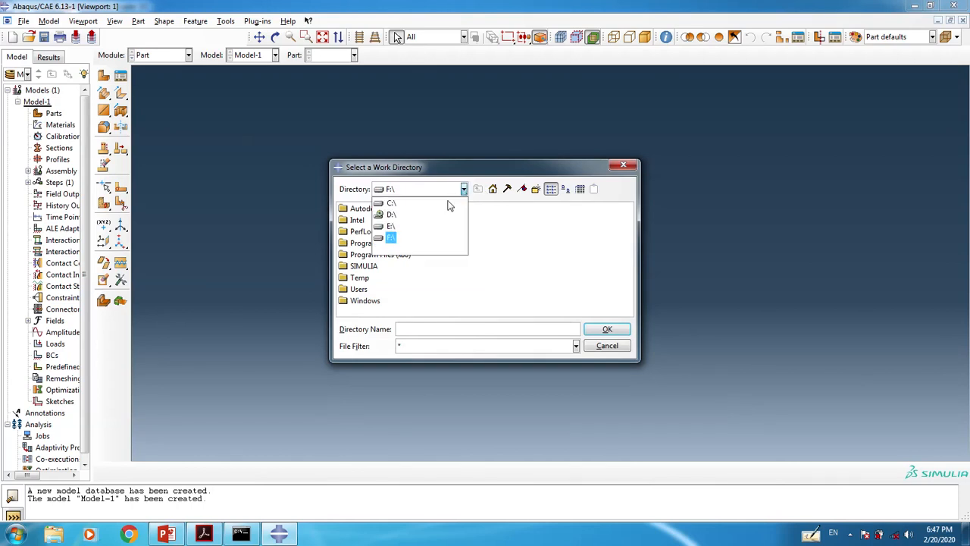
pyautogui.click(391, 226)
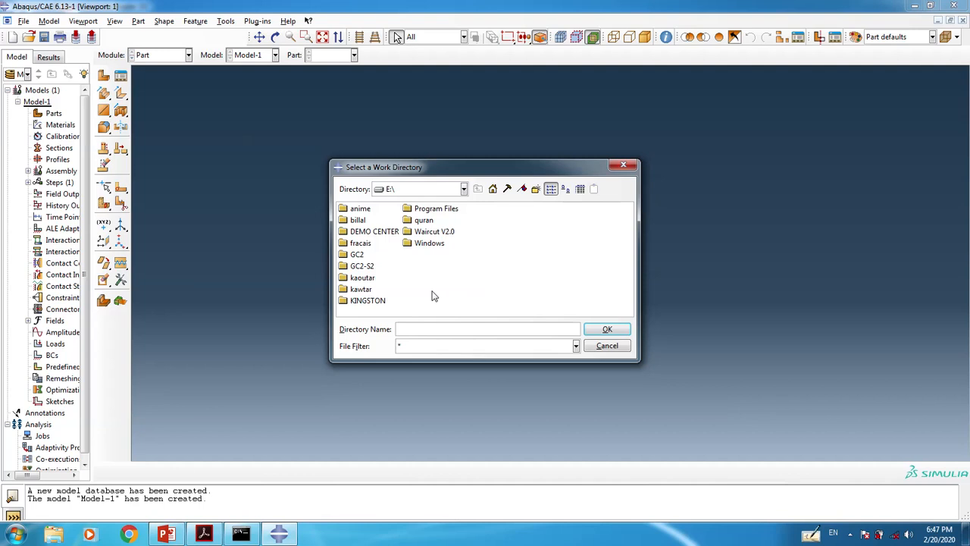
# Create a new directory named abaqus on the E:\ drive.
pyautogui.click(425, 330)
pyautogui.write('a')
pyautogui.press('BackSpace')
pyautogui.click(535, 189)
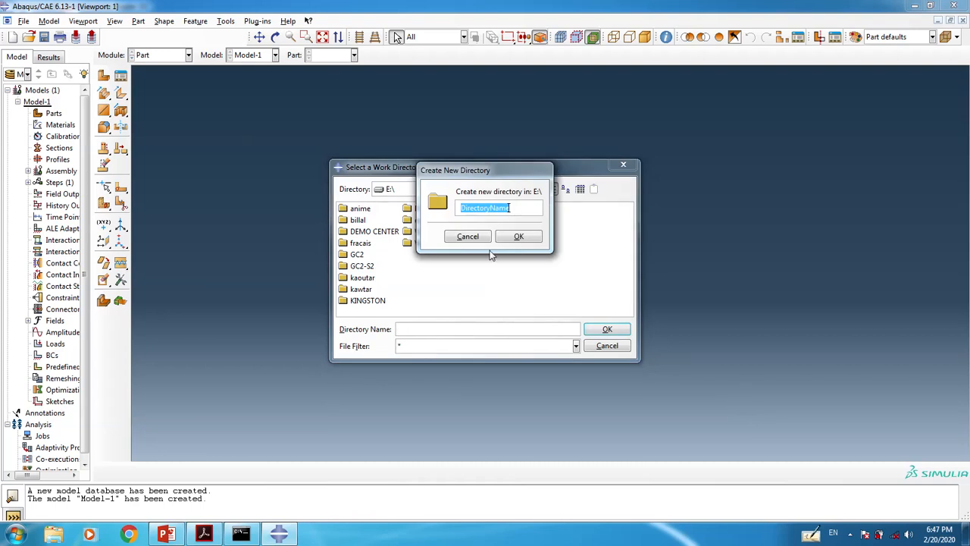
pyautogui.write('a')
pyautogui.write('bac')
pyautogui.write('us')
pyautogui.click(508, 238)
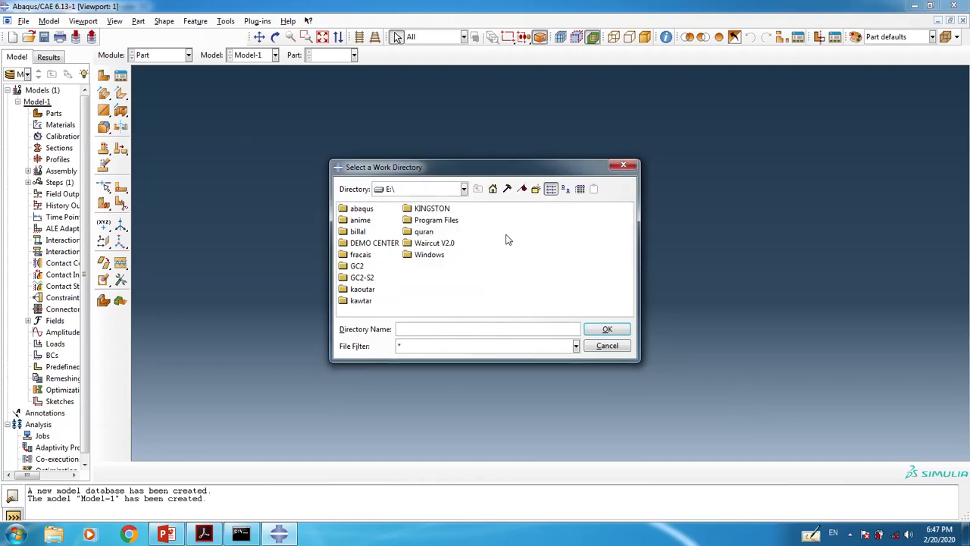
# Set the new E:/abaqus folder as the work directory.
pyautogui.click(362, 210)
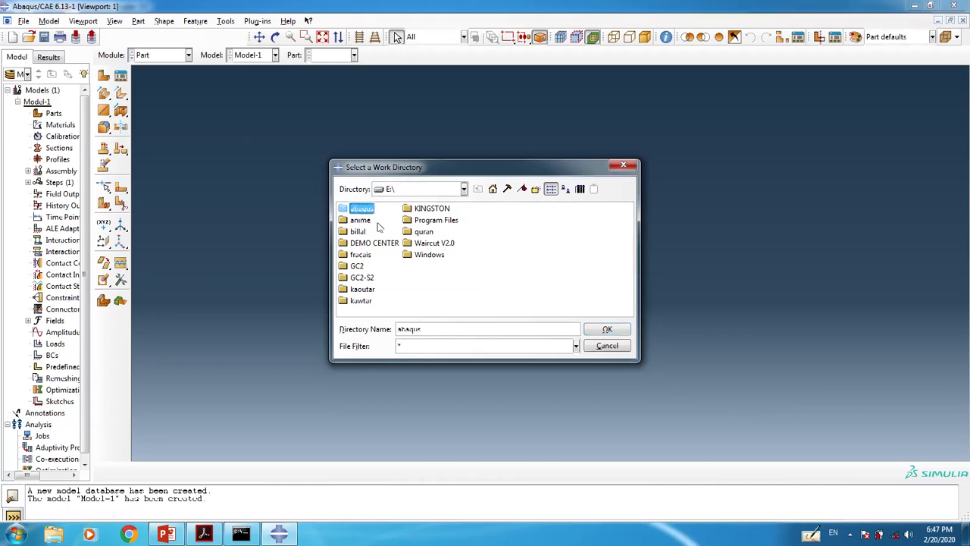
pyautogui.click(607, 329)
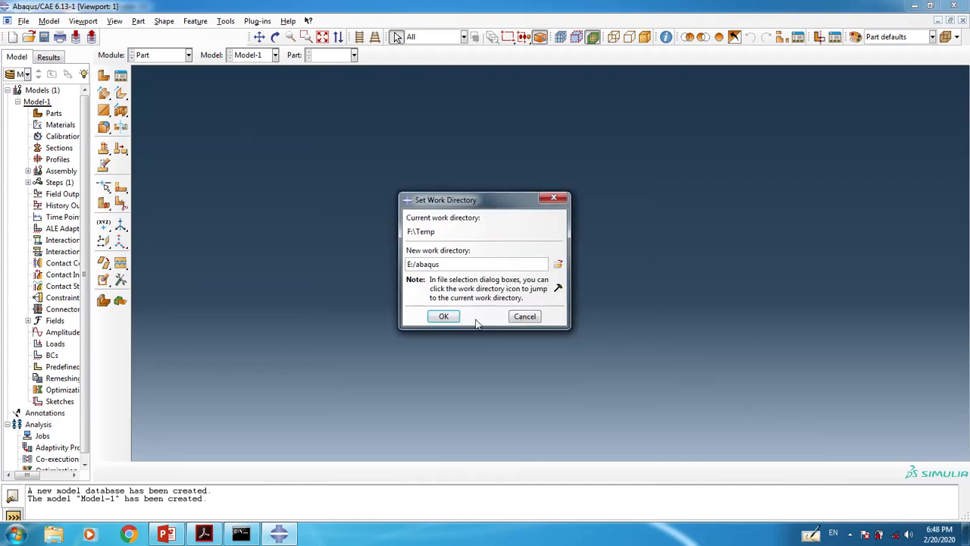
pyautogui.click(446, 317)
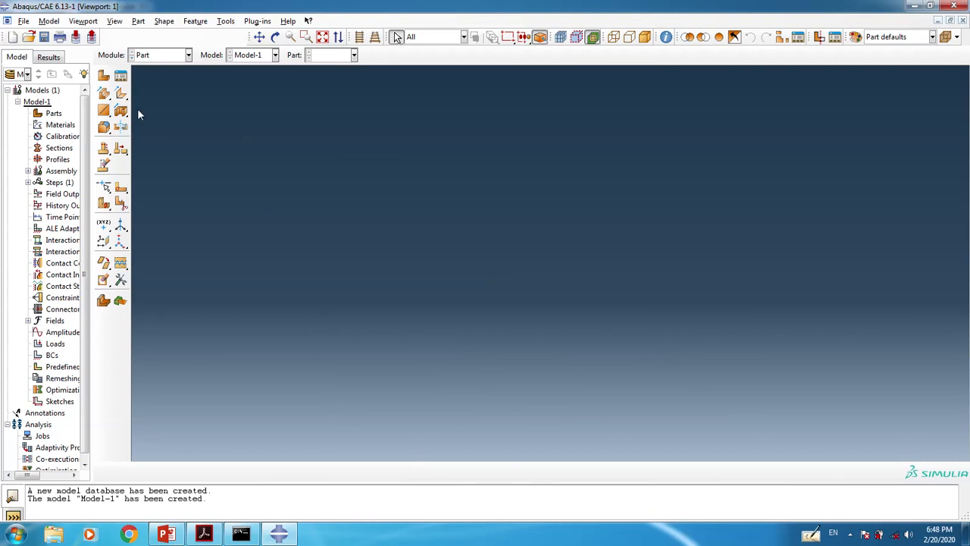
# Create a 2D planar, deformable part with a wire base feature and an approximate size of 50.
pyautogui.doubleClick(53, 113)
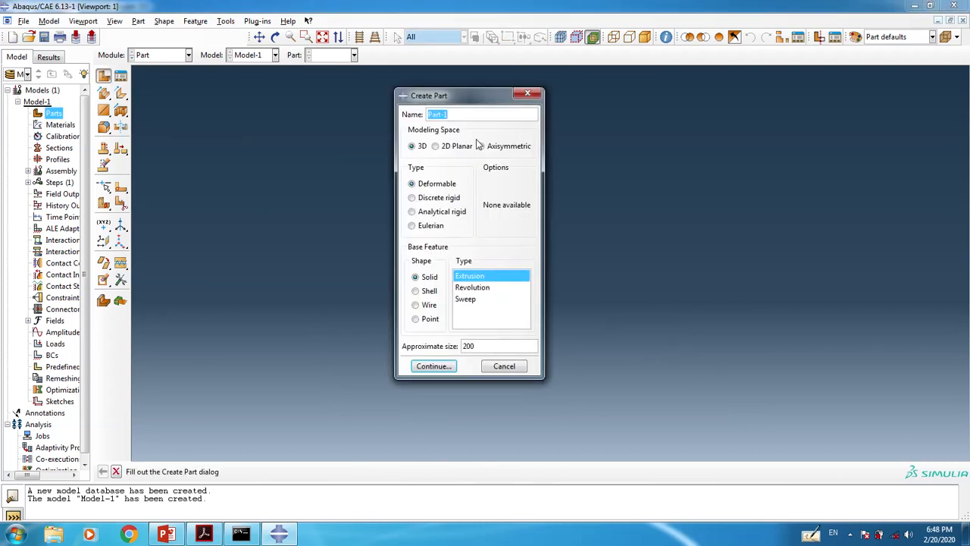
pyautogui.click(451, 151)
pyautogui.click(421, 279)
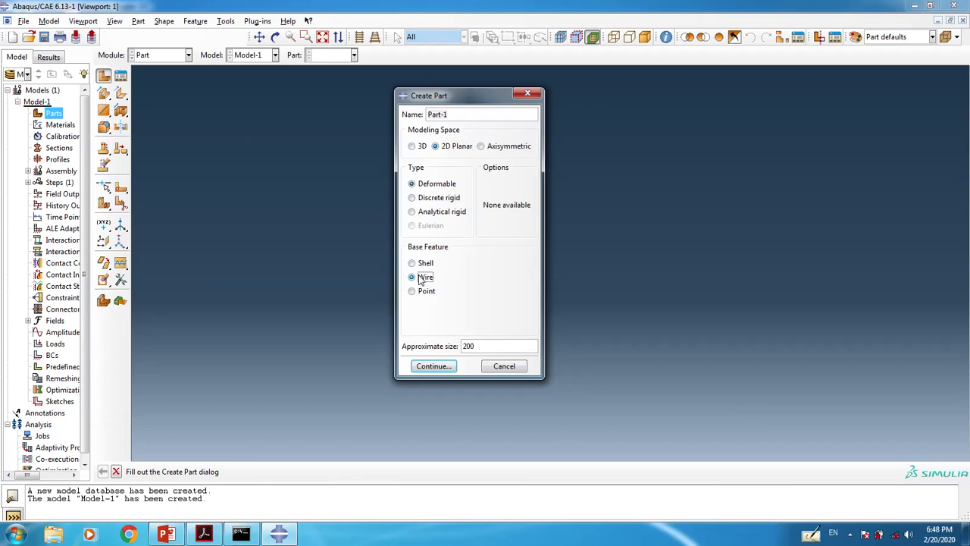
pyautogui.moveTo(483, 347); pyautogui.dragTo(450, 350)
pyautogui.write('50')
pyautogui.click(430, 367)
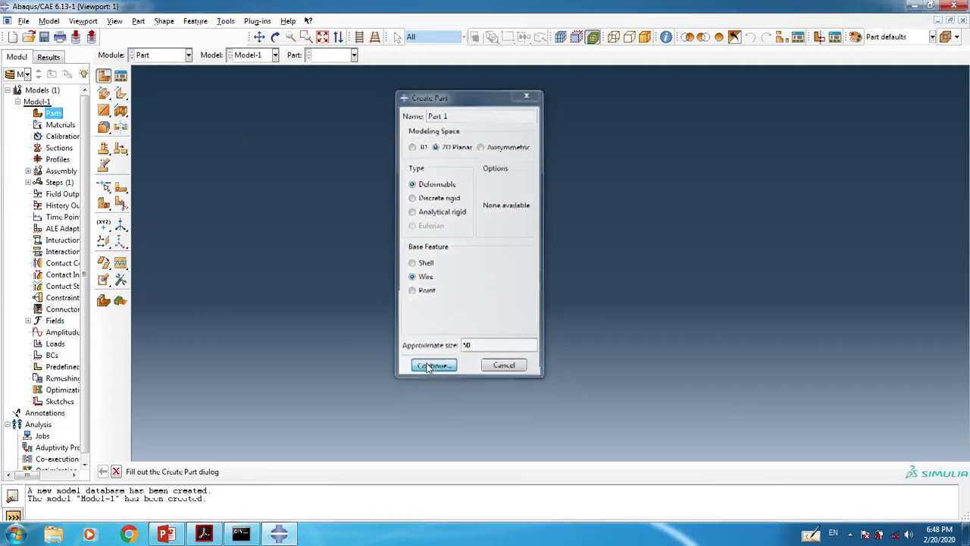
# Switch to the tutorial PDF and read the Create Part settings and the coordinates for the isolated points.
pyautogui.click(204, 535)
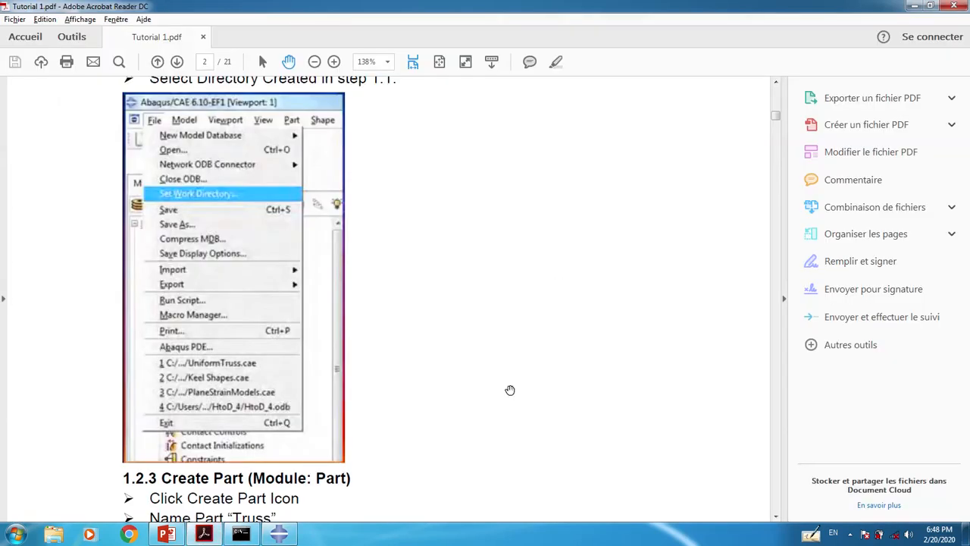
pyautogui.scroll(-5, 500, 303)
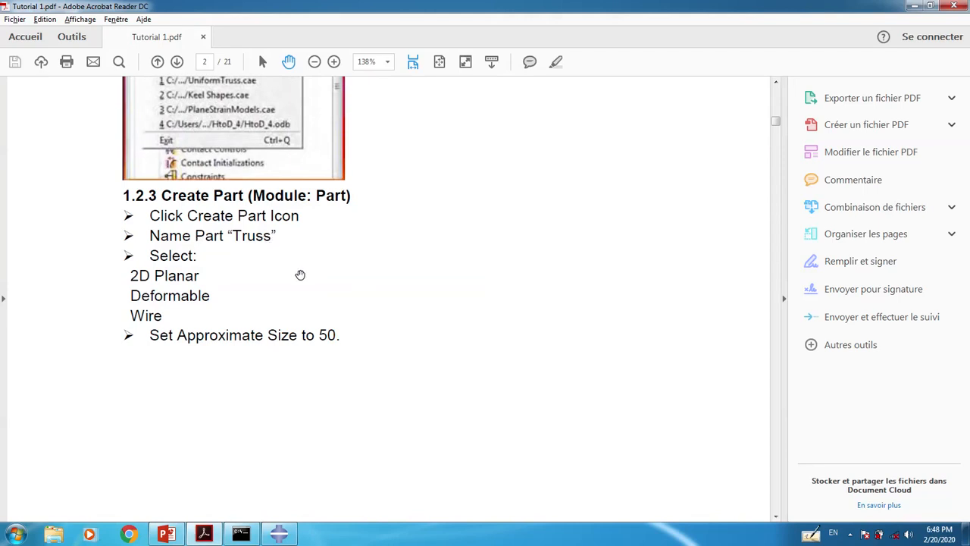
pyautogui.moveTo(297, 325); pyautogui.dragTo(292, 144)
pyautogui.moveTo(276, 349); pyautogui.dragTo(278, 183)
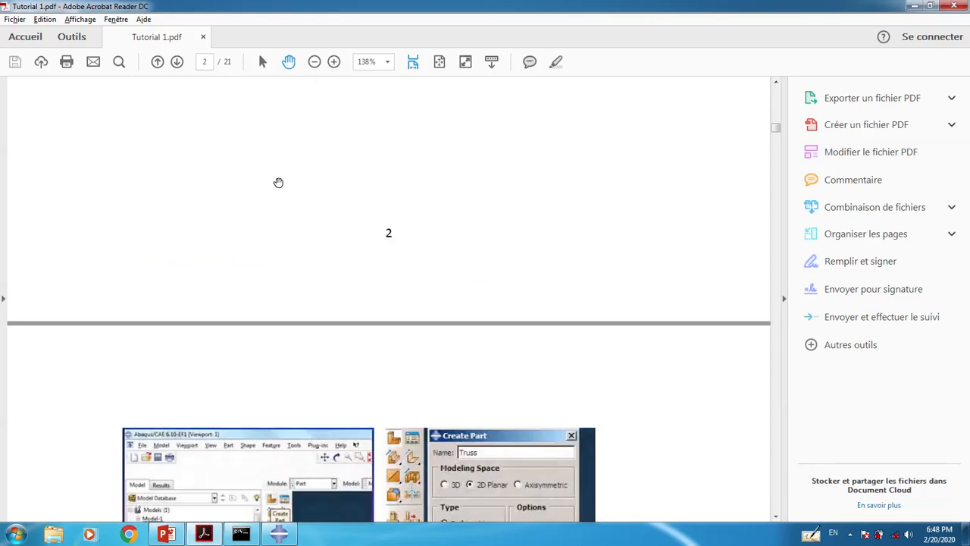
pyautogui.moveTo(275, 299); pyautogui.dragTo(275, 160)
pyautogui.moveTo(268, 291); pyautogui.dragTo(453, 218)
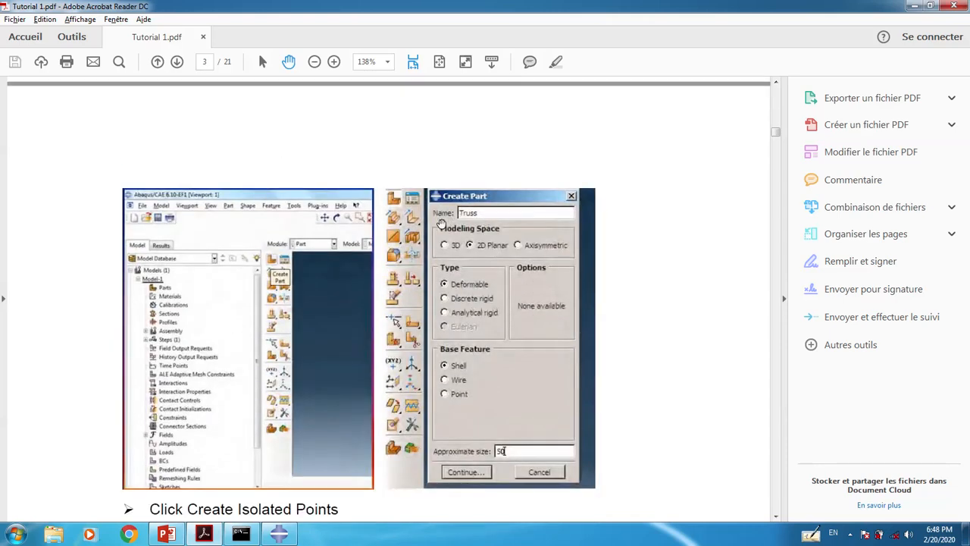
pyautogui.moveTo(322, 348); pyautogui.dragTo(322, 171)
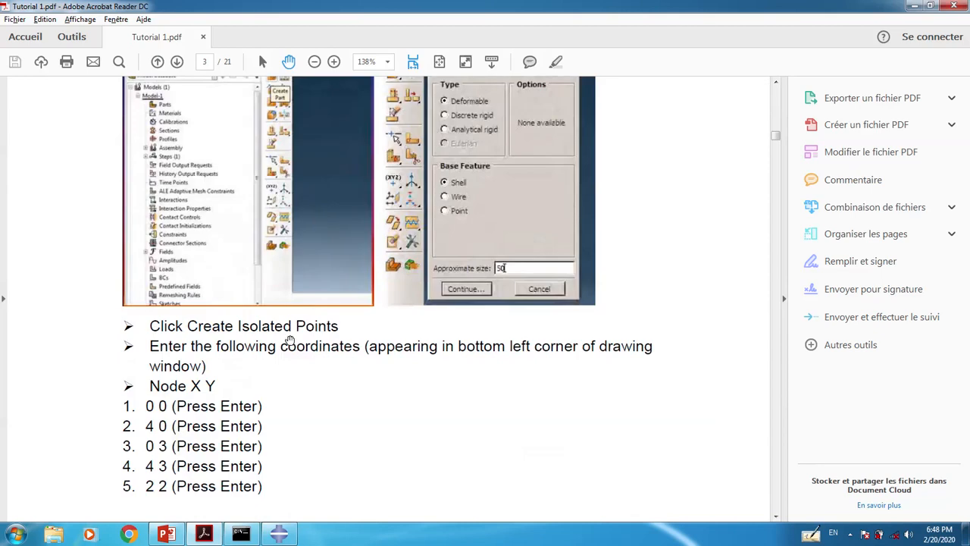
pyautogui.moveTo(285, 354); pyautogui.dragTo(287, 232)
pyautogui.moveTo(288, 329); pyautogui.dragTo(284, 225)
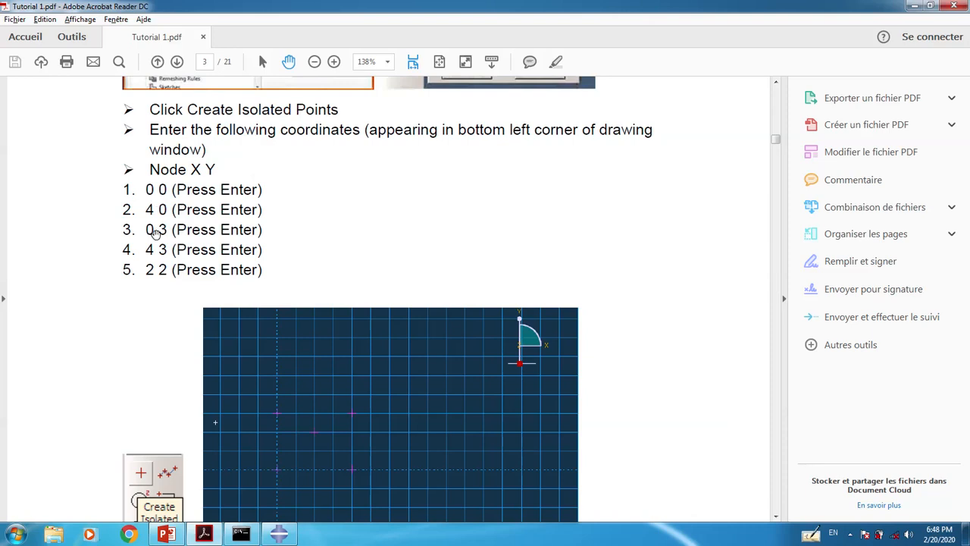
# Switch back to Abaqus/CAE and create isolated points at (0,0), (4,0) and (2,2) in the wire sketch.
pyautogui.click(235, 536)
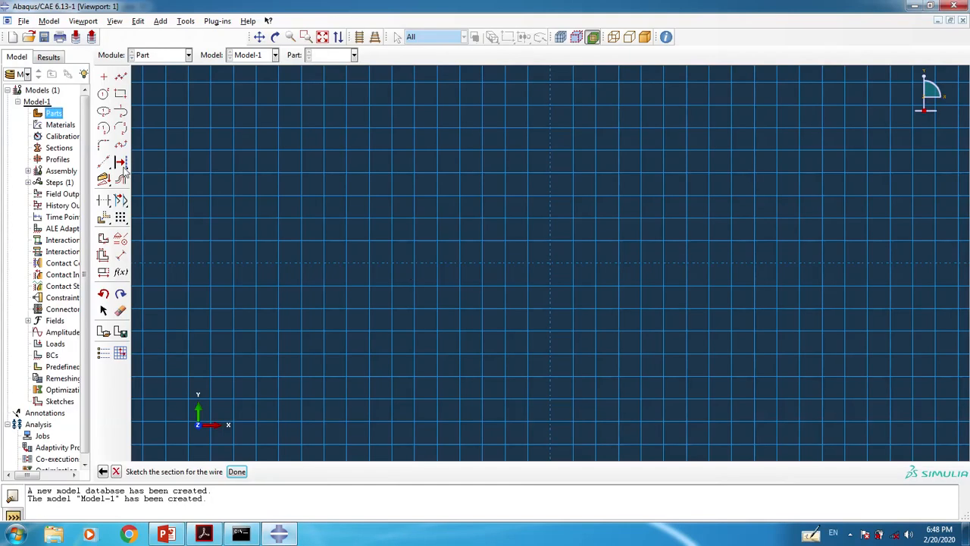
pyautogui.click(103, 79)
pyautogui.click(104, 78)
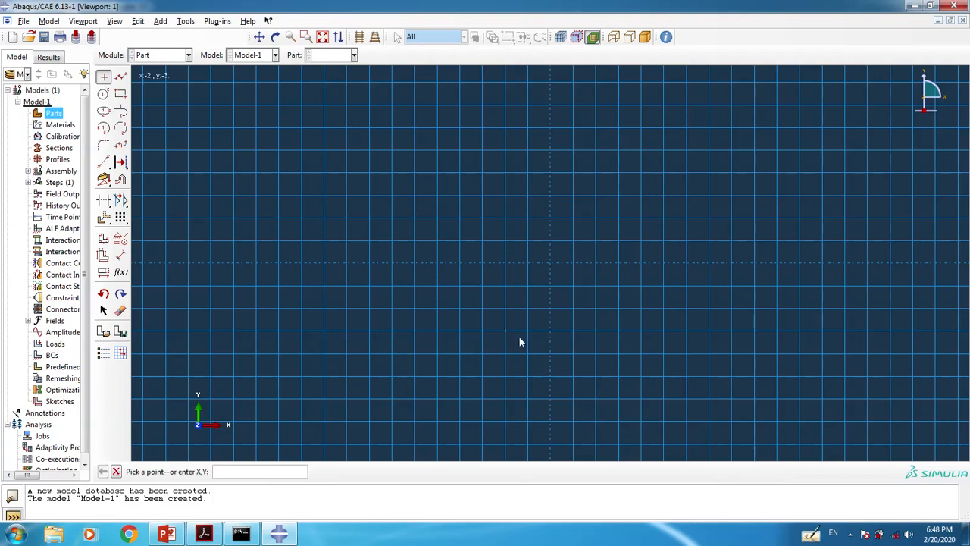
pyautogui.click(550, 264)
pyautogui.click(641, 264)
pyautogui.click(596, 218)
# Switch to the tutorial PDF and read which nodes the lines join, checking them against the node coordinates.
pyautogui.hotkey('alt', 'Tab')
pyautogui.scroll(-5, 343, 390)
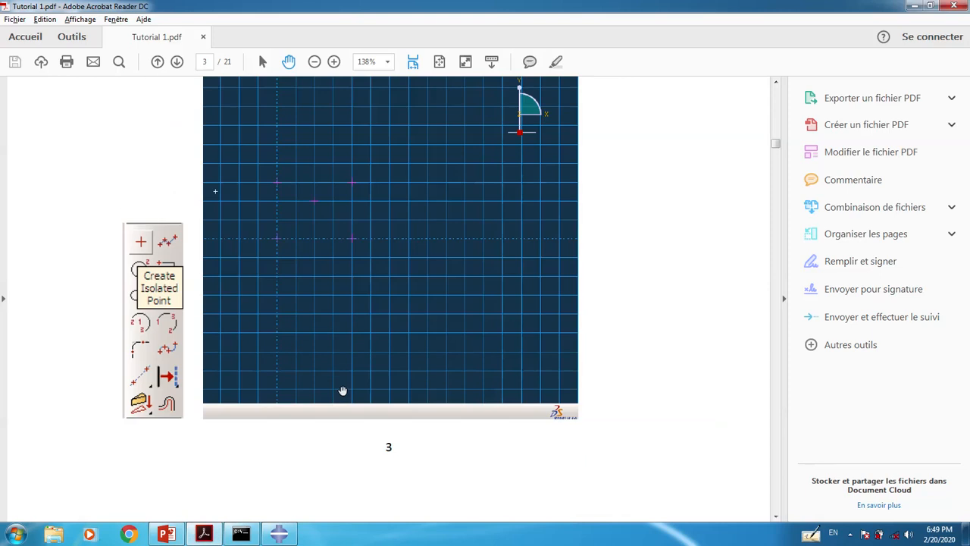
pyautogui.scroll(-5, 343, 390)
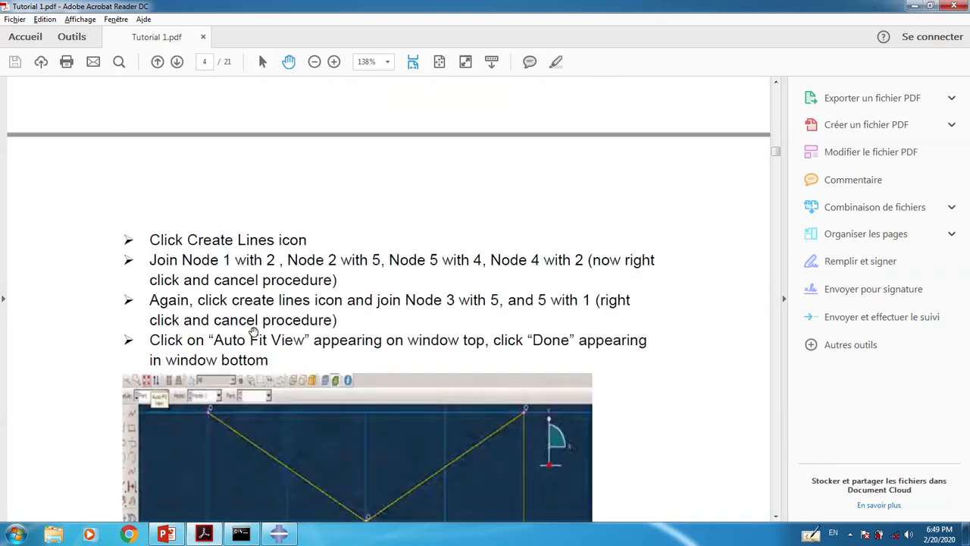
pyautogui.scroll(-1, 296, 334)
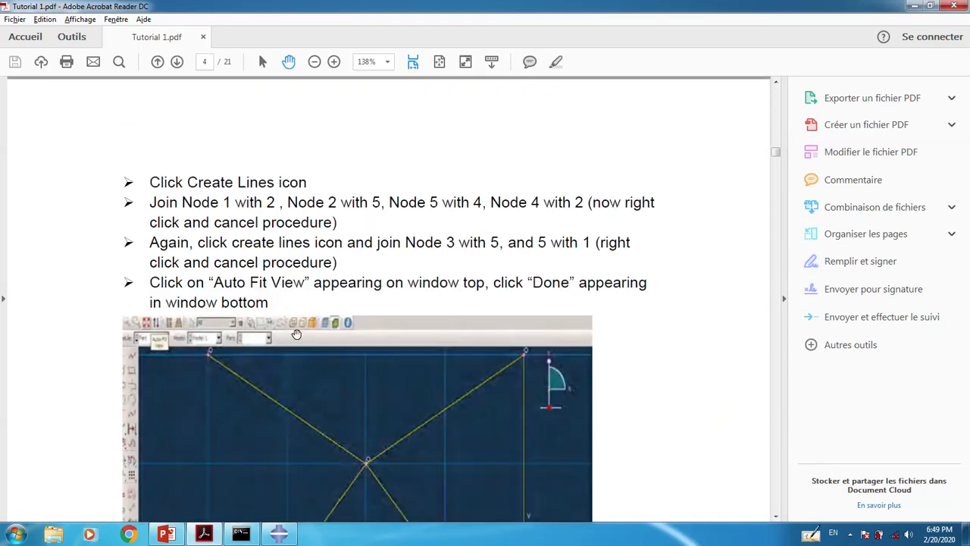
pyautogui.scroll(-2, 296, 334)
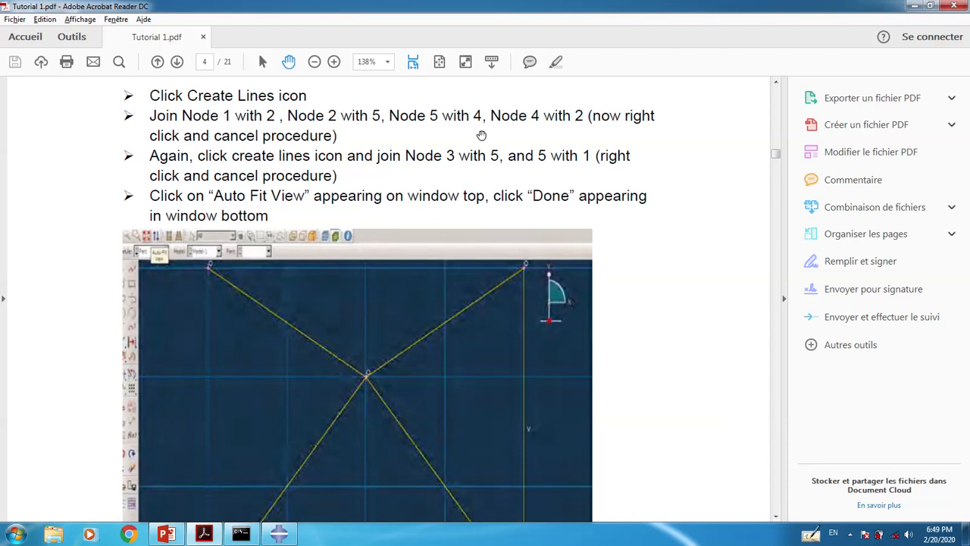
pyautogui.scroll(2, 402, 163)
pyautogui.moveTo(402, 163); pyautogui.dragTo(367, 329)
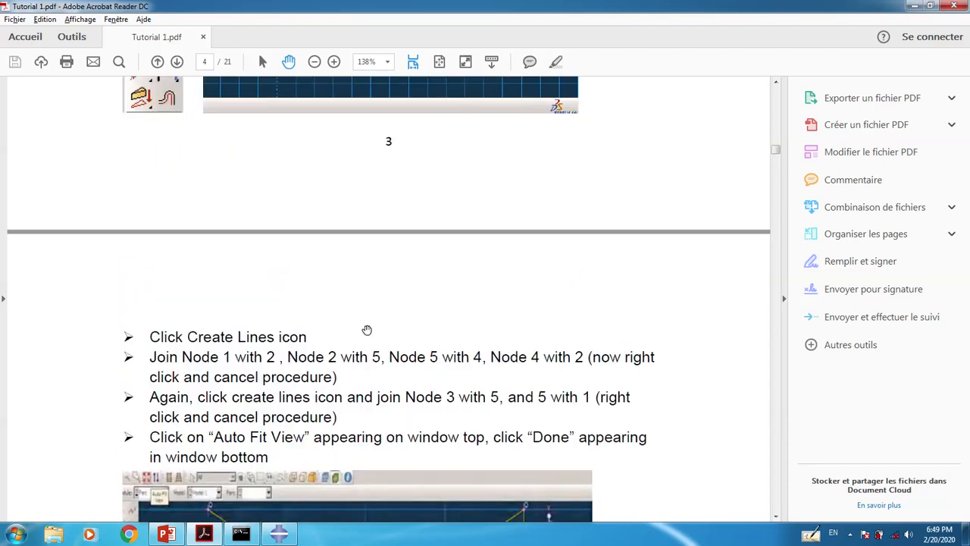
pyautogui.scroll(10, 367, 330)
pyautogui.scroll(5, 353, 311)
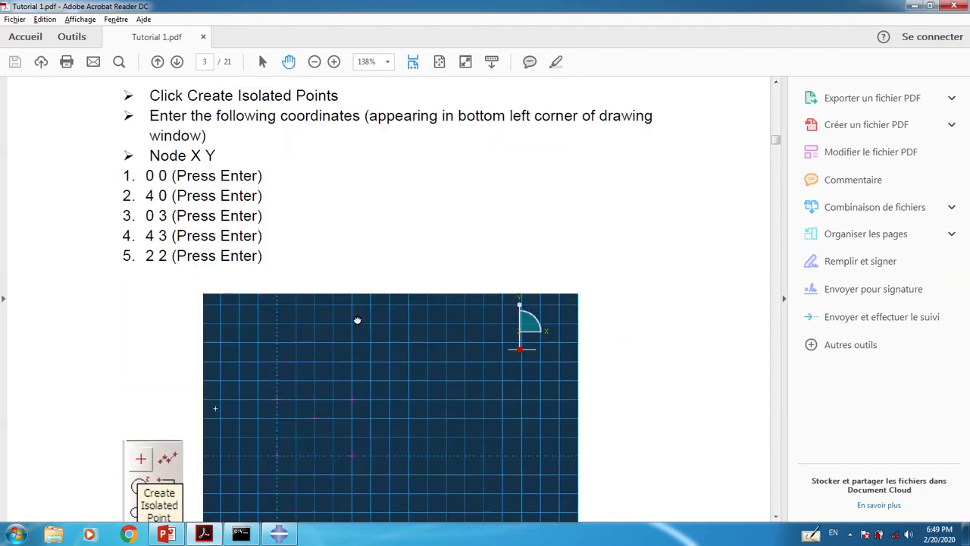
pyautogui.moveTo(357, 320); pyautogui.dragTo(356, 316)
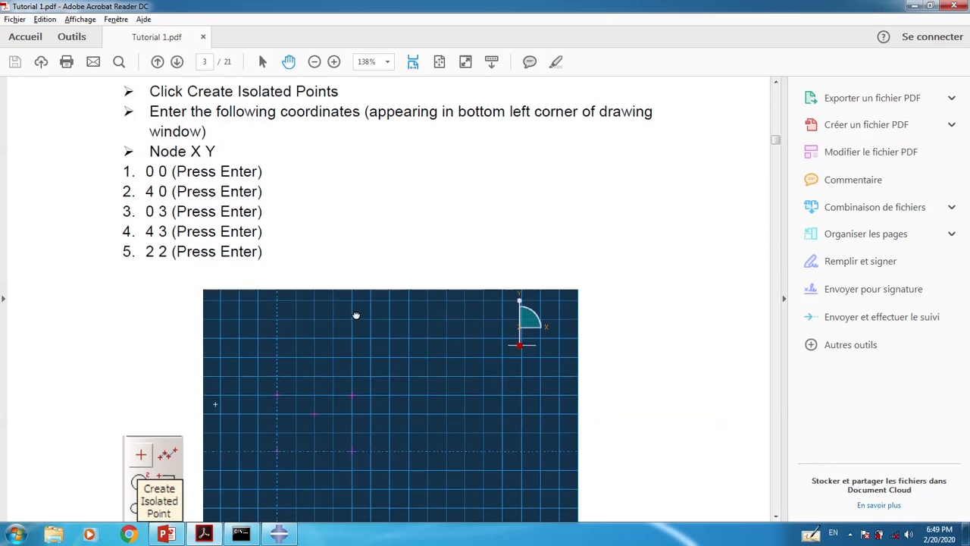
# Check the line order in the tutorial, switch back to Abaqus/CAE and draw connected lines through (0,0), (4,0), (2,2), (4,3) and (4,0).
pyautogui.scroll(-7, 355, 304)
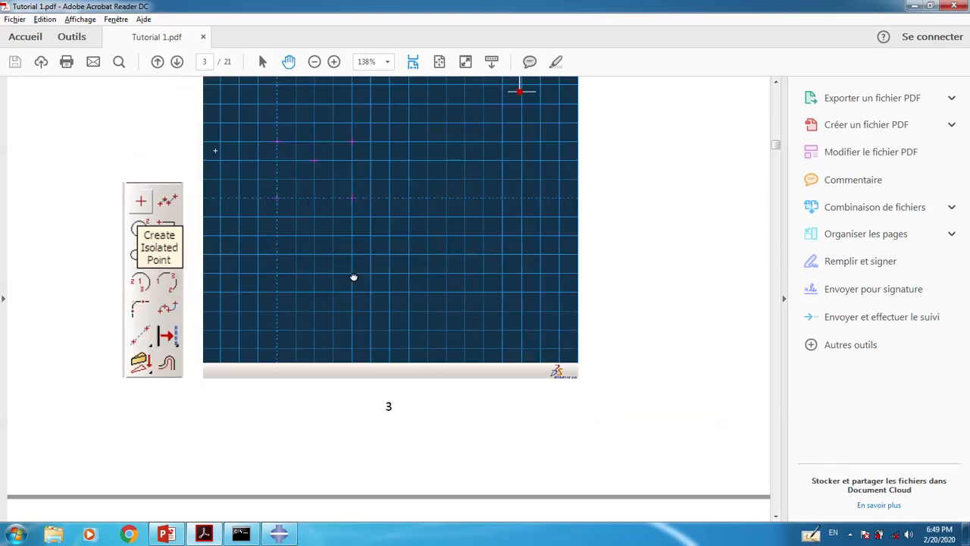
pyautogui.scroll(-11, 353, 276)
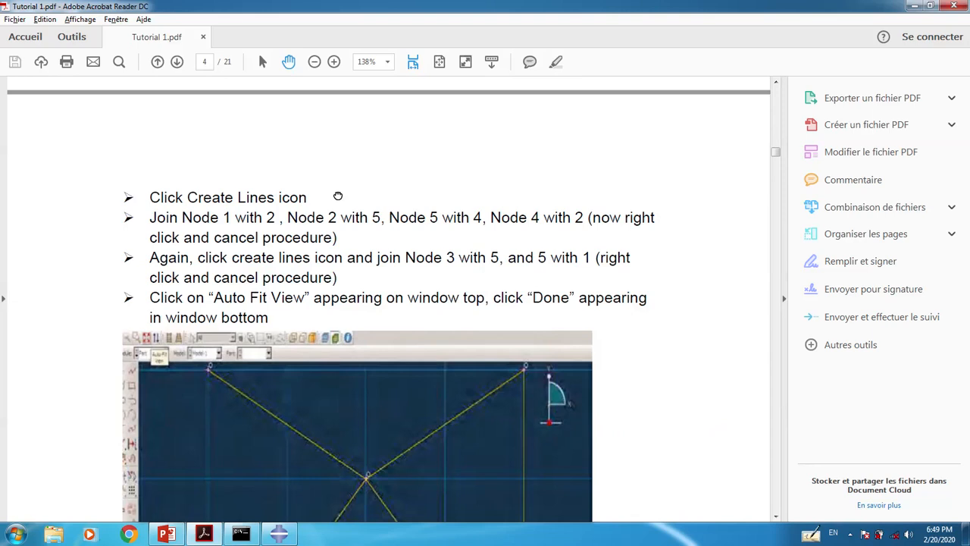
pyautogui.scroll(-1, 338, 195)
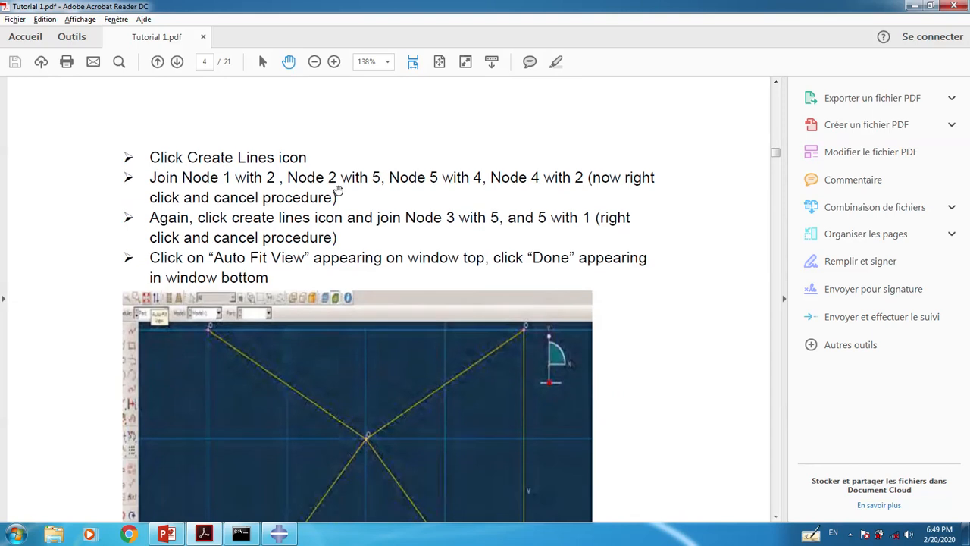
pyautogui.click(278, 534)
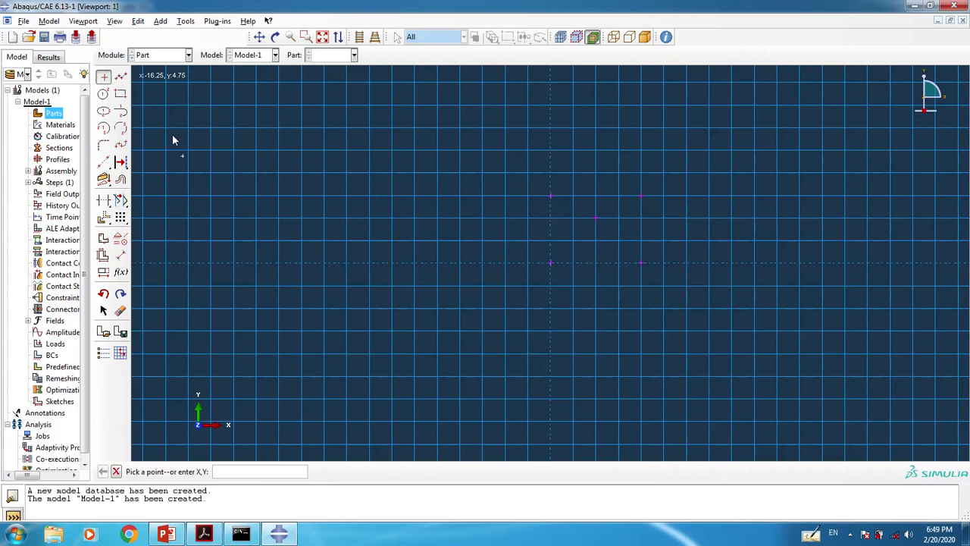
pyautogui.click(121, 77)
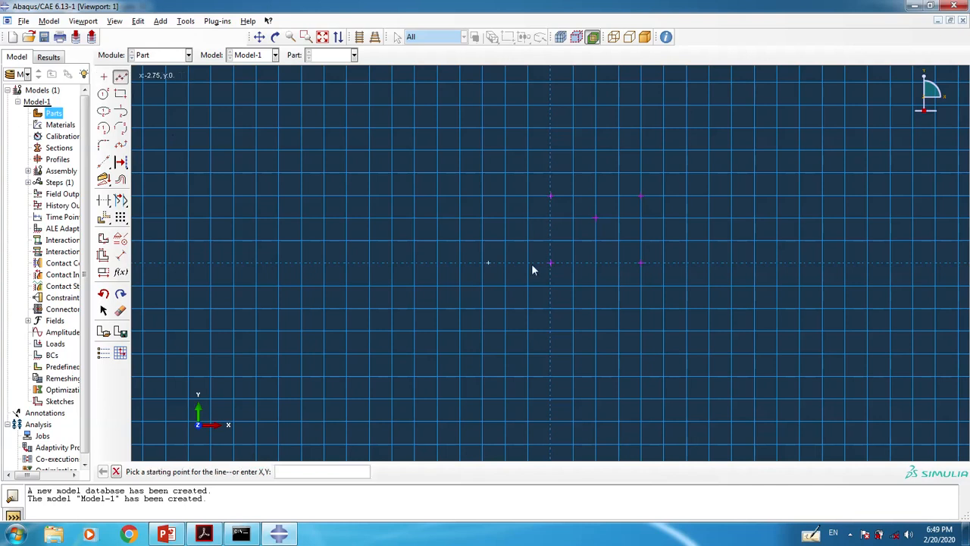
pyautogui.click(551, 263)
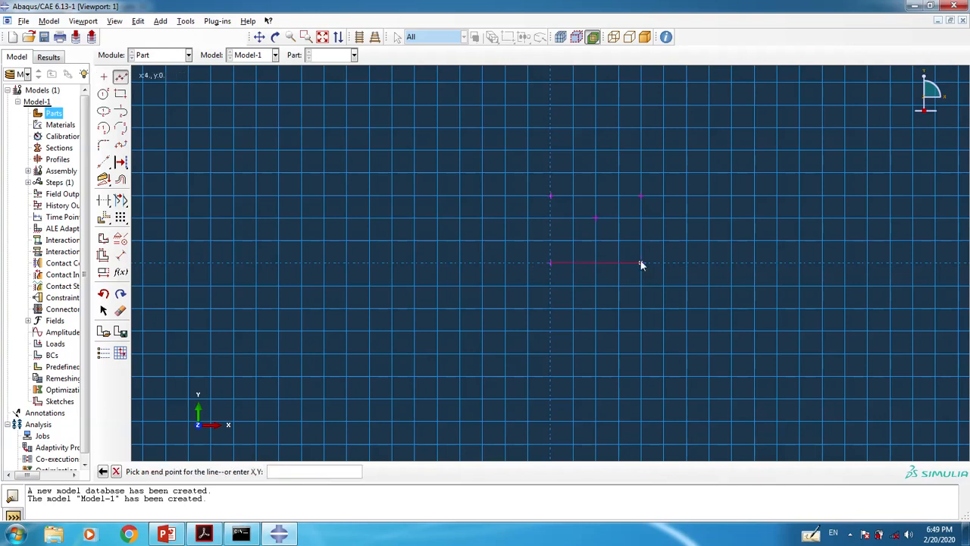
pyautogui.click(643, 262)
pyautogui.click(595, 218)
pyautogui.click(643, 195)
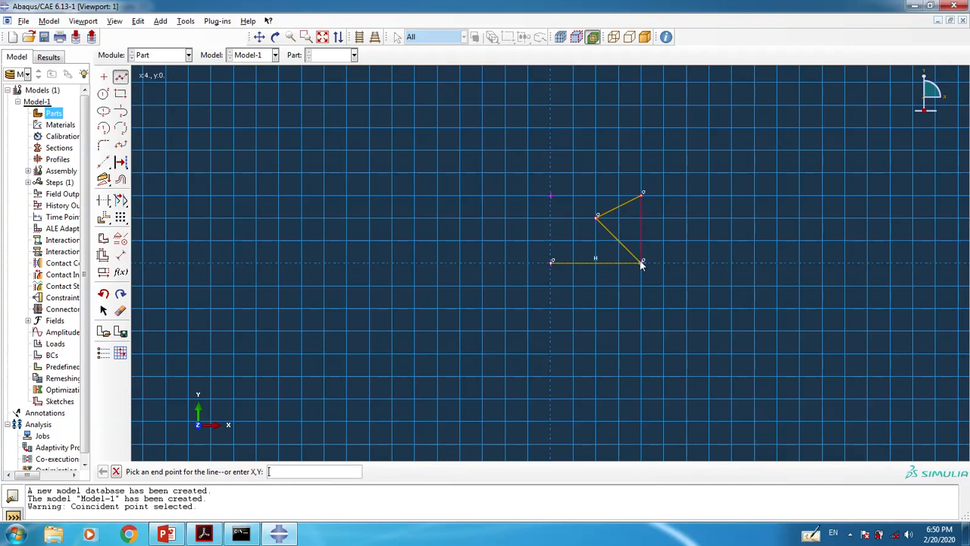
pyautogui.click(643, 263)
pyautogui.press('Escape')
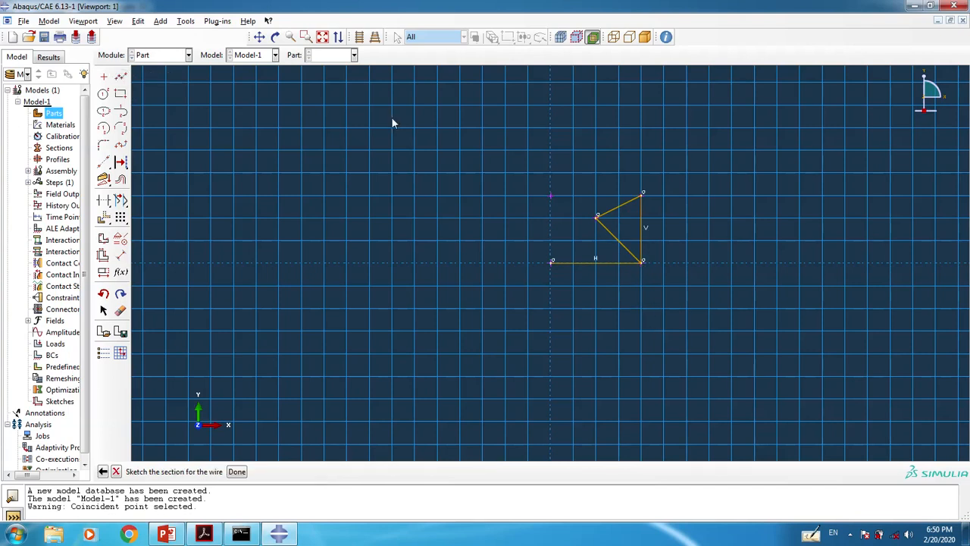
# Draw connected lines from (0,3) through (2,2) to (0,0) and finish the wire sketch.
pyautogui.click(121, 76)
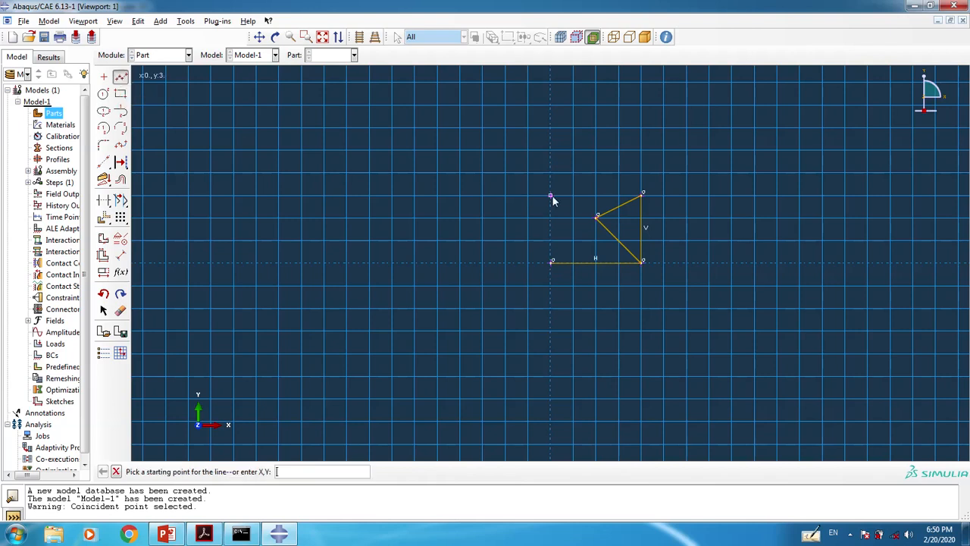
pyautogui.click(551, 197)
pyautogui.click(597, 216)
pyautogui.click(552, 261)
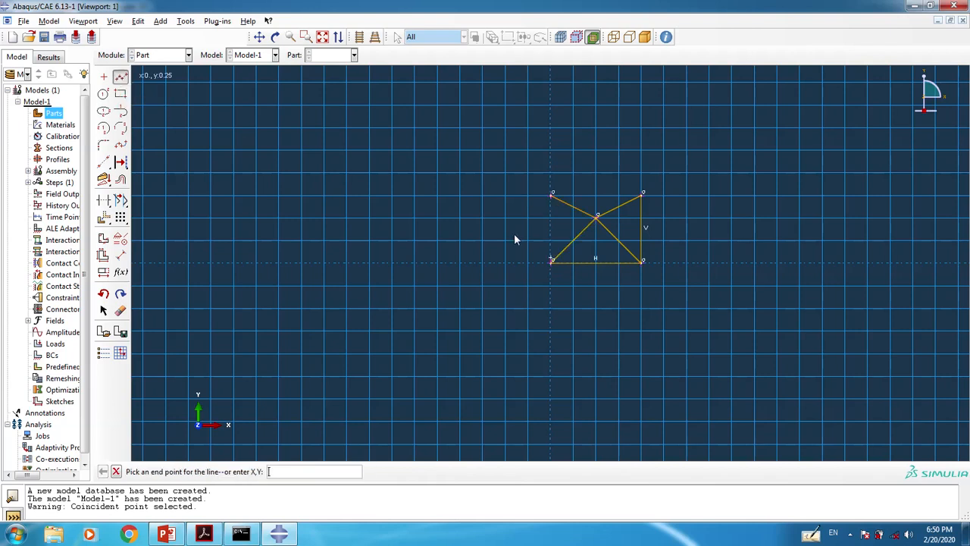
pyautogui.rightClick(498, 218)
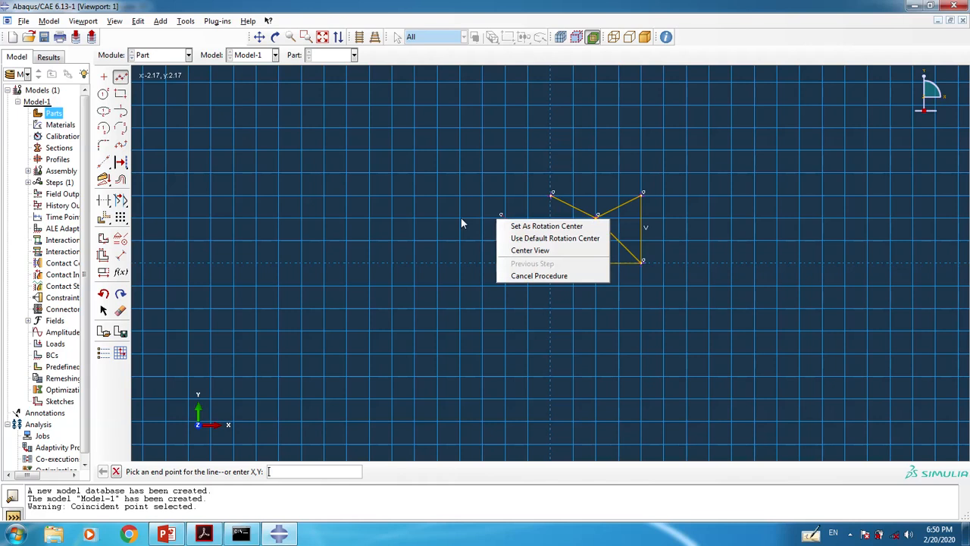
pyautogui.click(461, 218)
pyautogui.press('Escape')
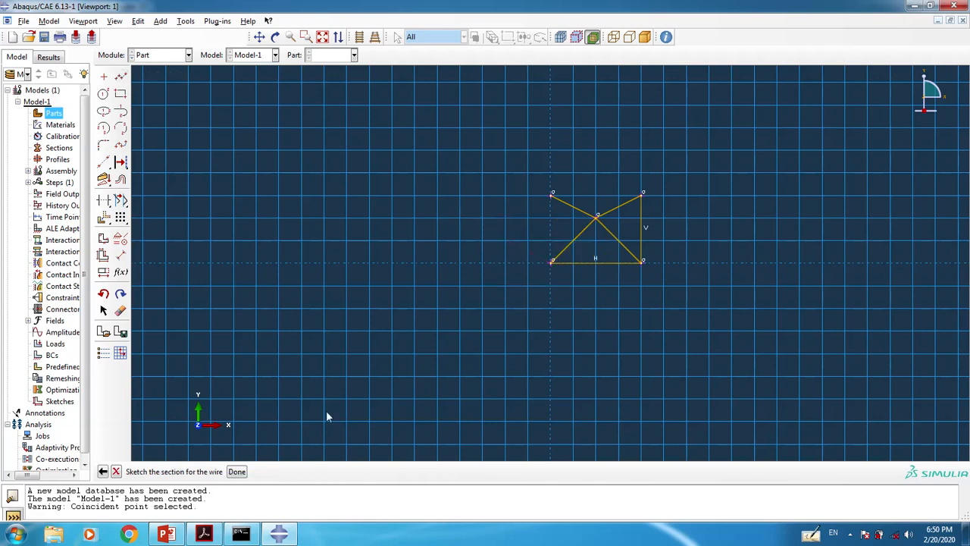
pyautogui.click(236, 472)
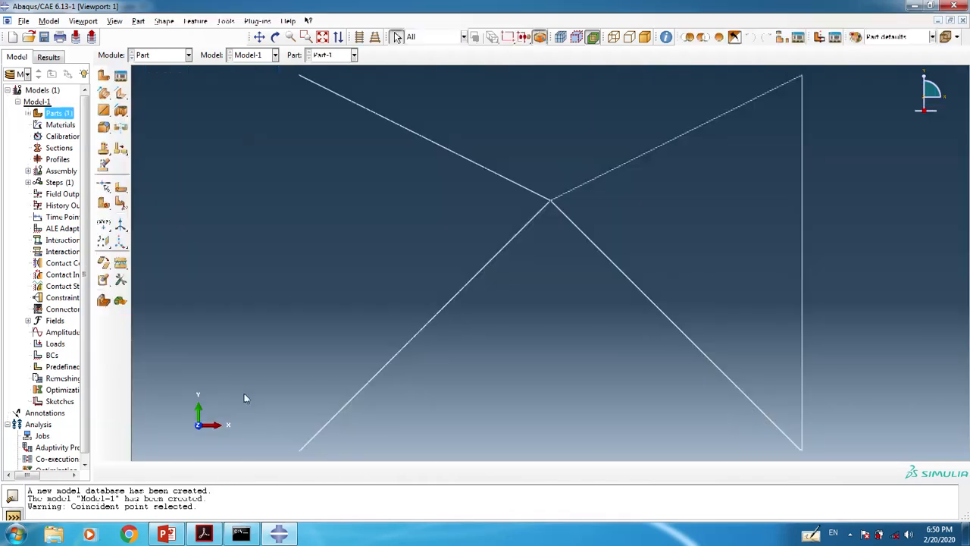
# Switch to the tutorial PDF and read the Property module instructions and the elastic material settings.
pyautogui.click(204, 534)
pyautogui.moveTo(417, 413); pyautogui.dragTo(392, 200)
pyautogui.scroll(-3, 374, 379)
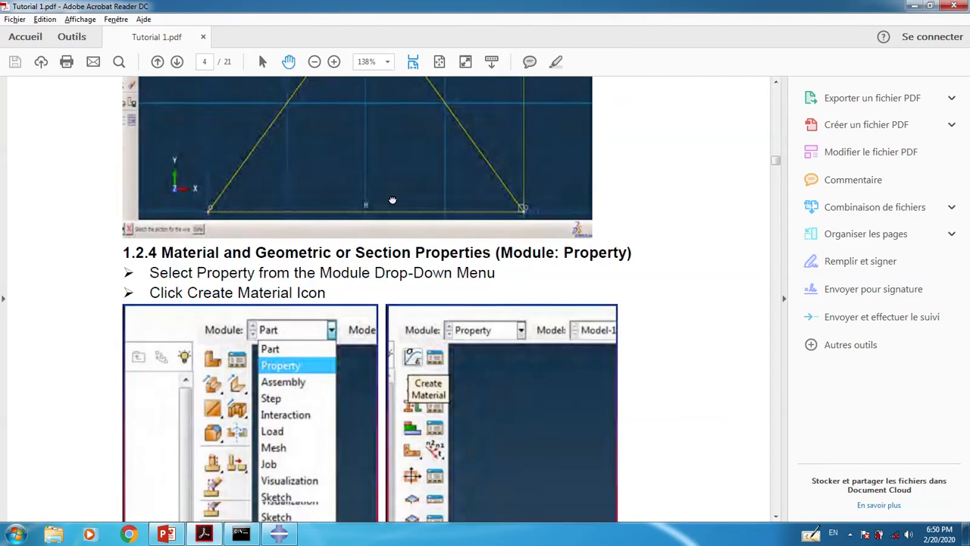
pyautogui.scroll(-6, 378, 310)
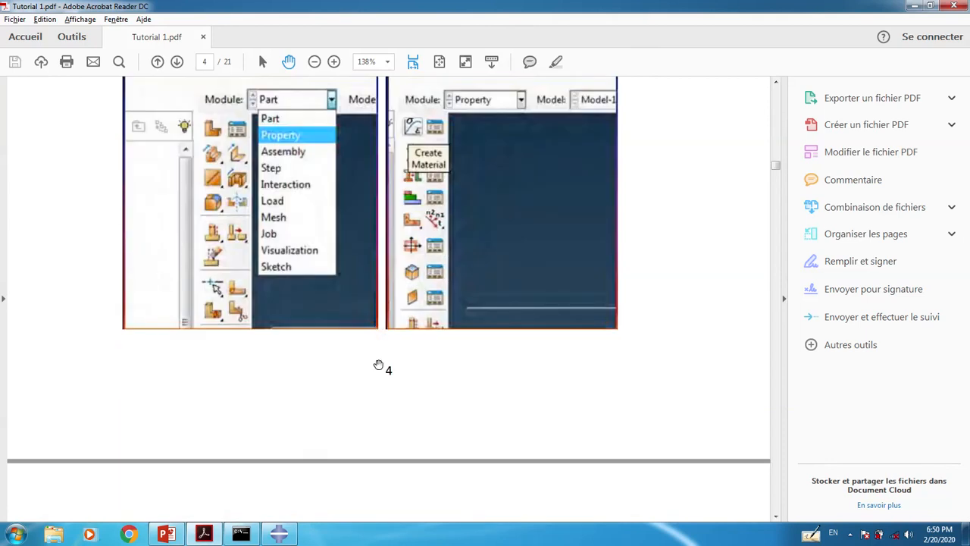
pyautogui.scroll(2, 379, 364)
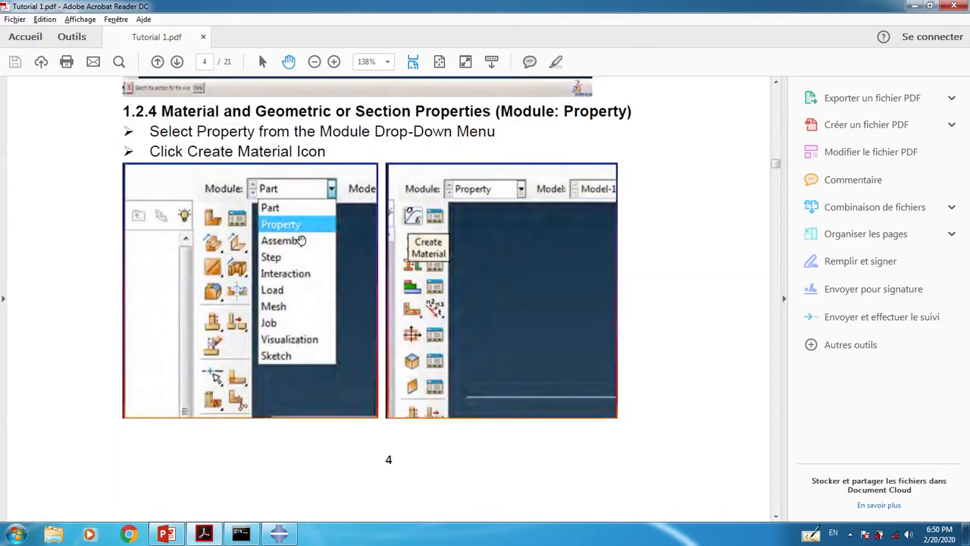
pyautogui.scroll(-8, 291, 335)
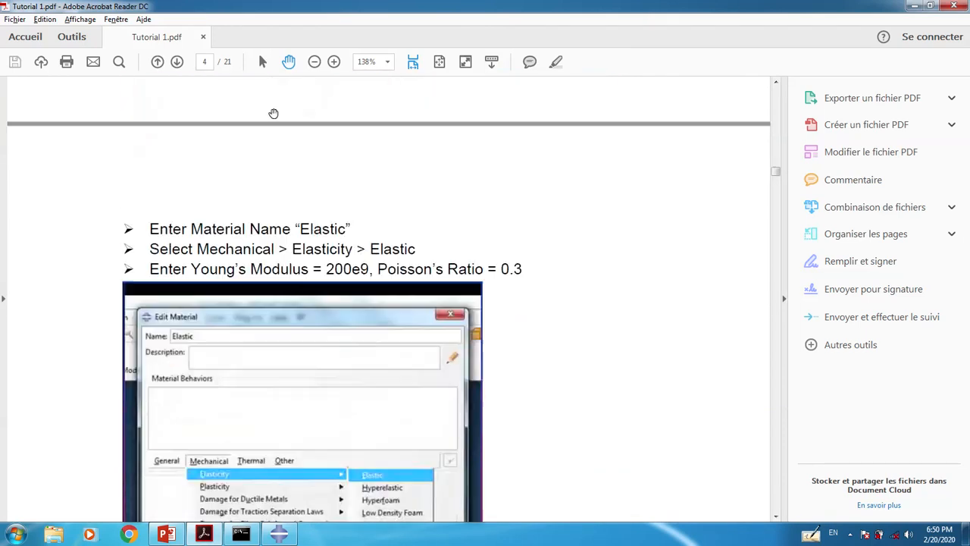
pyautogui.scroll(-2, 269, 235)
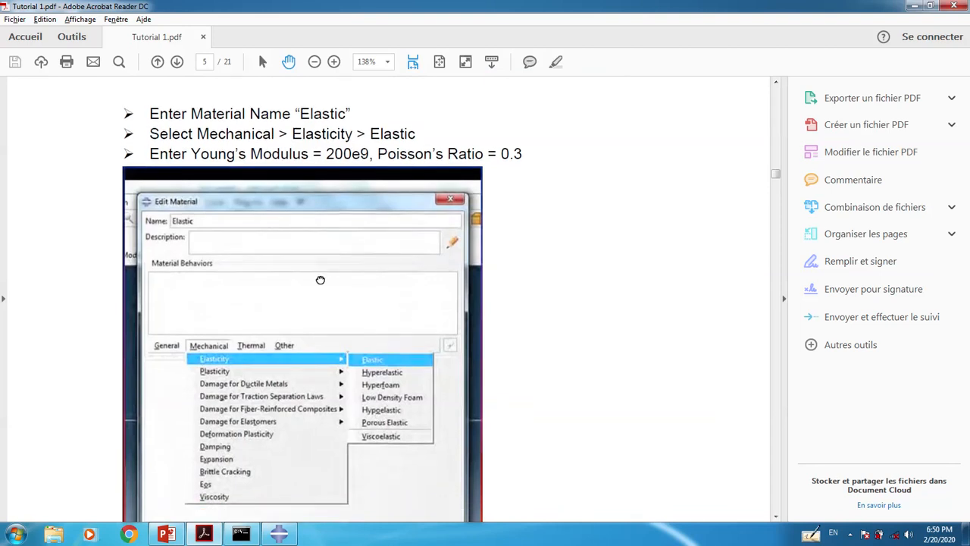
pyautogui.scroll(-2, 321, 268)
# Switch back to Abaqus/CAE and change from the Part module to the Property module.
pyautogui.click(278, 534)
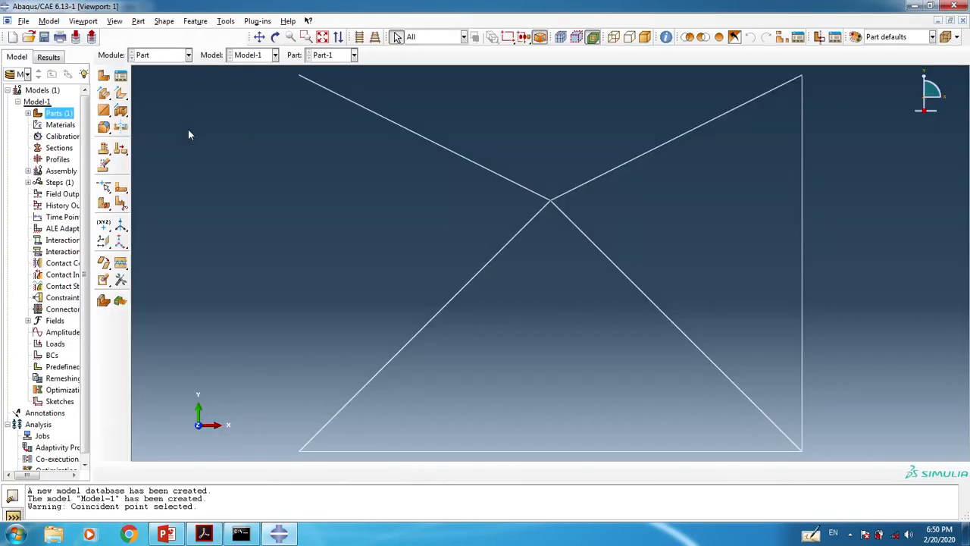
pyautogui.click(188, 55)
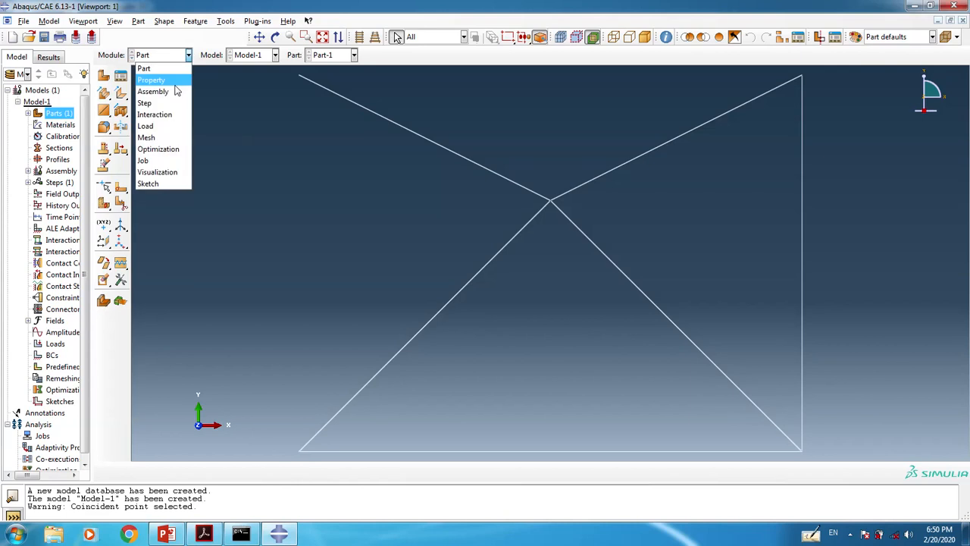
pyautogui.click(174, 80)
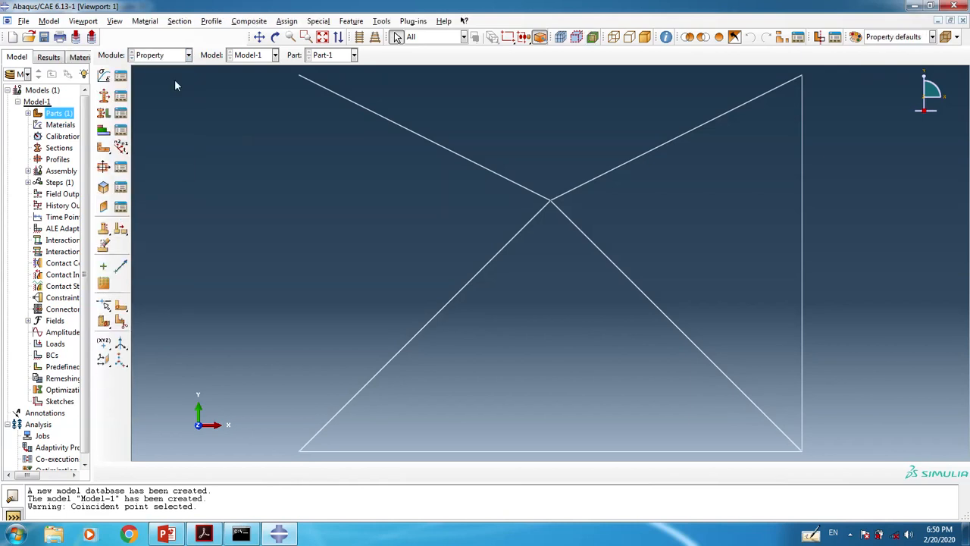
# Start a new material and add the mechanical Elastic behaviour to it.
pyautogui.click(104, 76)
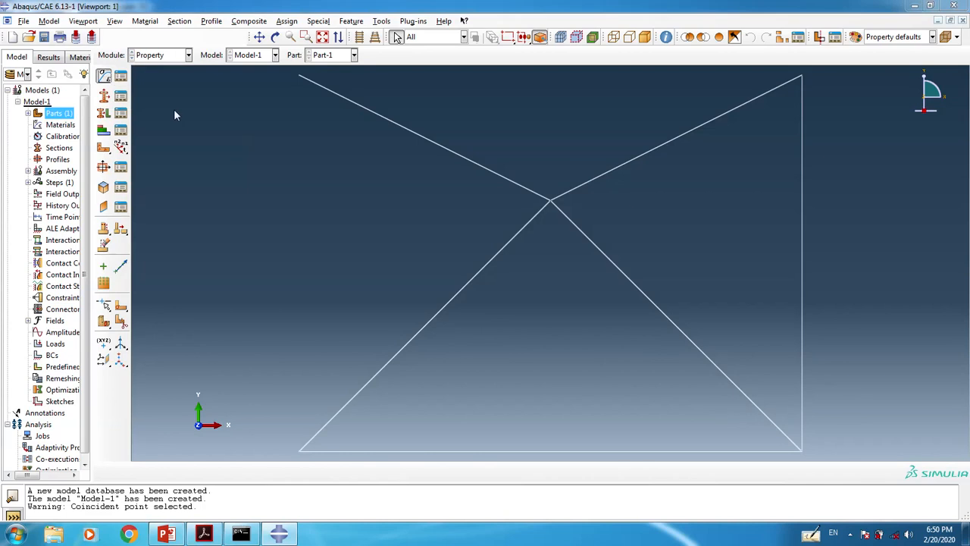
pyautogui.write('e')
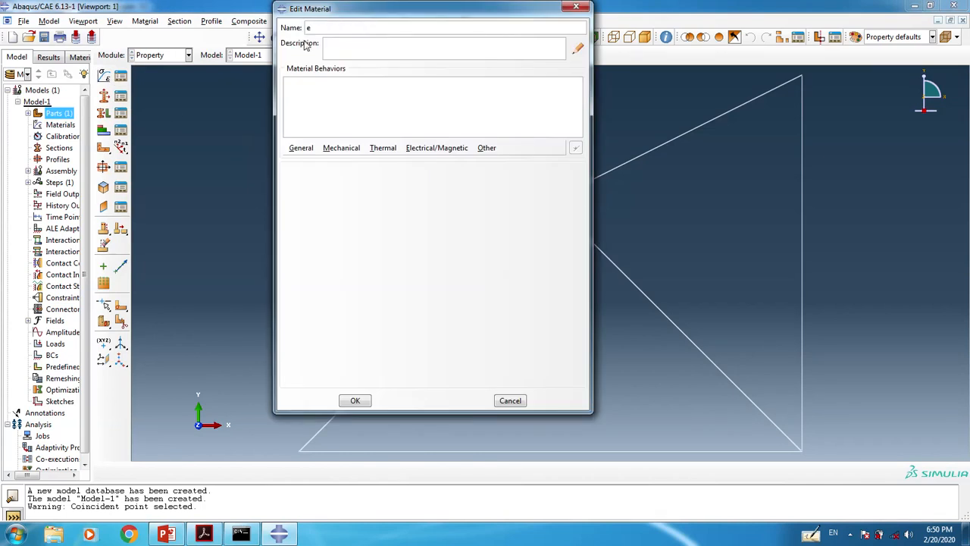
pyautogui.write('le')
pyautogui.press('BackSpace')
pyautogui.press('BackSpace')
pyautogui.click(342, 148)
pyautogui.moveTo(448, 165)
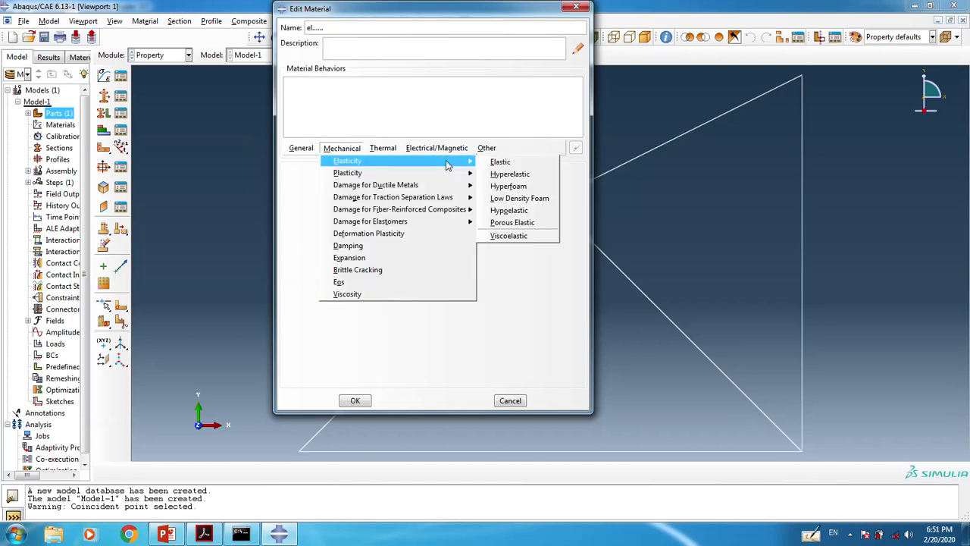
pyautogui.click(486, 163)
# Set the material's Young's modulus to 200e9 and its Poisson's ratio to 0.3.
pyautogui.click(346, 311)
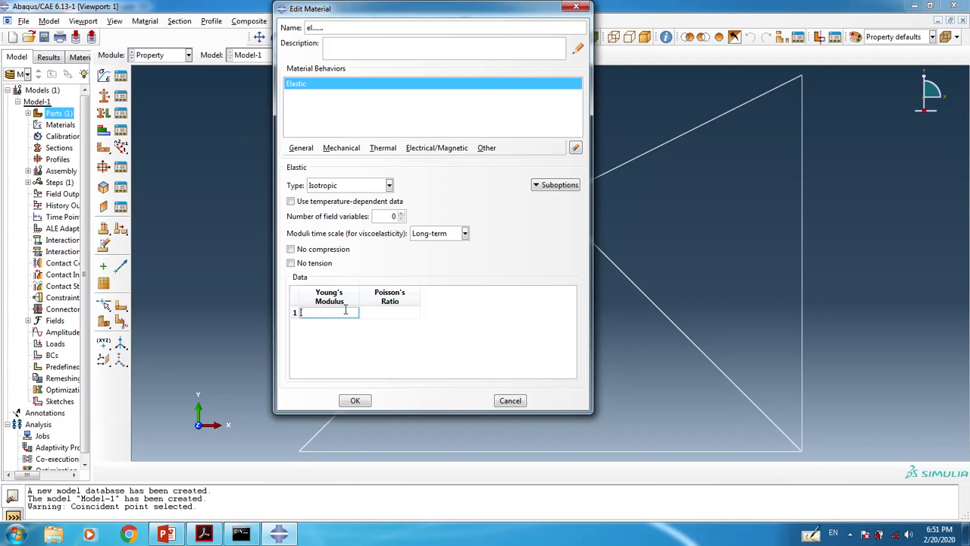
pyautogui.write('200e9')
pyautogui.click(382, 312)
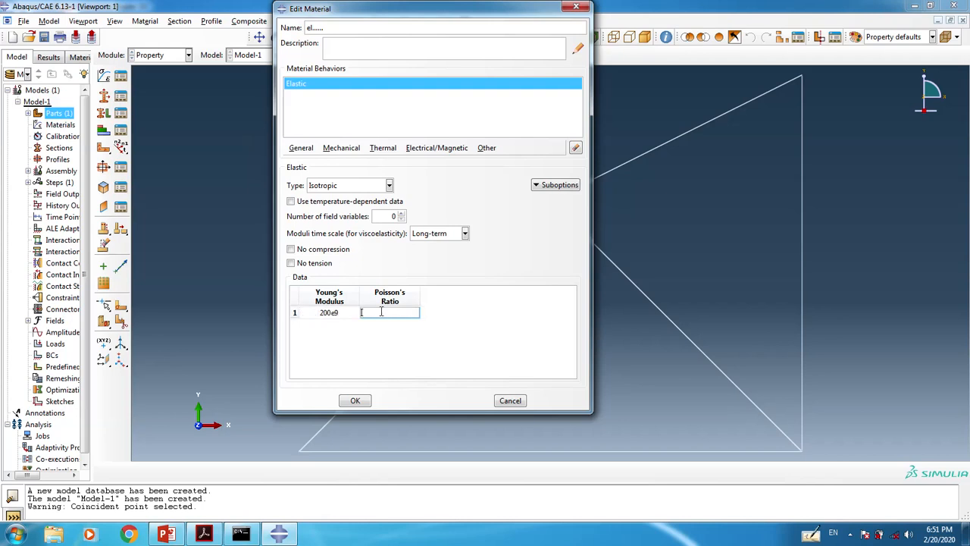
pyautogui.write('0.3')
pyautogui.press('Return')
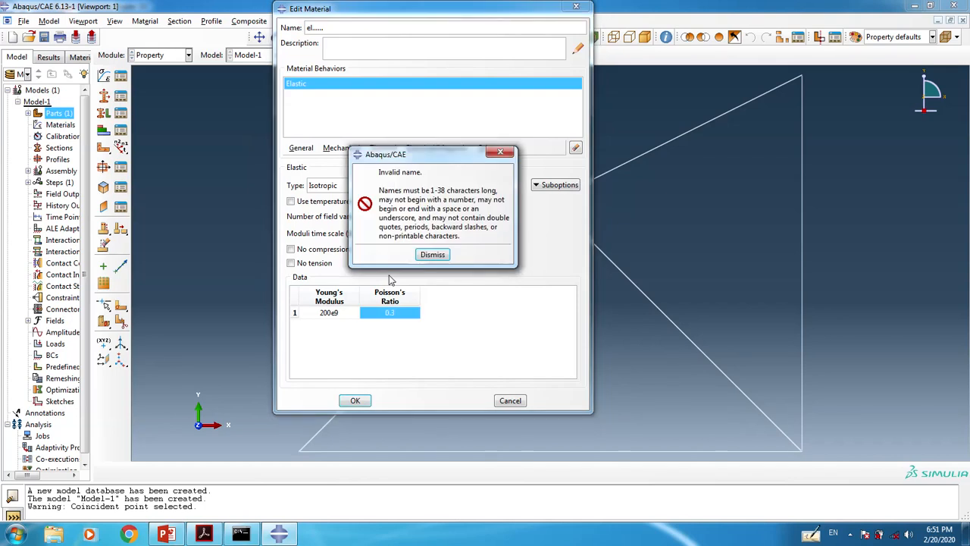
pyautogui.click(434, 258)
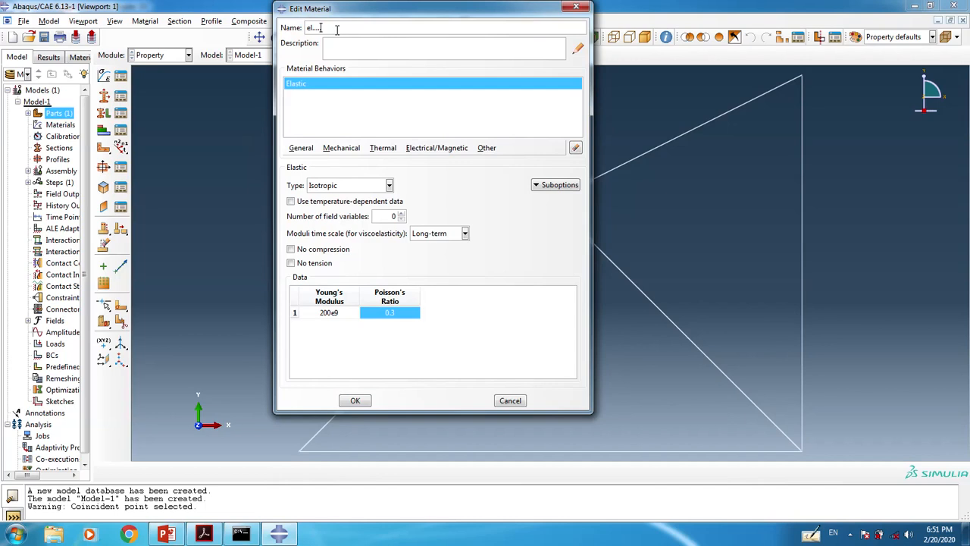
# Change the material name to elasticite and save the material.
pyautogui.press('BackSpace')
pyautogui.press('BackSpace')
pyautogui.press('BackSpace')
pyautogui.write('asticite')
pyautogui.click(356, 400)
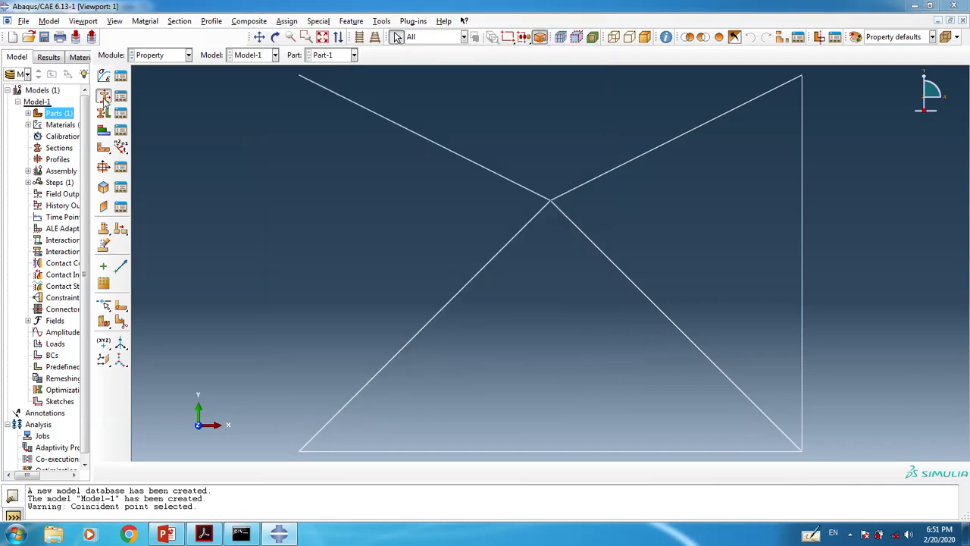
# Start a new section of category Beam and type Truss and open its properties.
pyautogui.click(104, 96)
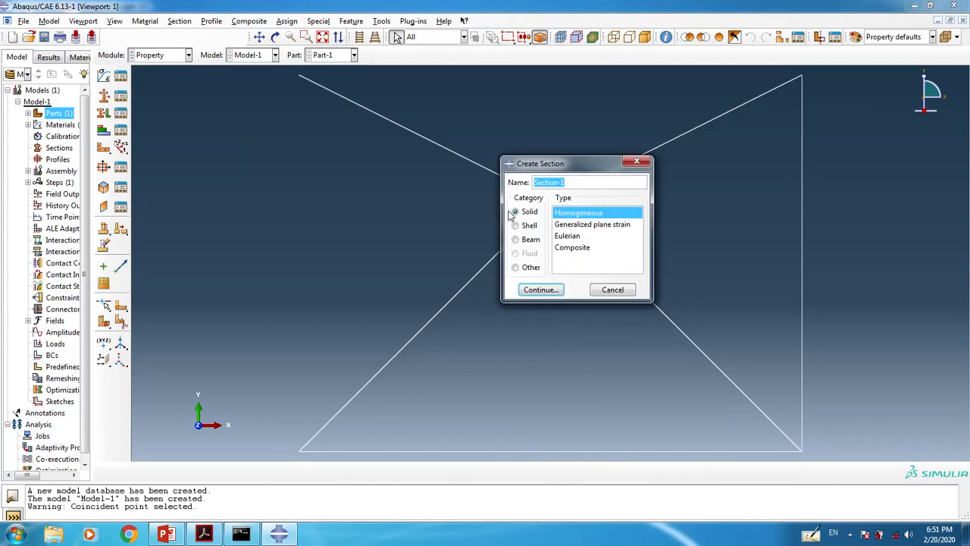
pyautogui.click(516, 240)
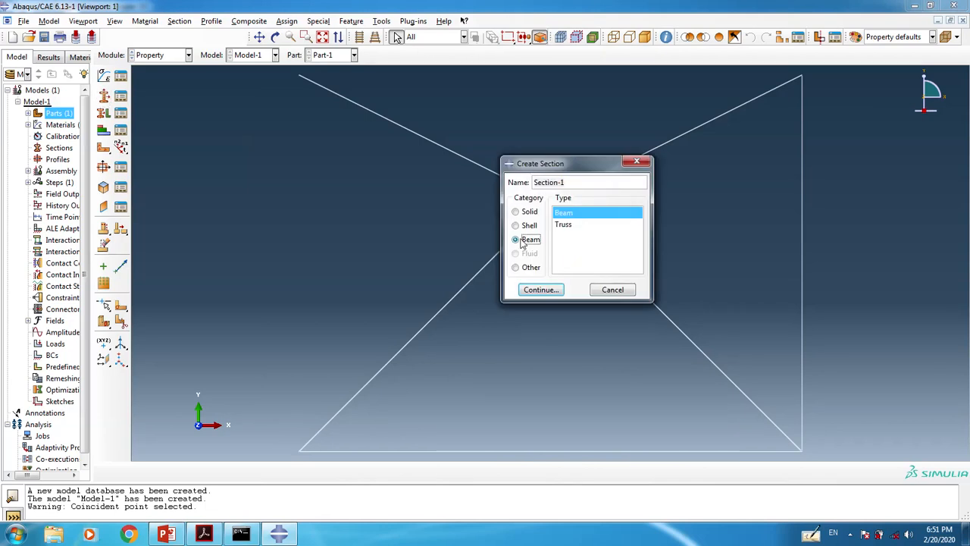
pyautogui.click(580, 226)
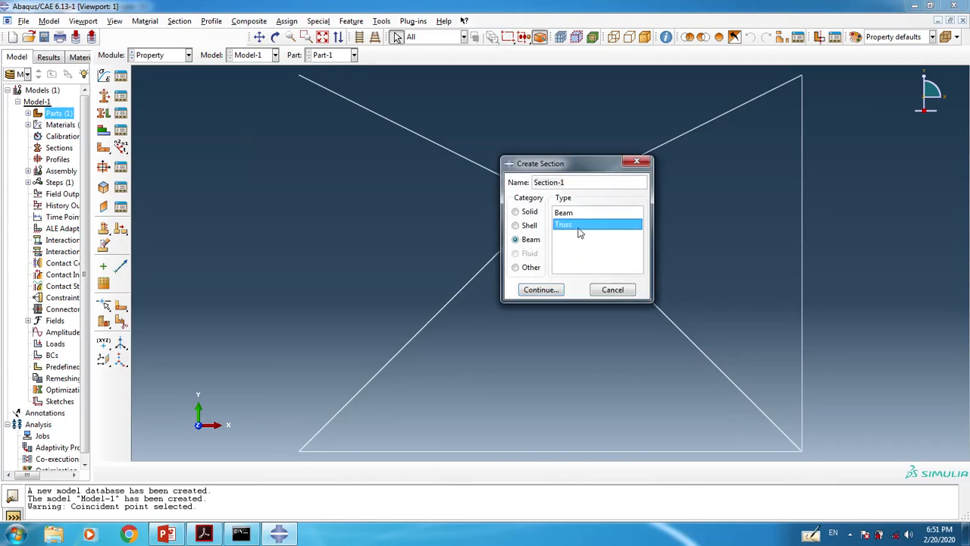
pyautogui.click(539, 291)
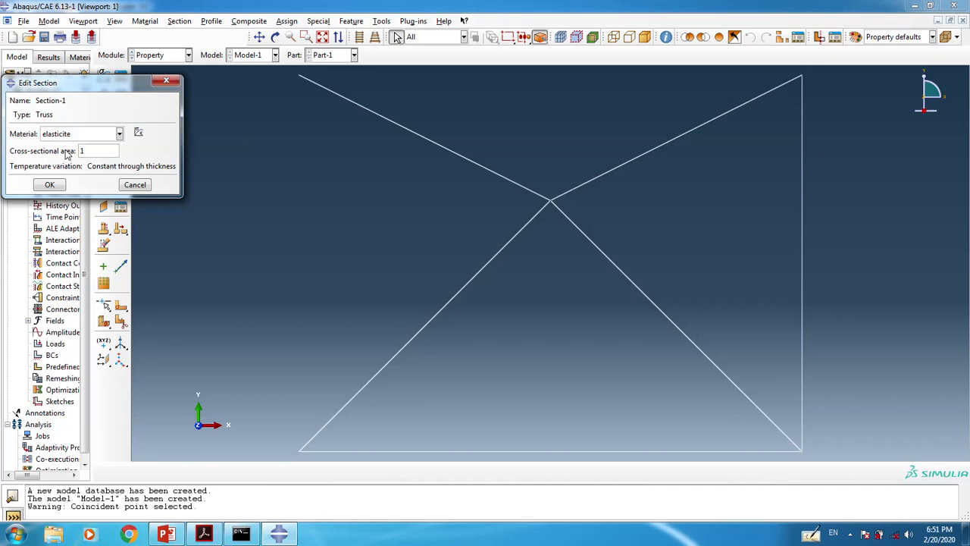
# Switch to the tutorial PDF and look up the members' cross-sectional area in the problem statement.
pyautogui.hotkey('alt', 'Tab')
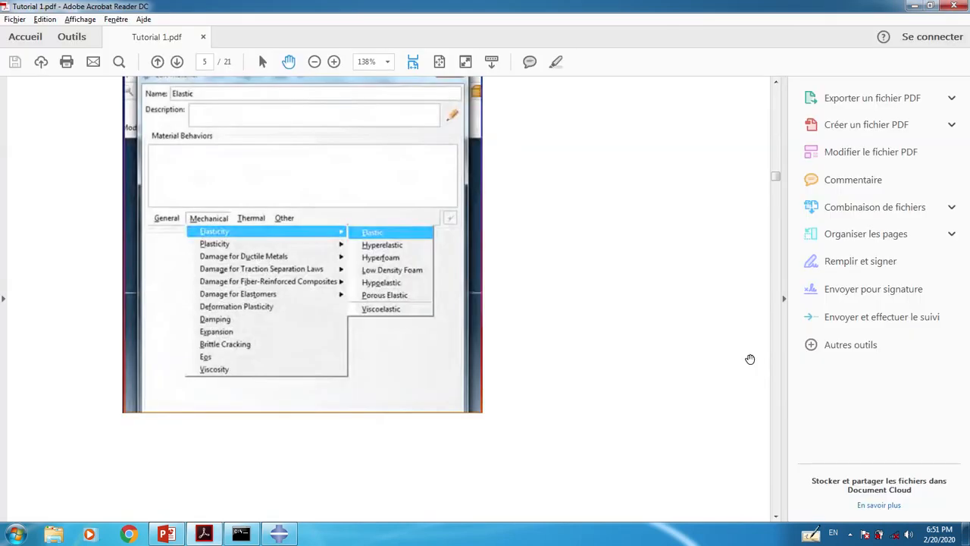
pyautogui.moveTo(776, 177); pyautogui.dragTo(775, 94)
pyautogui.scroll(-1, 311, 364)
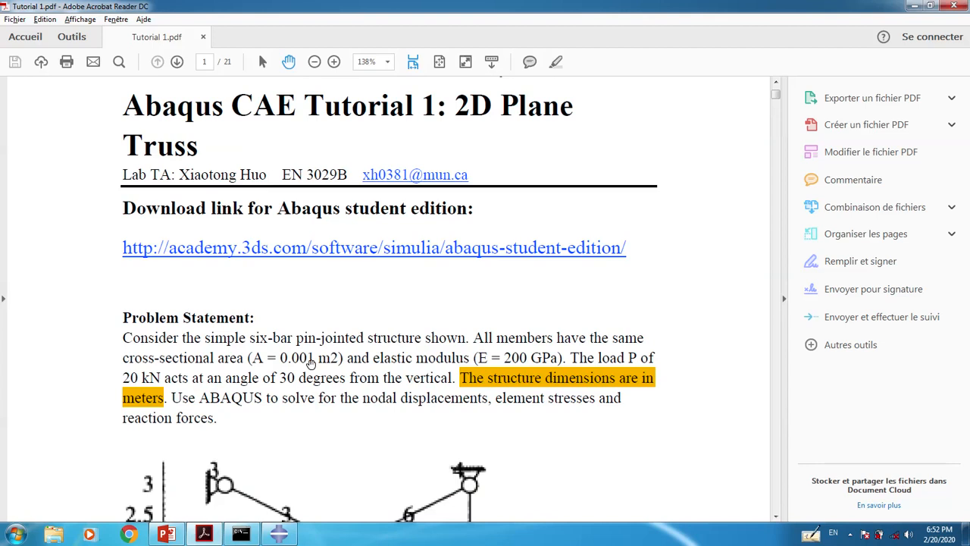
# Switch back to Abaqus/CAE and set the truss section's cross-sectional area to 0.001, saving the section.
pyautogui.click(204, 535)
pyautogui.write('0')
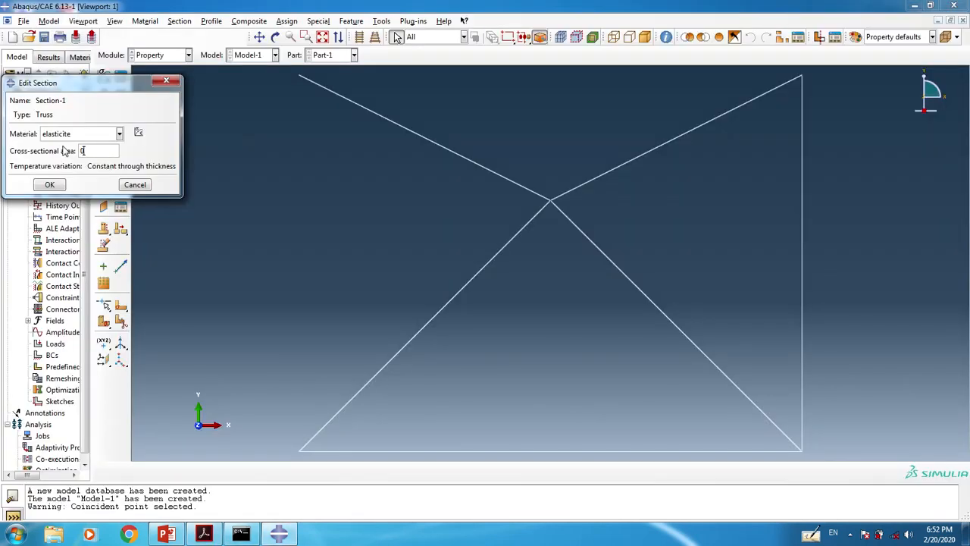
pyautogui.write('.001')
pyautogui.click(50, 185)
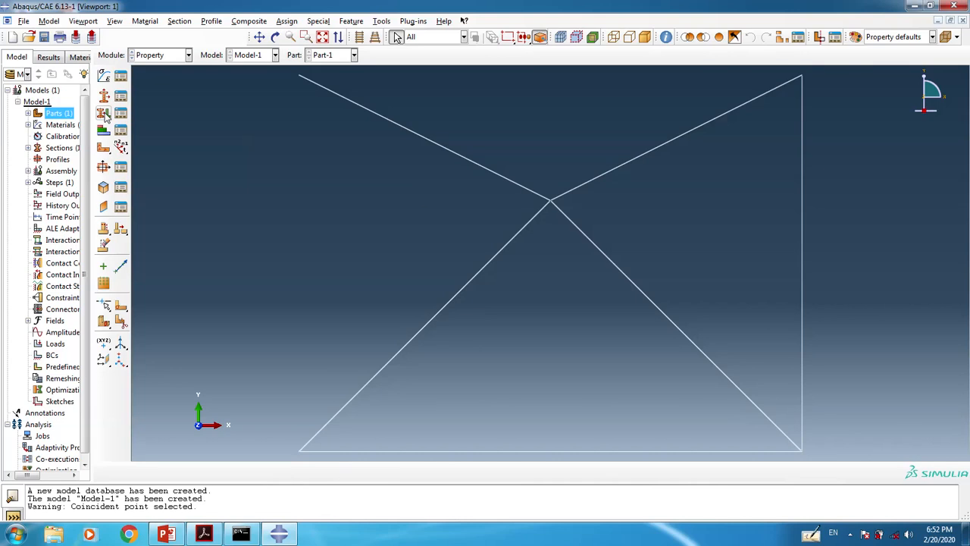
# Assign Section-1 to all members of the truss part.
pyautogui.click(104, 113)
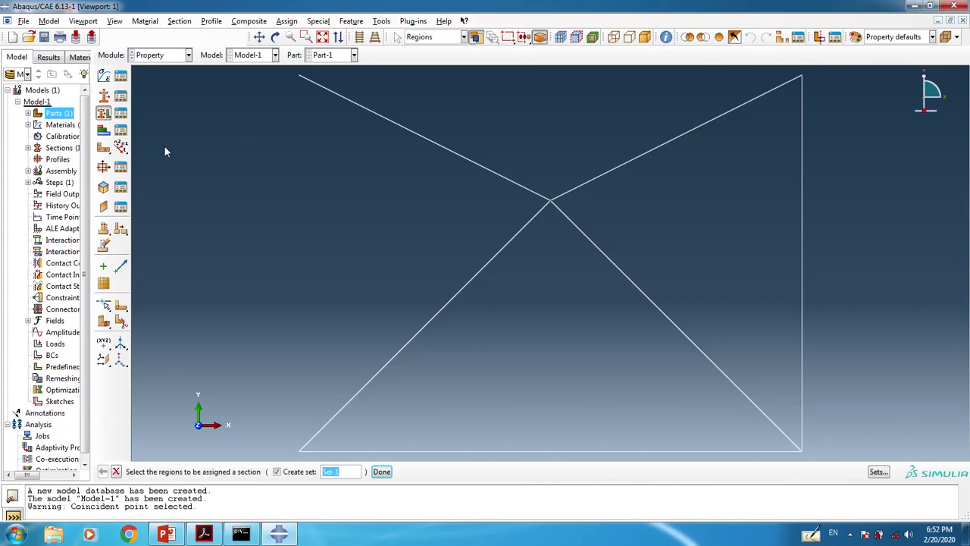
pyautogui.click(104, 115)
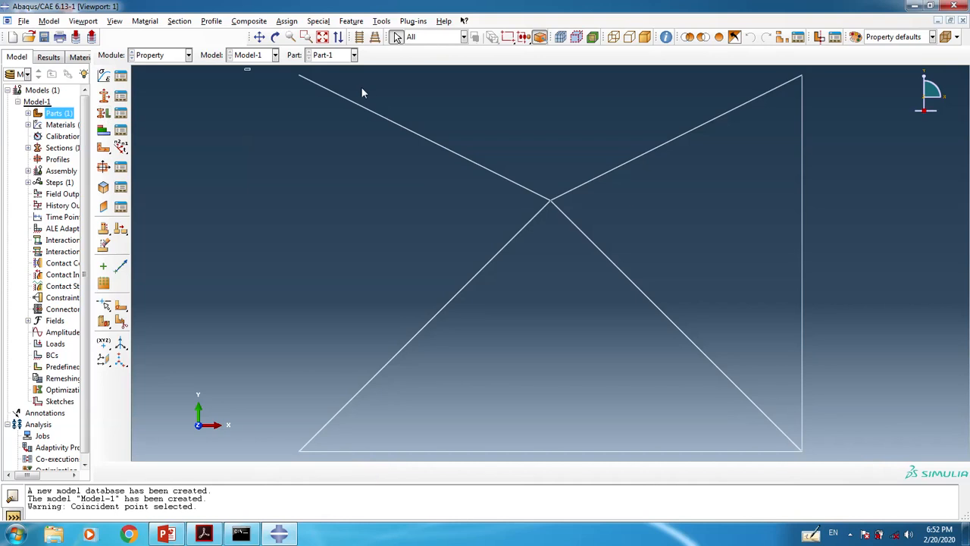
pyautogui.moveTo(244, 68); pyautogui.dragTo(843, 459)
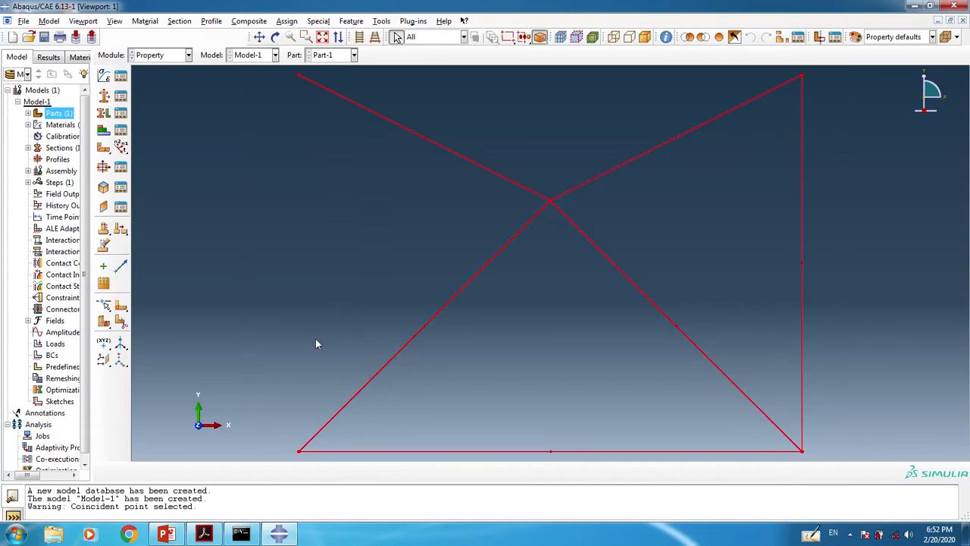
pyautogui.click(381, 476)
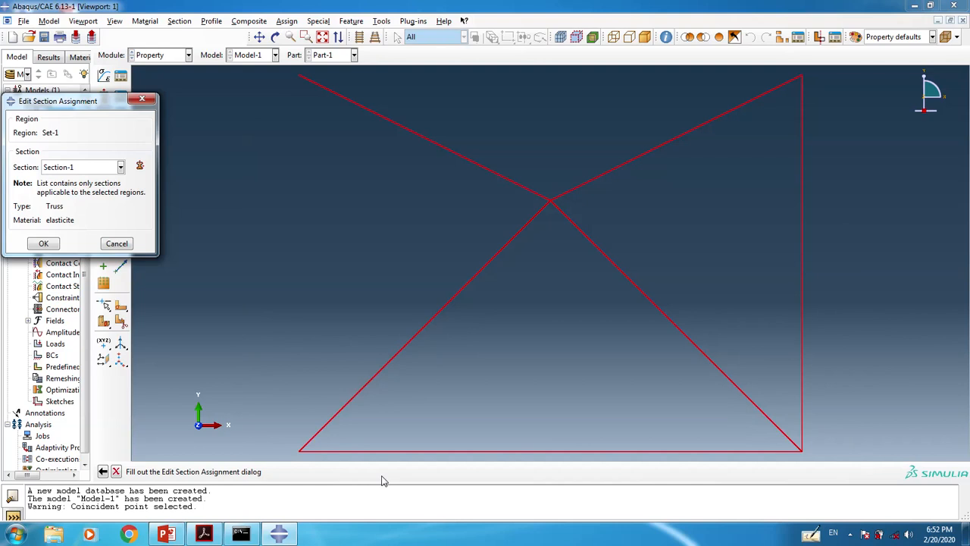
pyautogui.press('Return')
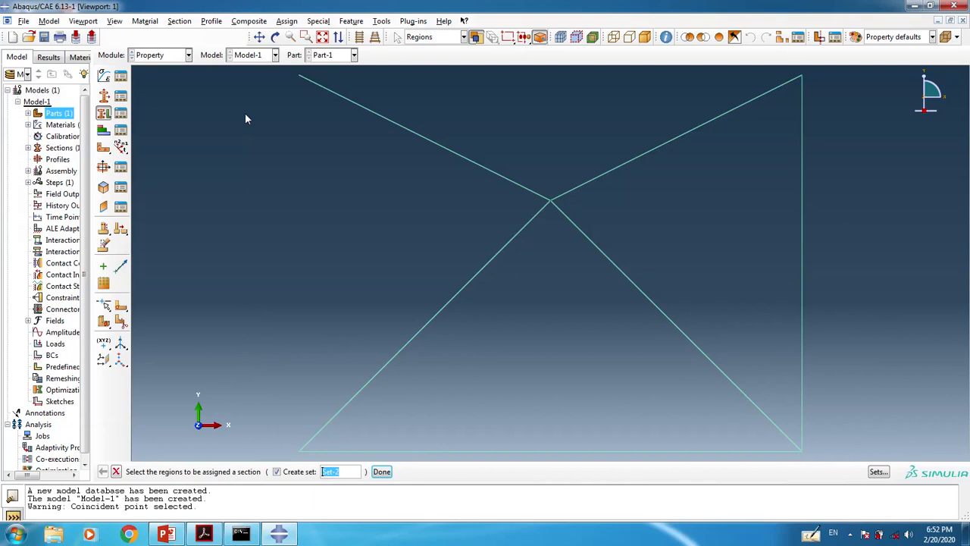
# Create a dependent instance of Part-1 in the assembly.
pyautogui.click(187, 55)
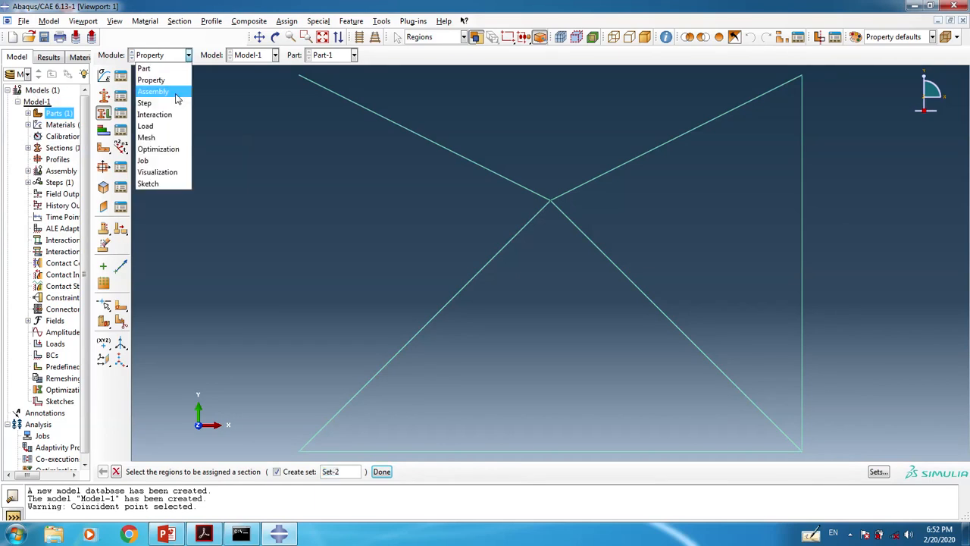
pyautogui.click(154, 92)
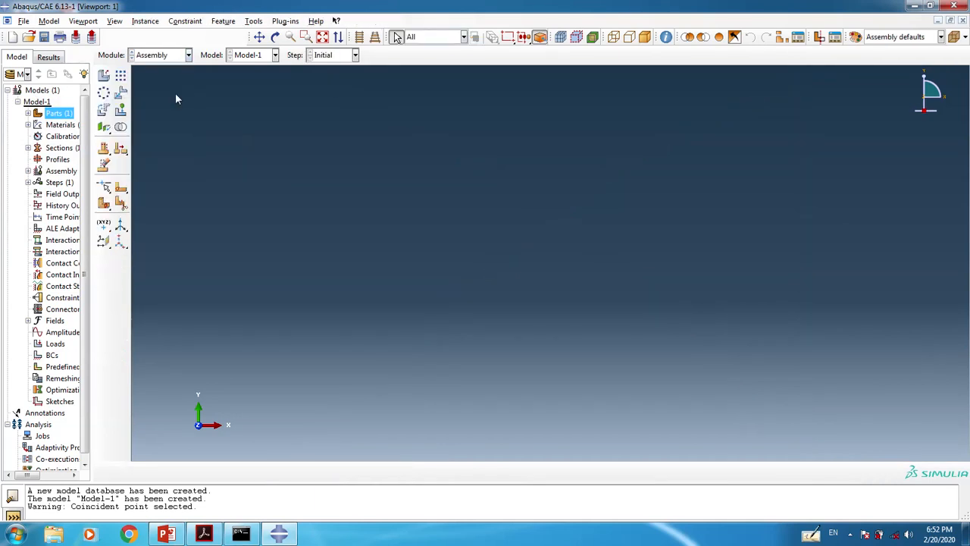
pyautogui.click(104, 77)
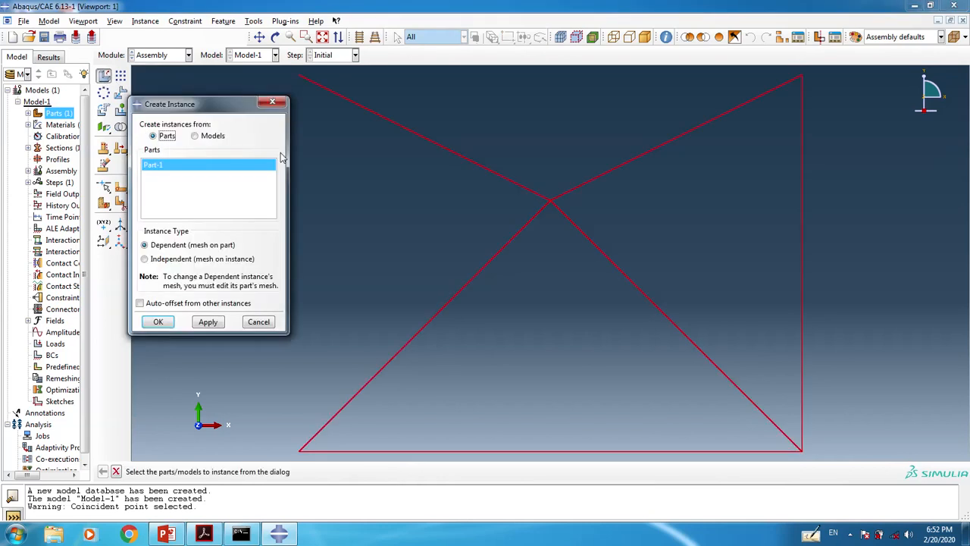
pyautogui.click(183, 245)
pyautogui.click(159, 323)
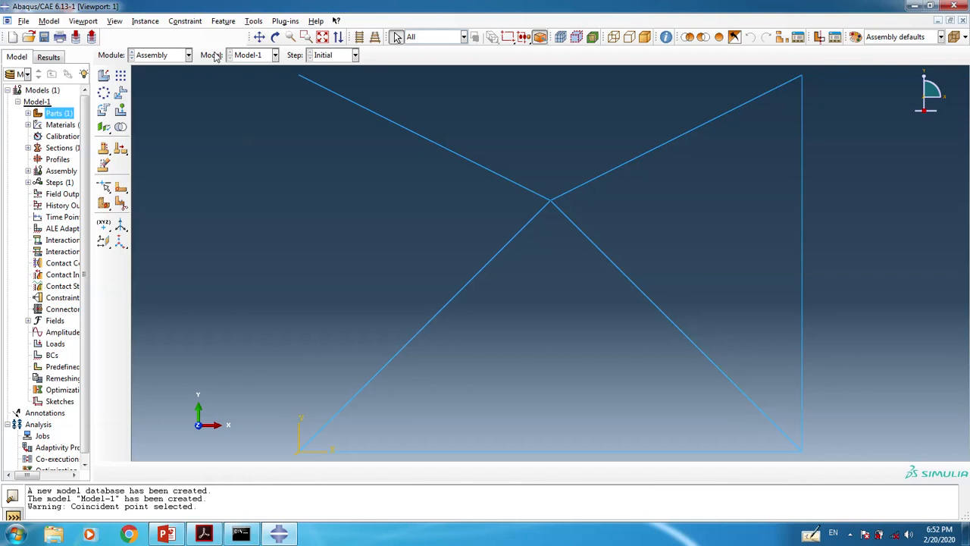
# Create a Static, General analysis step named truss after the Initial step and open its settings.
pyautogui.click(159, 55)
pyautogui.click(160, 108)
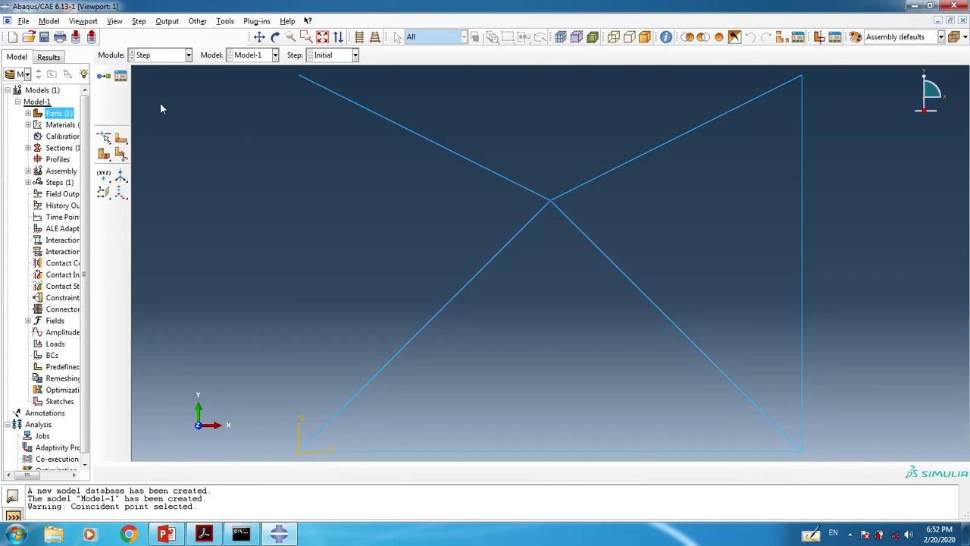
pyautogui.click(104, 76)
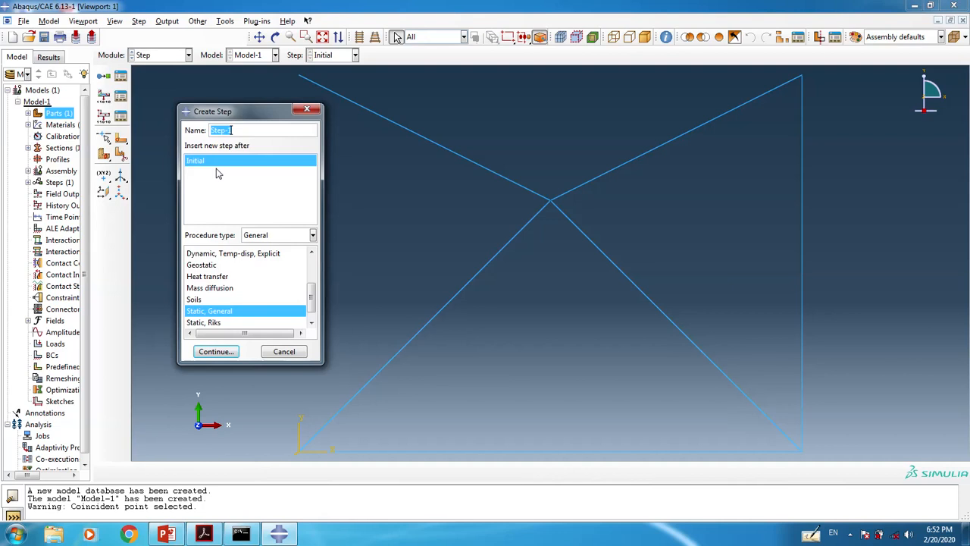
pyautogui.click(238, 130)
pyautogui.moveTo(248, 131); pyautogui.dragTo(176, 145)
pyautogui.write('truus')
pyautogui.press('BackSpace')
pyautogui.press('BackSpace')
pyautogui.write('ss')
pyautogui.click(216, 352)
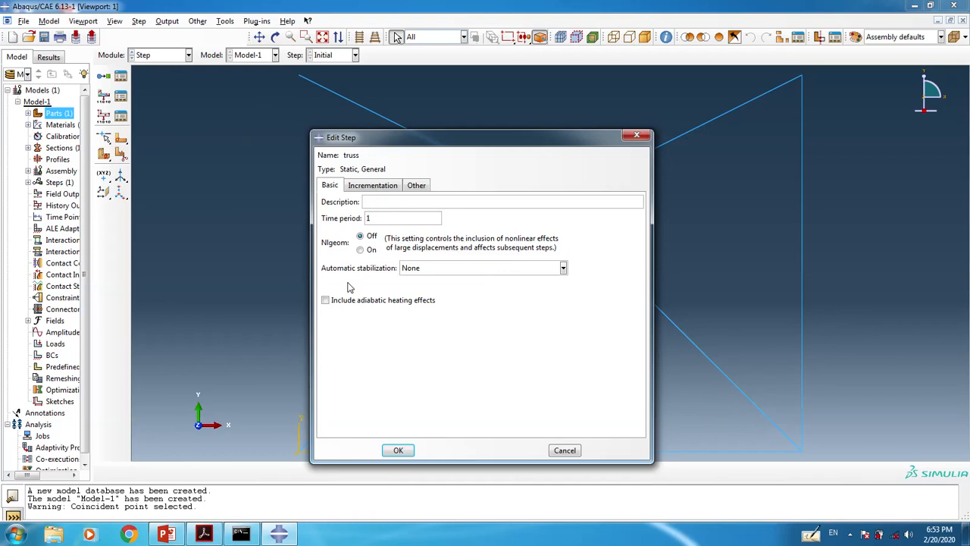
# Set the truss step's initial increment size to 0.01 and save the step.
pyautogui.click(373, 185)
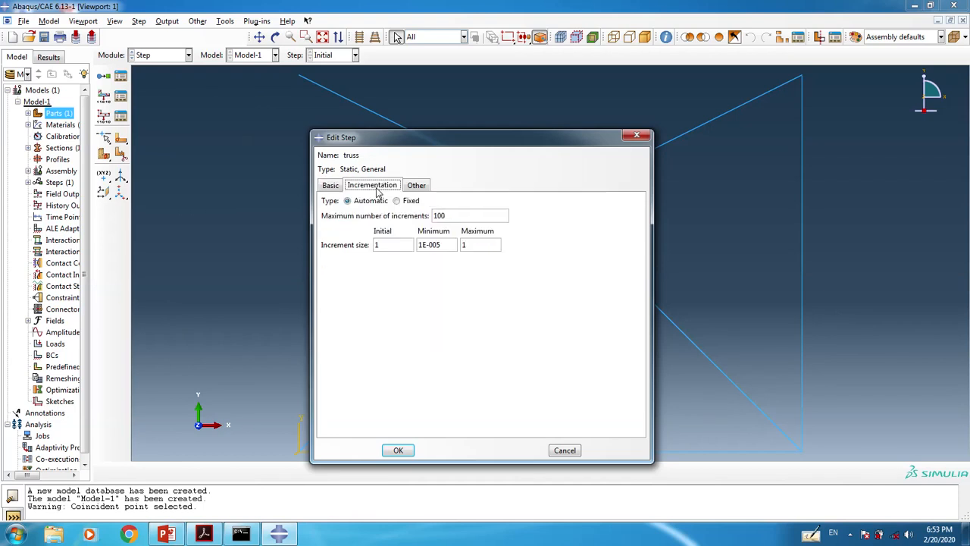
pyautogui.moveTo(383, 246); pyautogui.dragTo(360, 258)
pyautogui.write('0.')
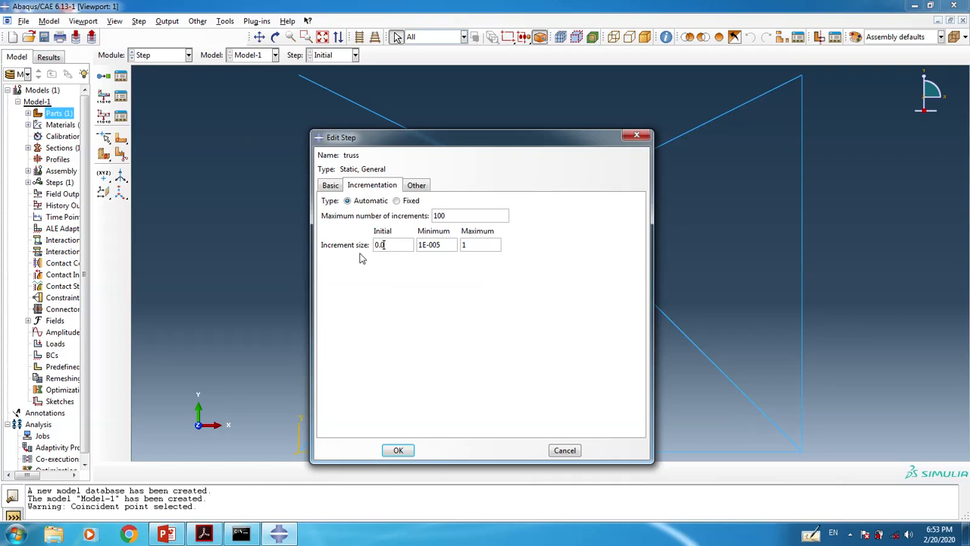
pyautogui.write('1')
pyautogui.click(398, 449)
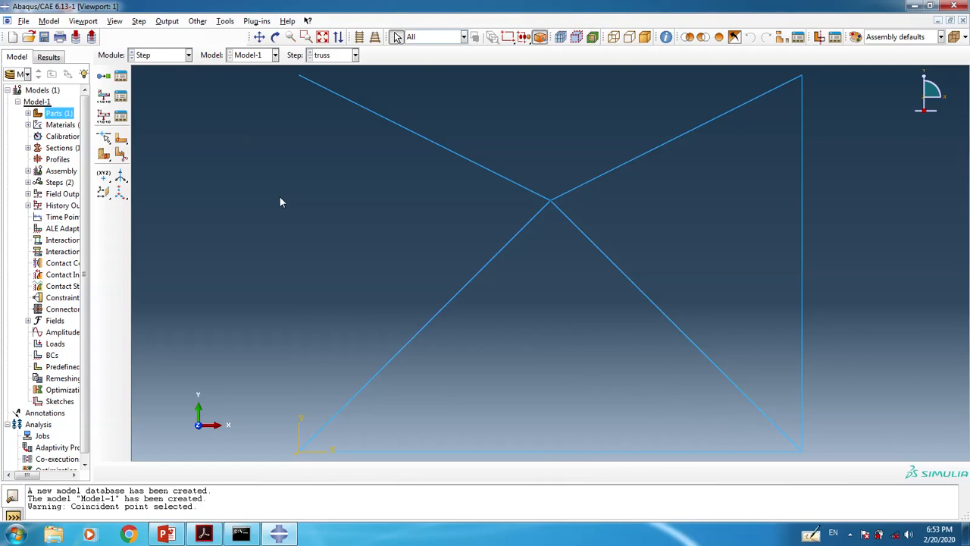
# Start a mechanical concentrated force load named cload in step truss, applied at the truss's lower-right node.
pyautogui.click(187, 56)
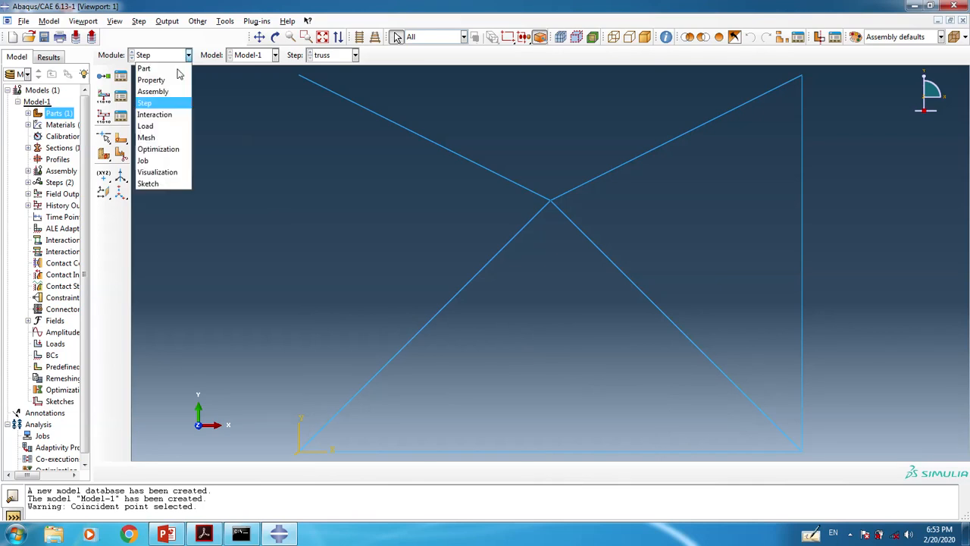
pyautogui.click(155, 126)
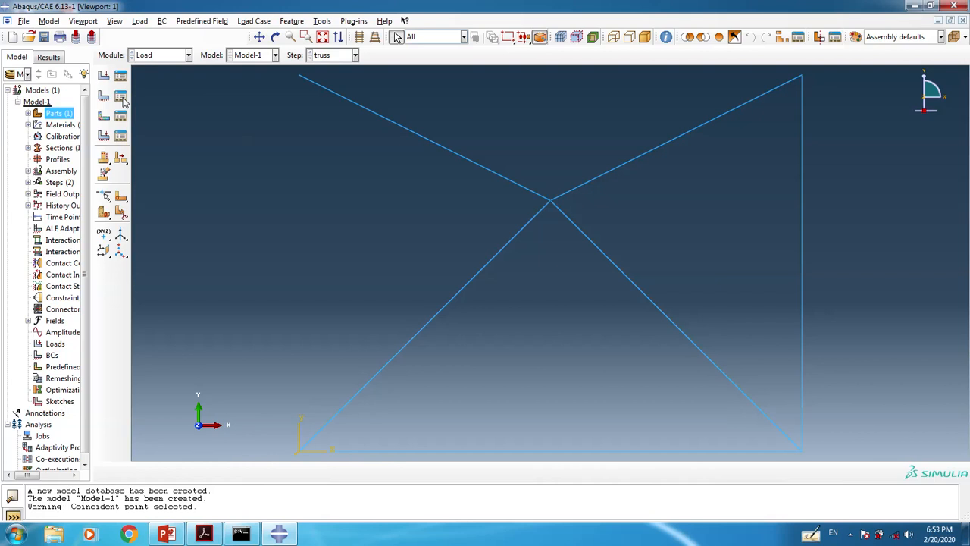
pyautogui.click(103, 77)
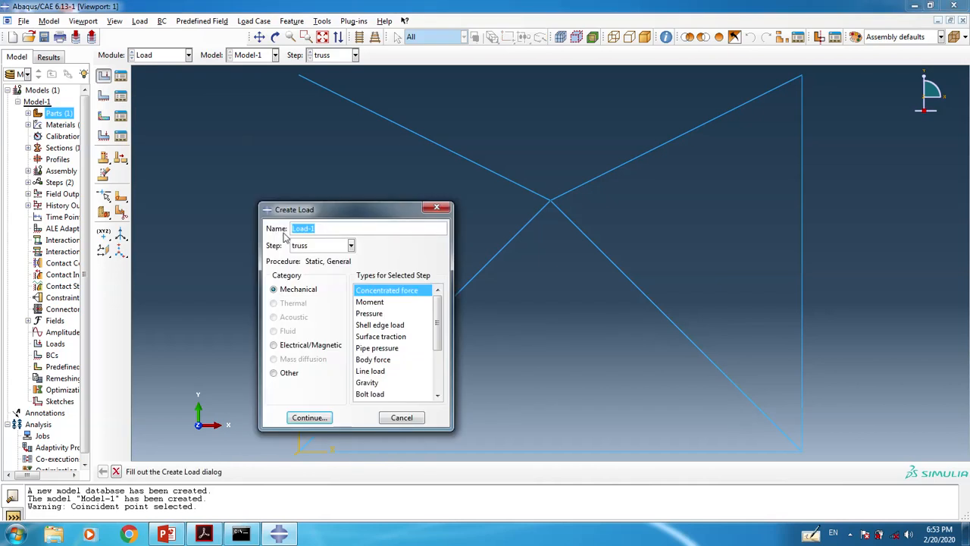
pyautogui.write('cload')
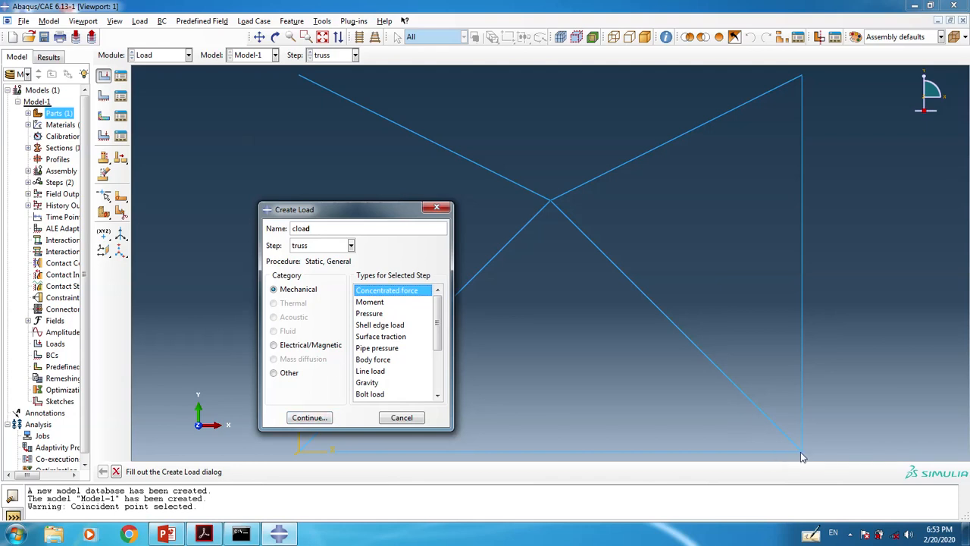
pyautogui.click(309, 418)
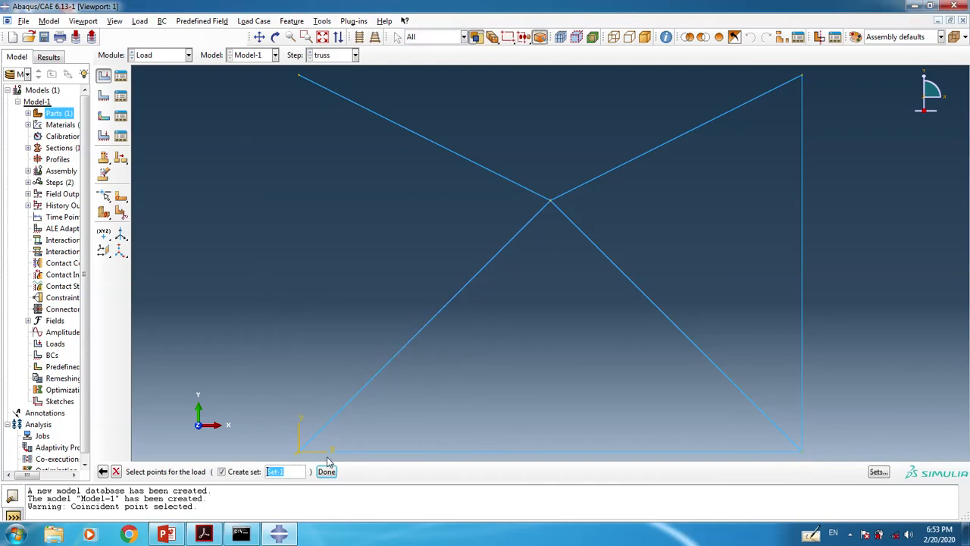
pyautogui.click(802, 453)
pyautogui.click(327, 471)
# Switch to the tutorial PDF and look up the CF1 and CF2 force components on page 10.
pyautogui.click(209, 291)
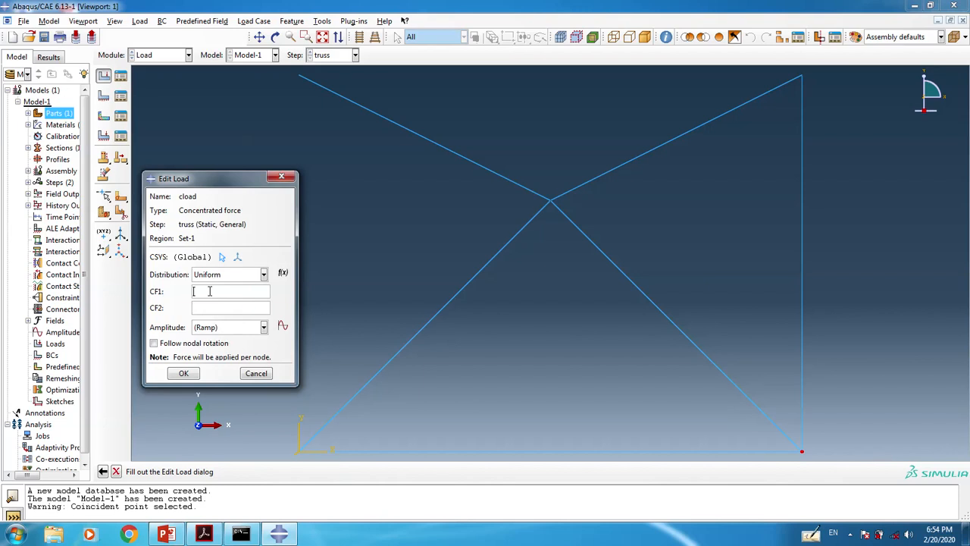
pyautogui.click(207, 303)
pyautogui.click(206, 294)
pyautogui.hotkey('alt', 'Tab')
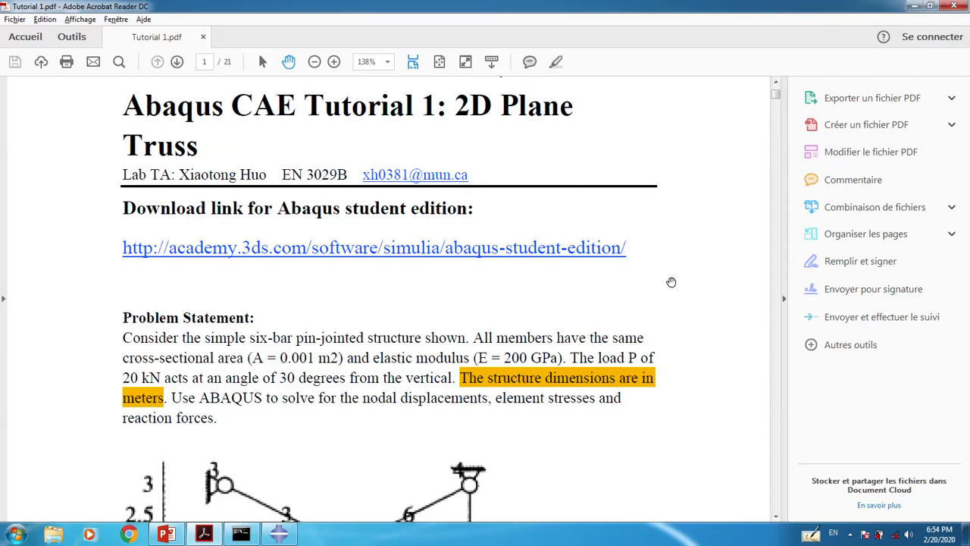
pyautogui.moveTo(775, 95); pyautogui.dragTo(774, 262)
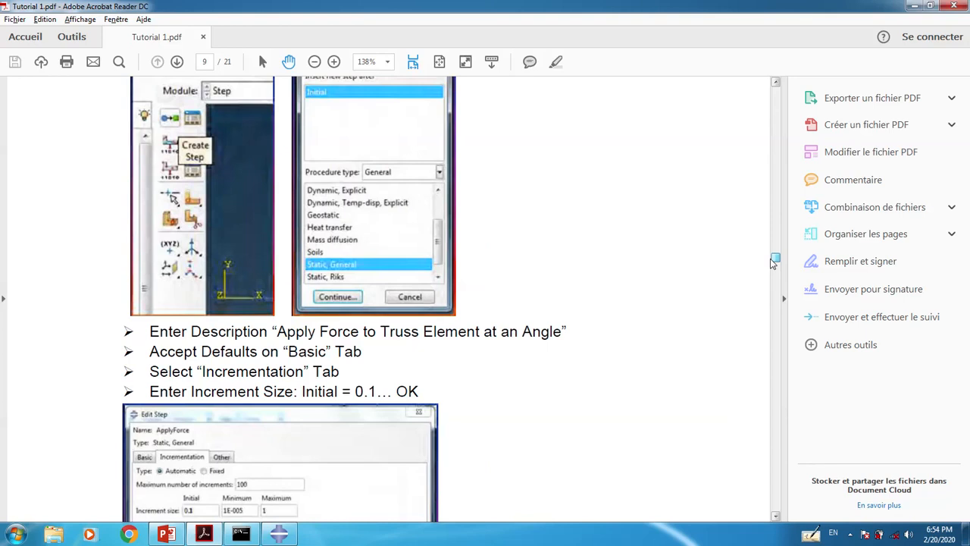
pyautogui.moveTo(774, 263); pyautogui.dragTo(774, 284)
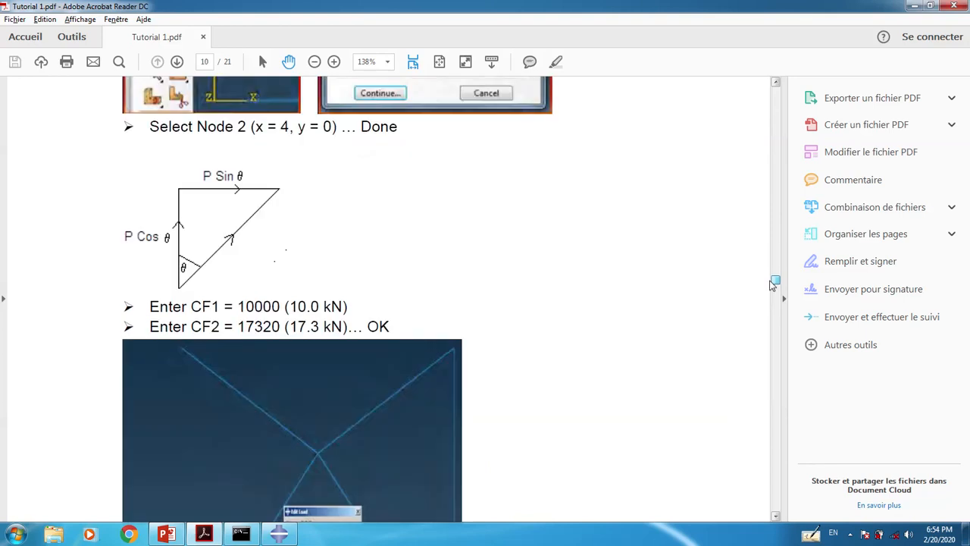
pyautogui.scroll(1, 169, 206)
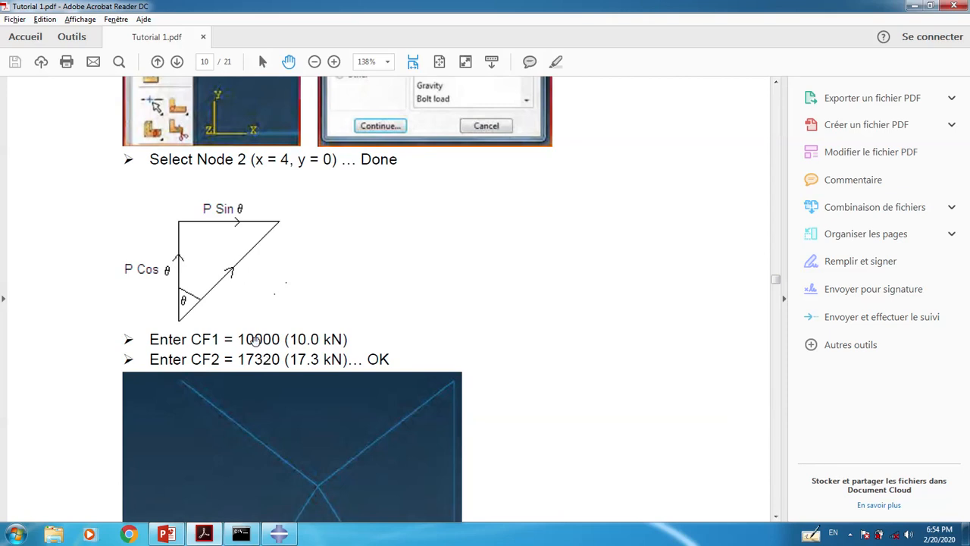
# Set the load's CF1 to 10000 and CF2 to 17320 in Abaqus/CAE, copying CF2 from the tutorial PDF, and save the load.
pyautogui.click(217, 534)
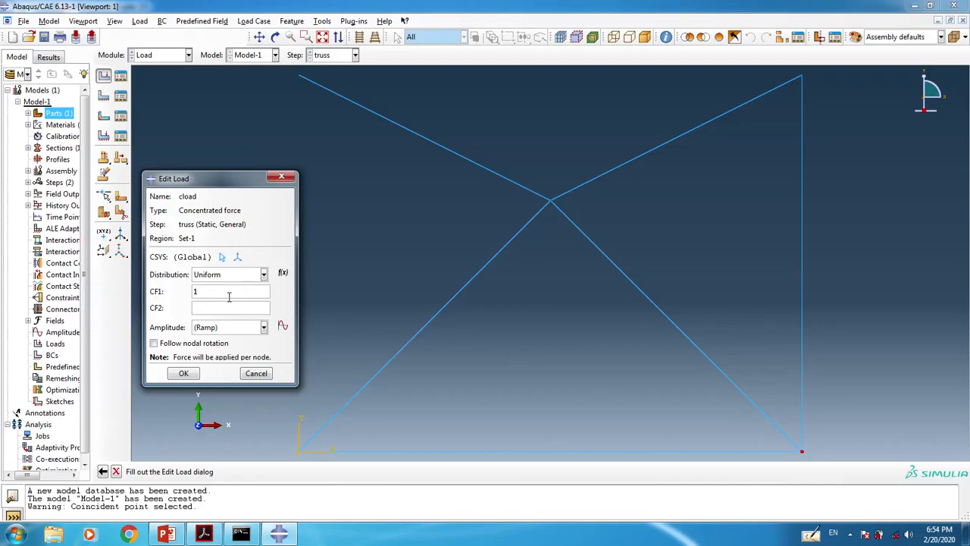
pyautogui.write('0000')
pyautogui.moveTo(204, 533)
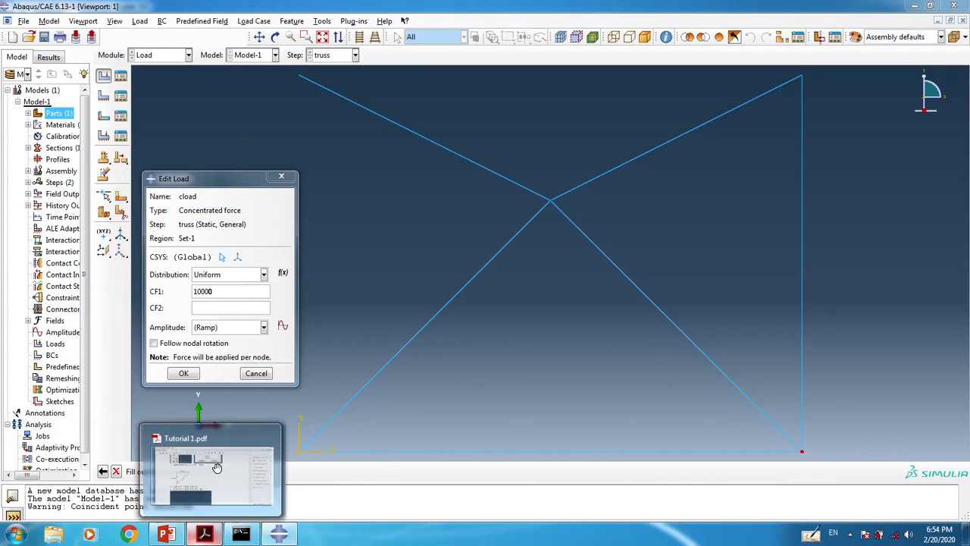
pyautogui.click(216, 468)
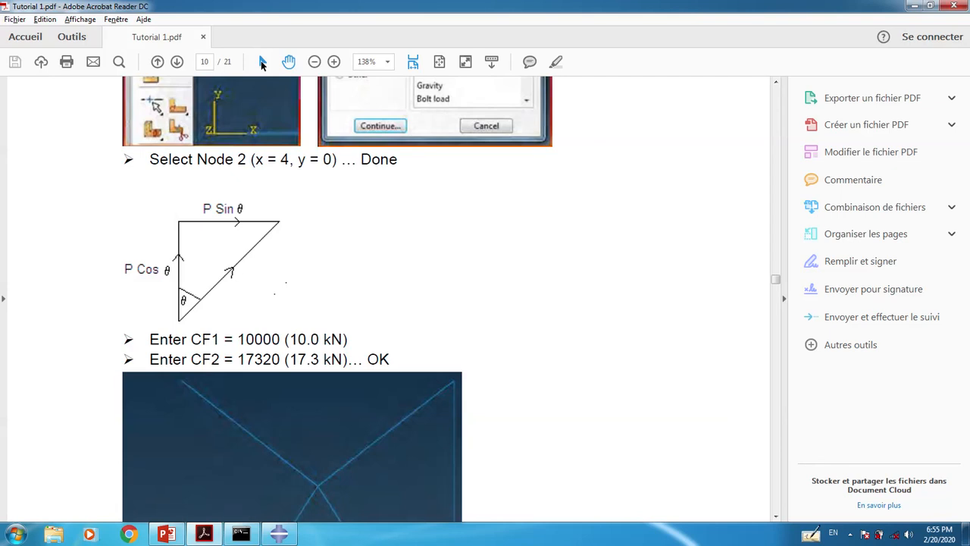
pyautogui.moveTo(280, 360); pyautogui.dragTo(234, 360)
pyautogui.hotkey('ctrl', 'c')
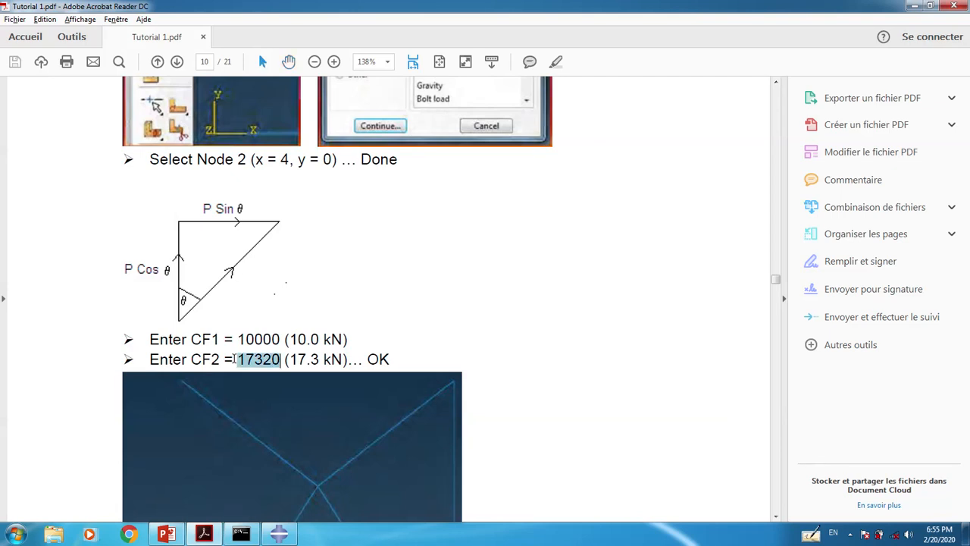
pyautogui.click(278, 533)
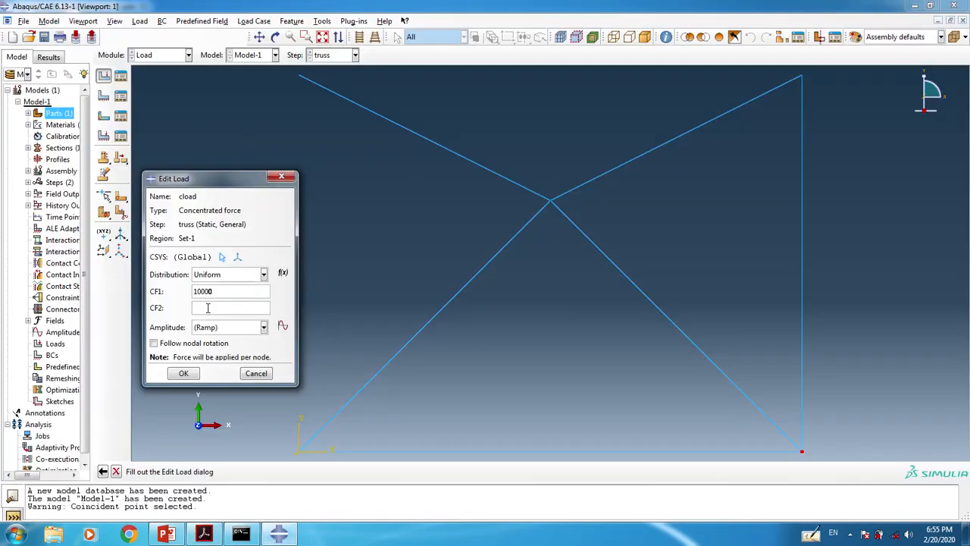
pyautogui.click(208, 308)
pyautogui.hotkey('ctrl', 'v')
pyautogui.click(185, 373)
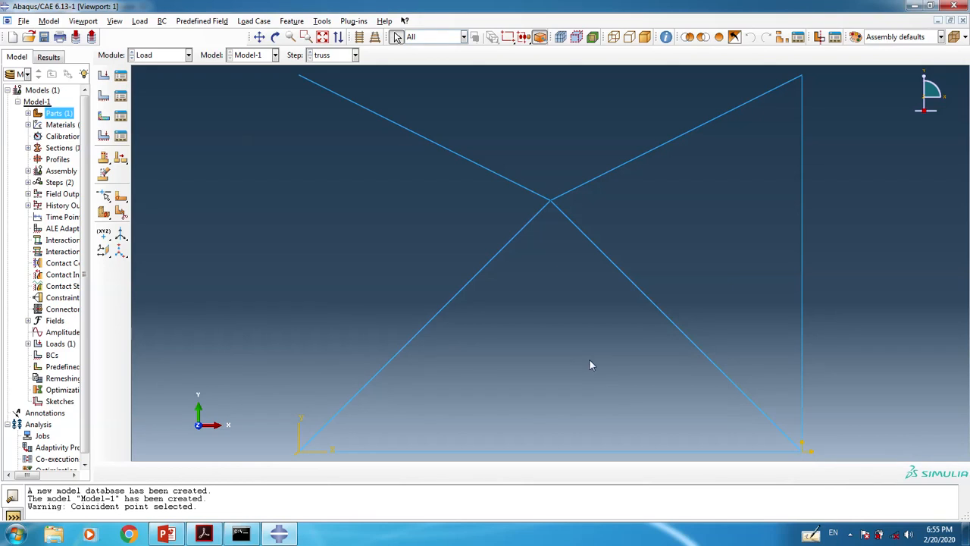
# Create a displacement/rotation boundary condition named c1 in step truss at the truss's lower-left node, with U1, U2 and UR3 set to 0.
pyautogui.click(103, 96)
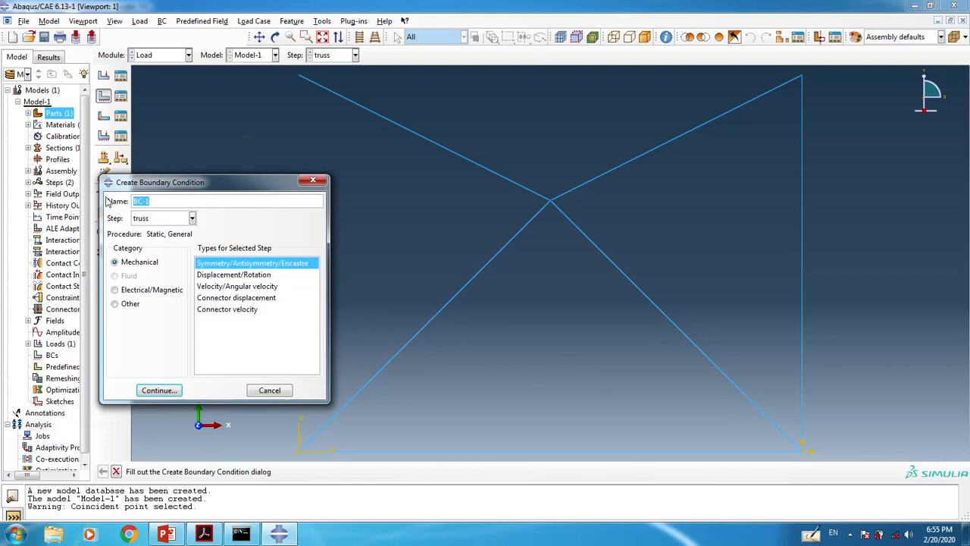
pyautogui.write('c1')
pyautogui.click(158, 391)
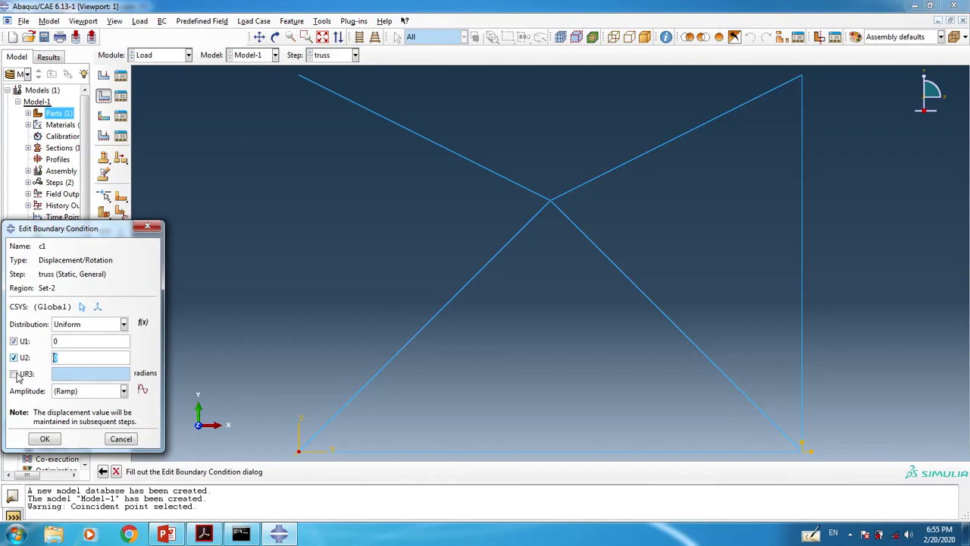
pyautogui.click(13, 374)
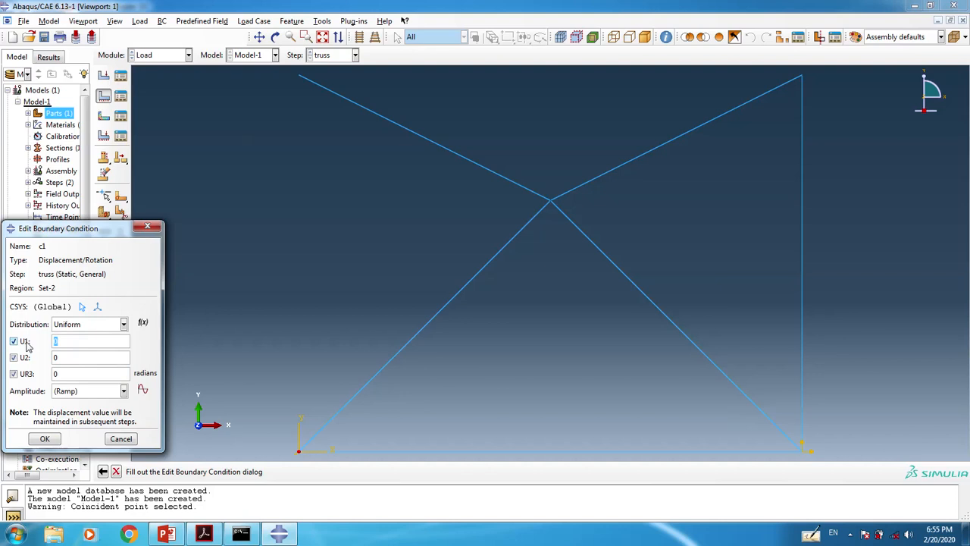
pyautogui.click(65, 343)
pyautogui.moveTo(65, 374); pyautogui.dragTo(47, 377)
pyautogui.click(79, 376)
pyautogui.press('Return')
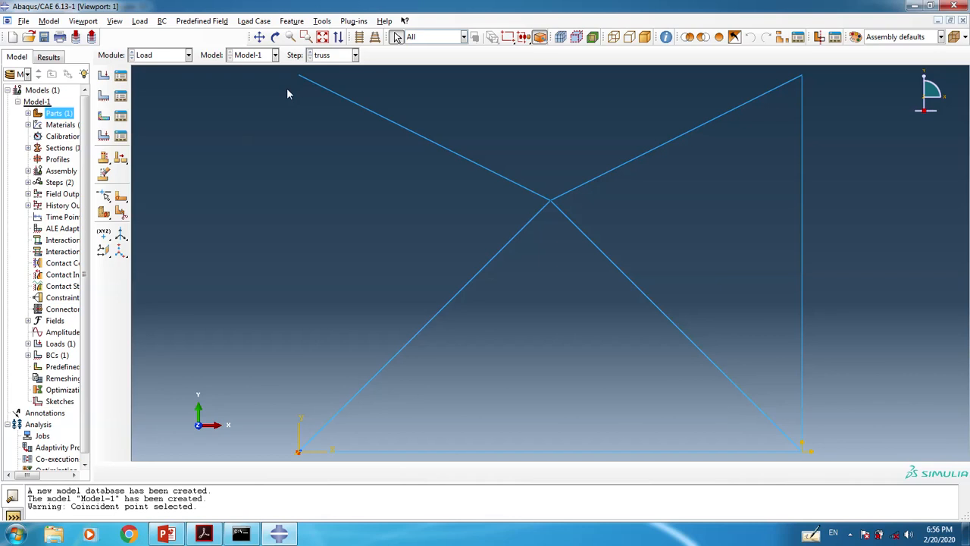
# Create a displacement/rotation boundary condition named c2 in step truss at the upper-left node, with U1, U2 and UR3 set to 0.
pyautogui.click(105, 96)
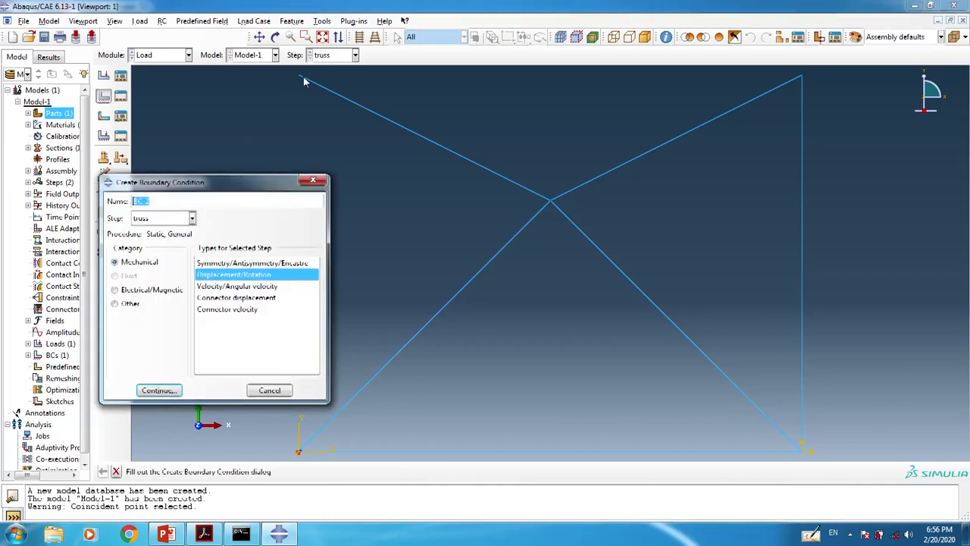
pyautogui.press('Return')
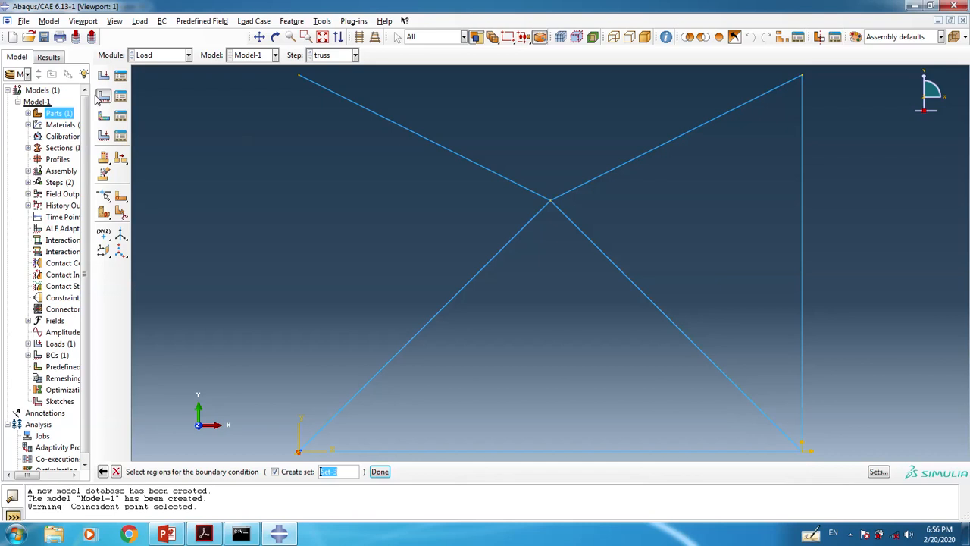
pyautogui.click(97, 100)
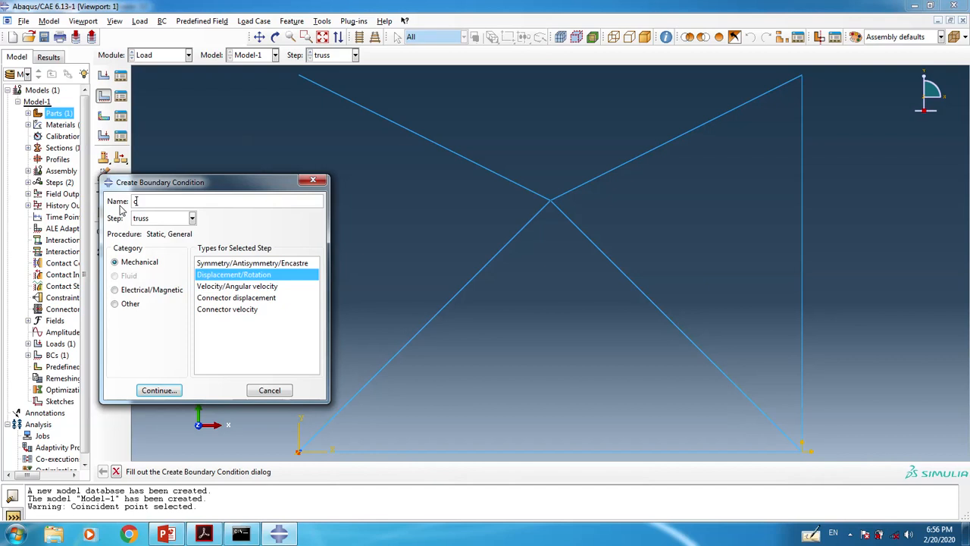
pyautogui.write('2')
pyautogui.click(167, 390)
pyautogui.click(13, 342)
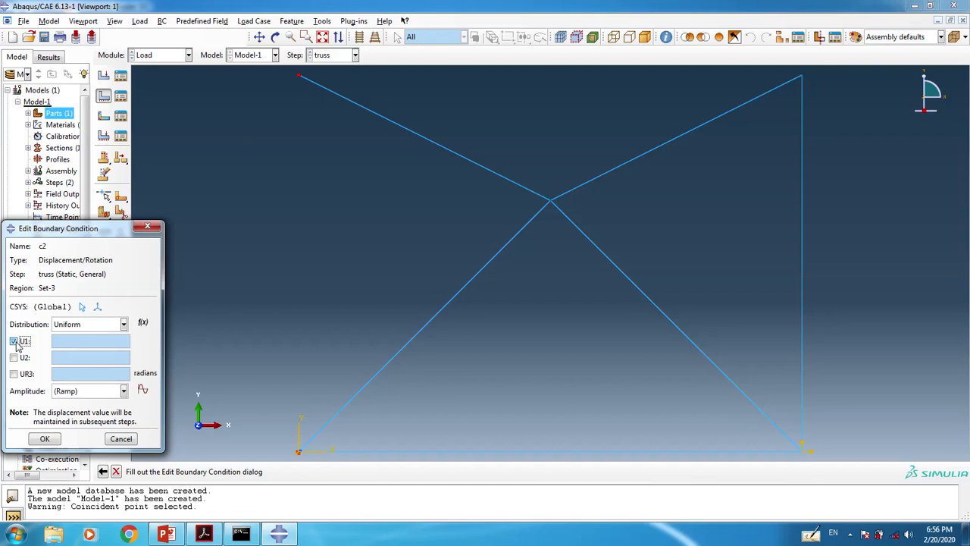
pyautogui.click(13, 357)
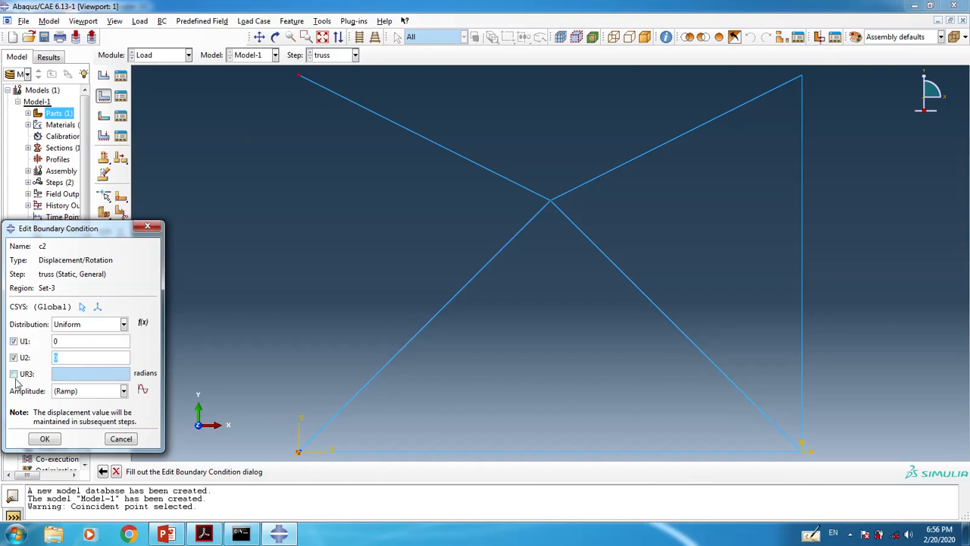
pyautogui.click(13, 374)
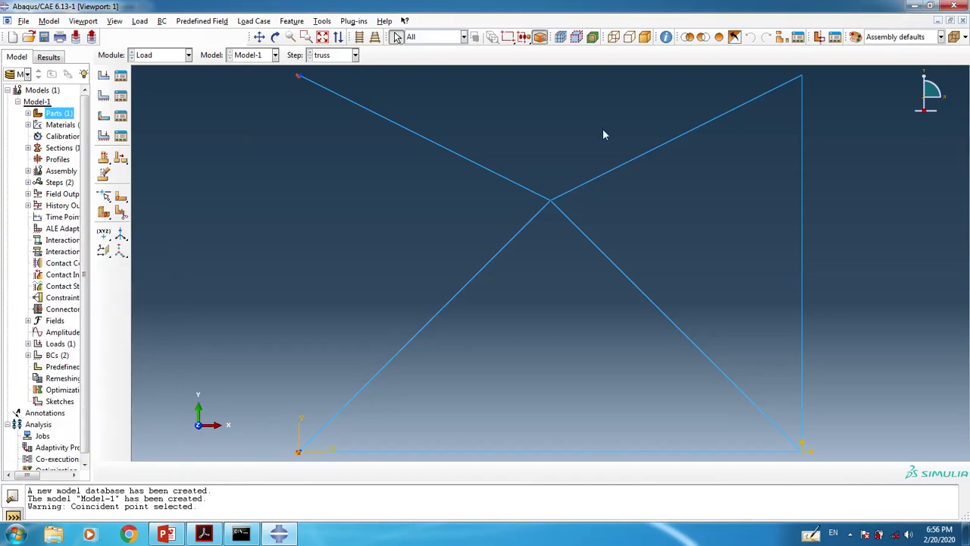
# Create a displacement/rotation boundary condition named c3 in step truss at the upper-right node, with U1, U2 and UR3 set to 0.
pyautogui.click(104, 95)
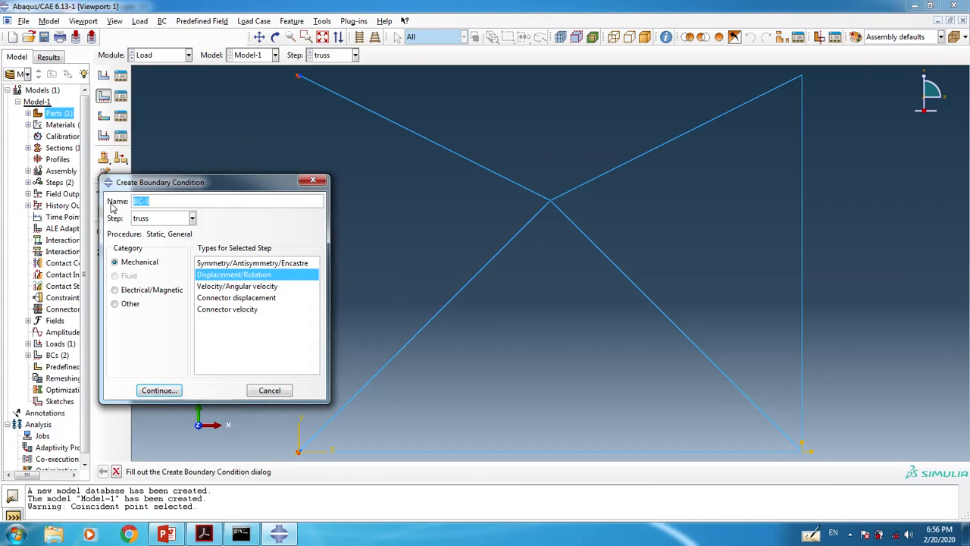
pyautogui.write('c3')
pyautogui.press('Return')
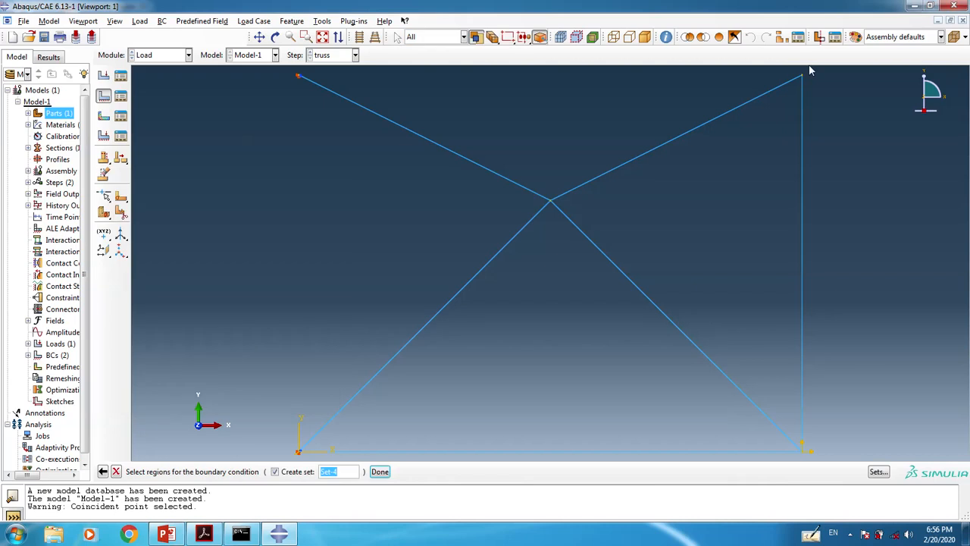
pyautogui.click(808, 71)
pyautogui.middleClick(225, 297)
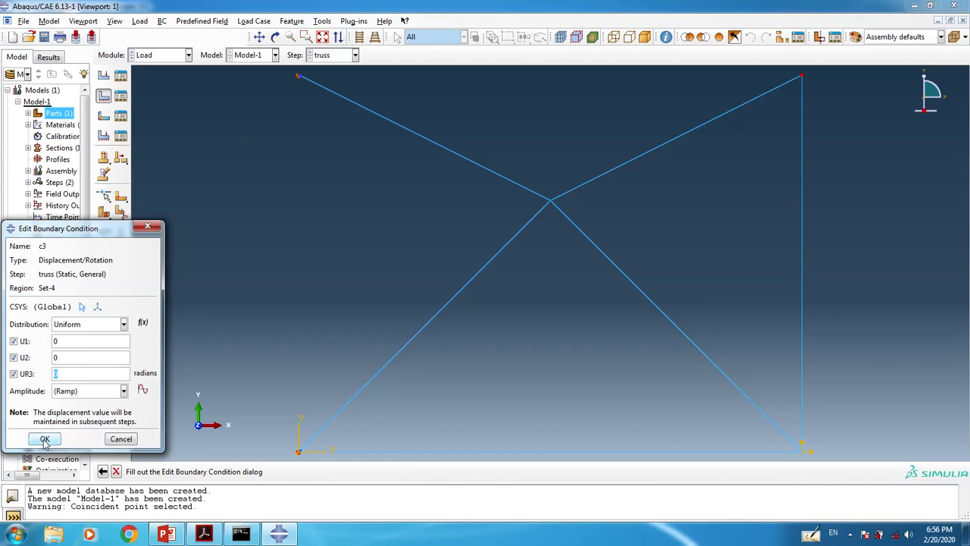
pyautogui.click(45, 440)
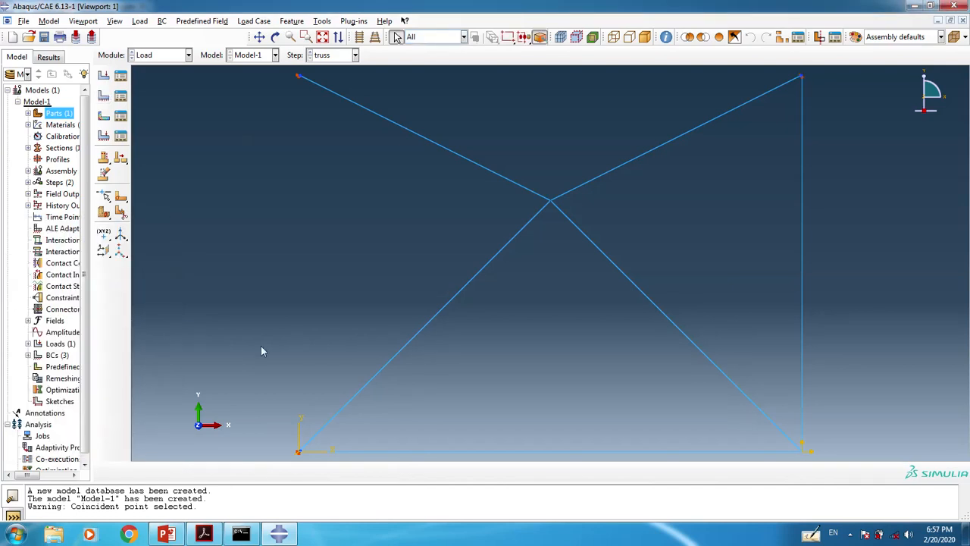
# In the Mesh module, seed Part-1 rather than the assembly, using an approximate global size of 4.
pyautogui.click(188, 55)
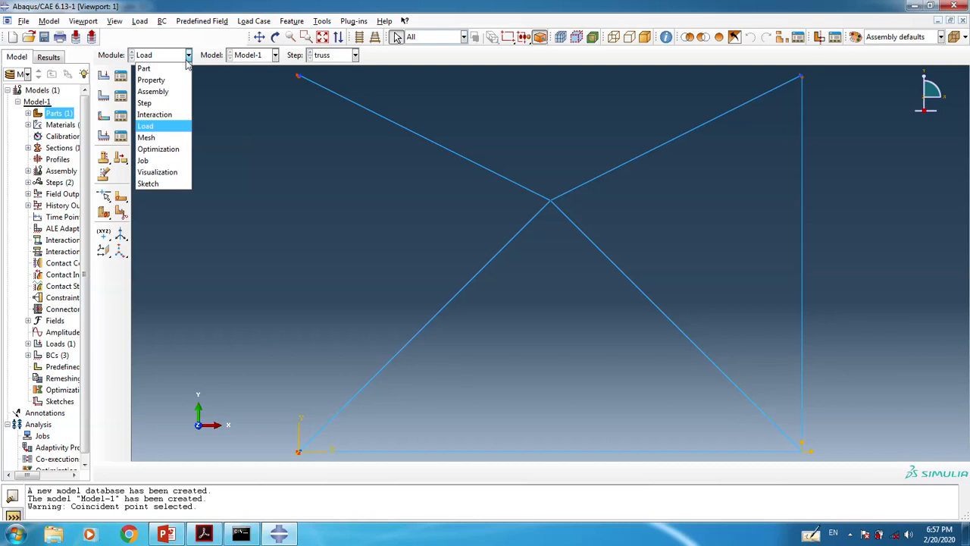
pyautogui.click(162, 137)
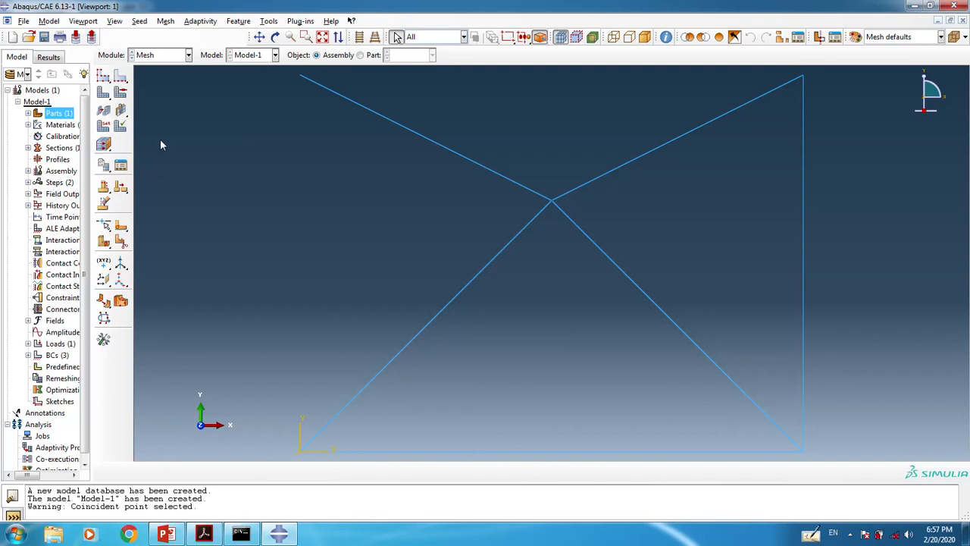
pyautogui.click(103, 76)
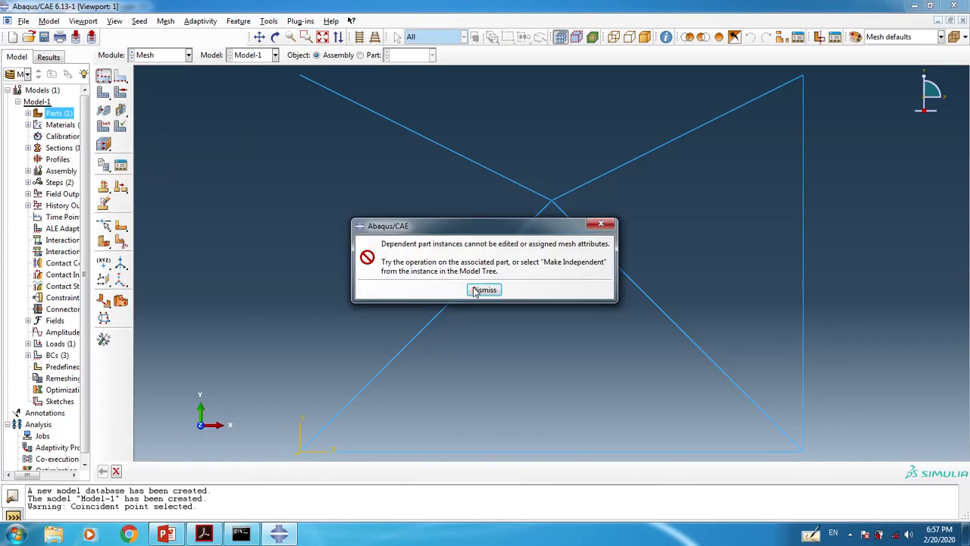
pyautogui.click(484, 289)
pyautogui.click(361, 55)
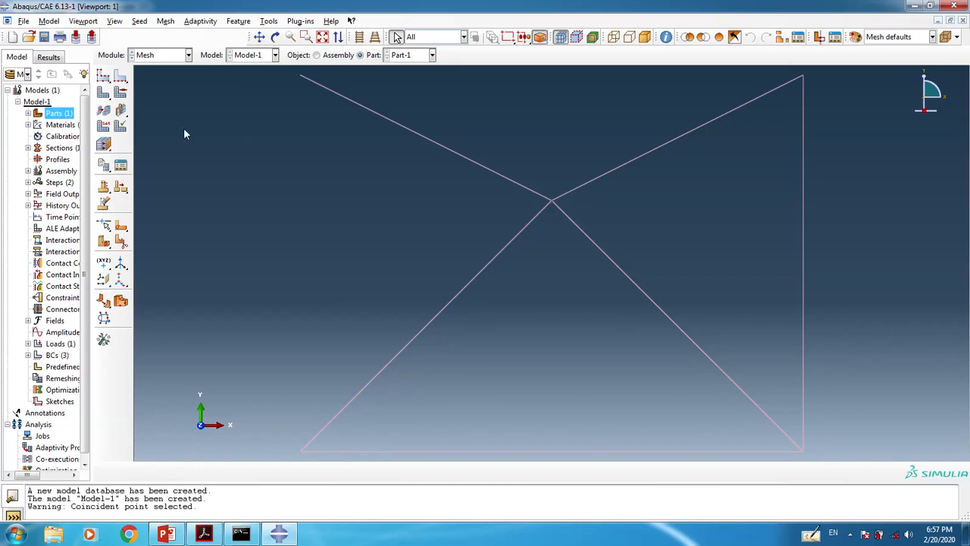
pyautogui.click(103, 75)
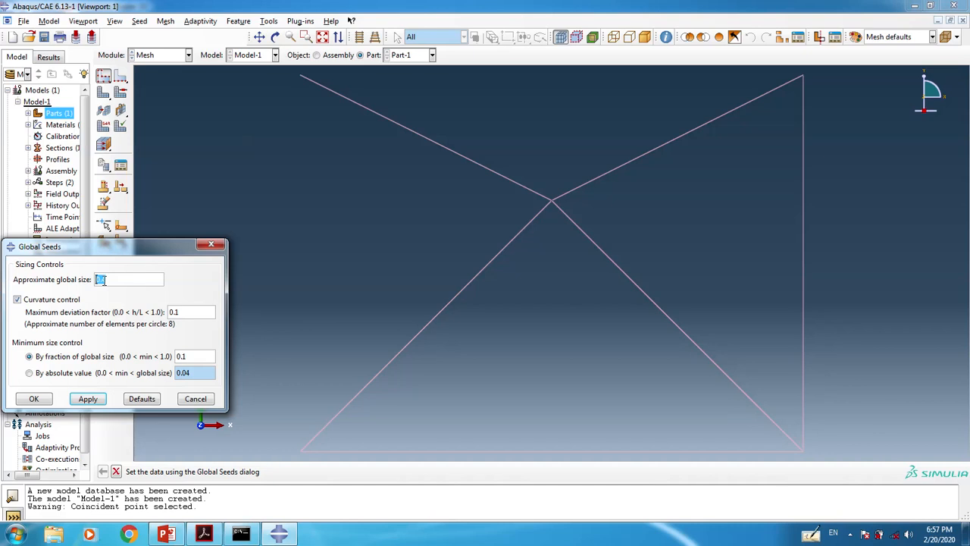
pyautogui.write('4')
pyautogui.press('Return')
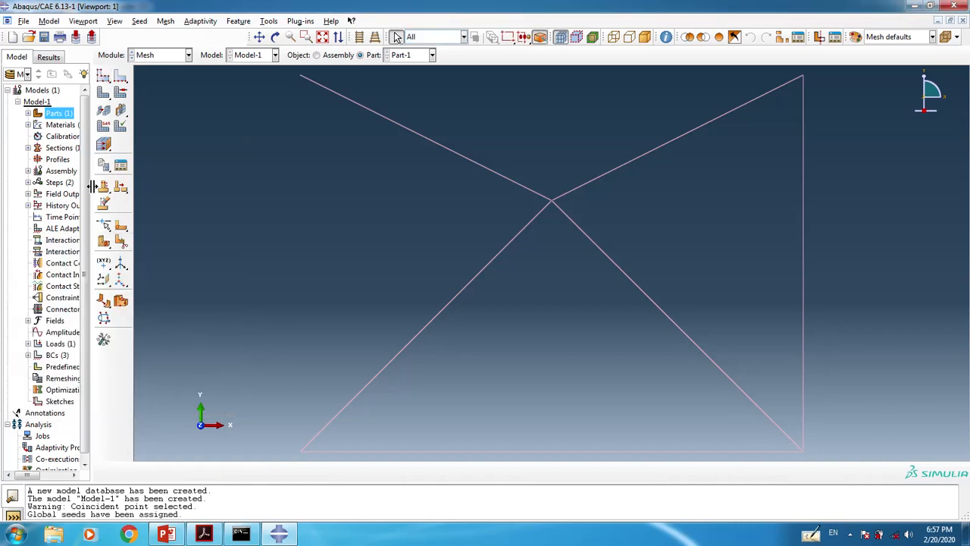
# Assign the standard linear Truss element type to all members of the part and mesh the part.
pyautogui.moveTo(233, 72); pyautogui.dragTo(828, 456)
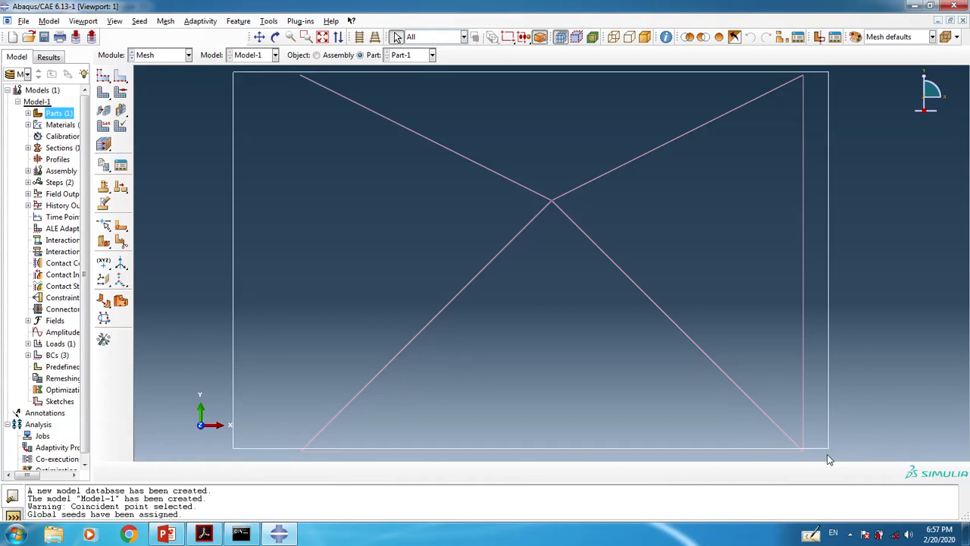
pyautogui.moveTo(828, 459); pyautogui.dragTo(828, 457)
pyautogui.click(105, 127)
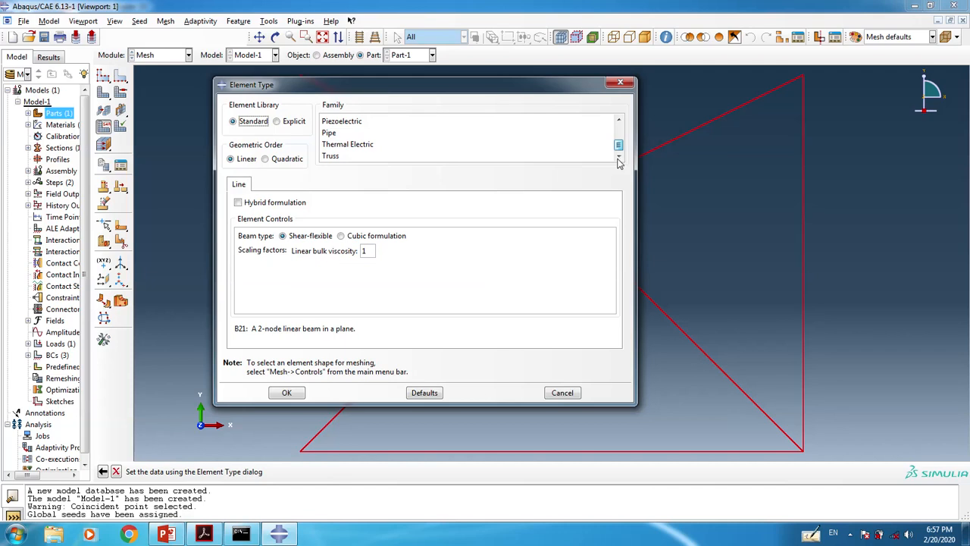
pyautogui.click(611, 156)
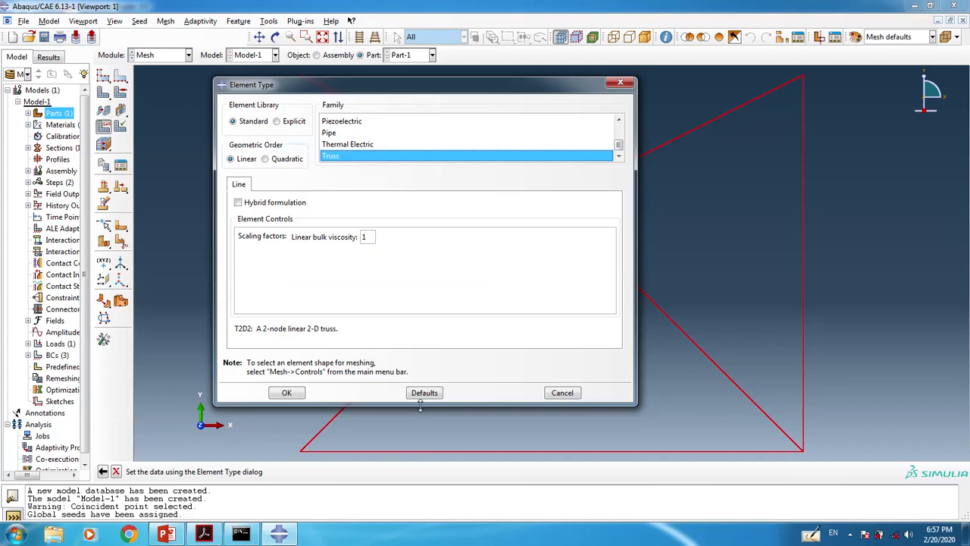
pyautogui.click(289, 394)
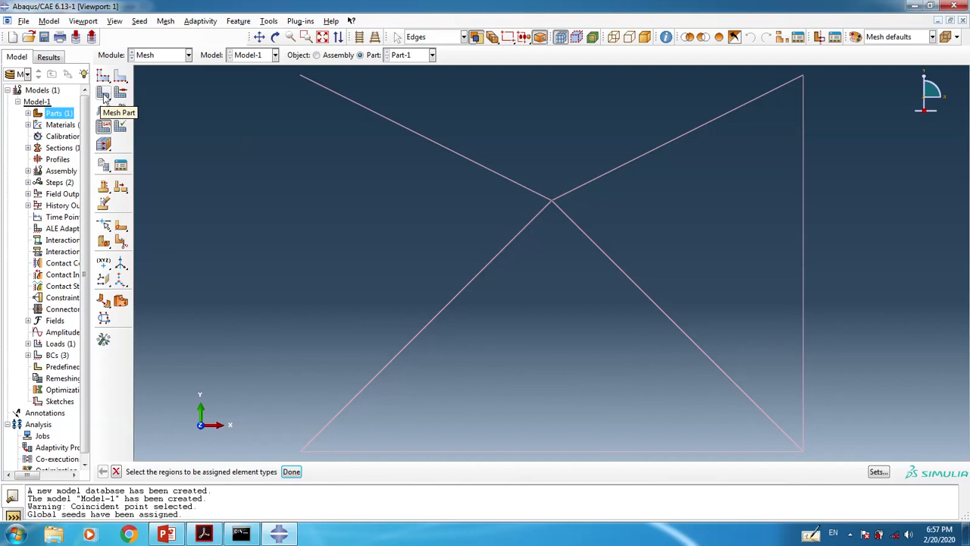
pyautogui.click(105, 93)
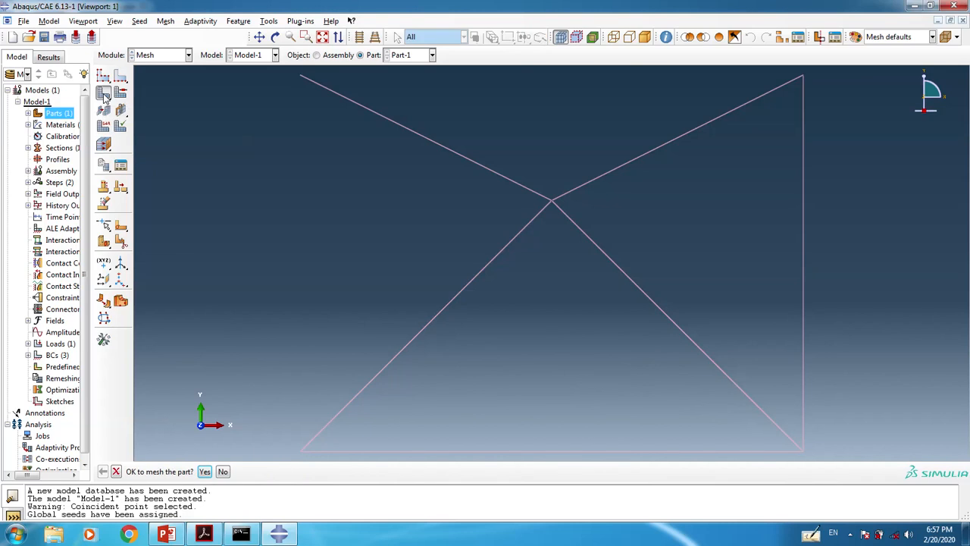
pyautogui.click(204, 472)
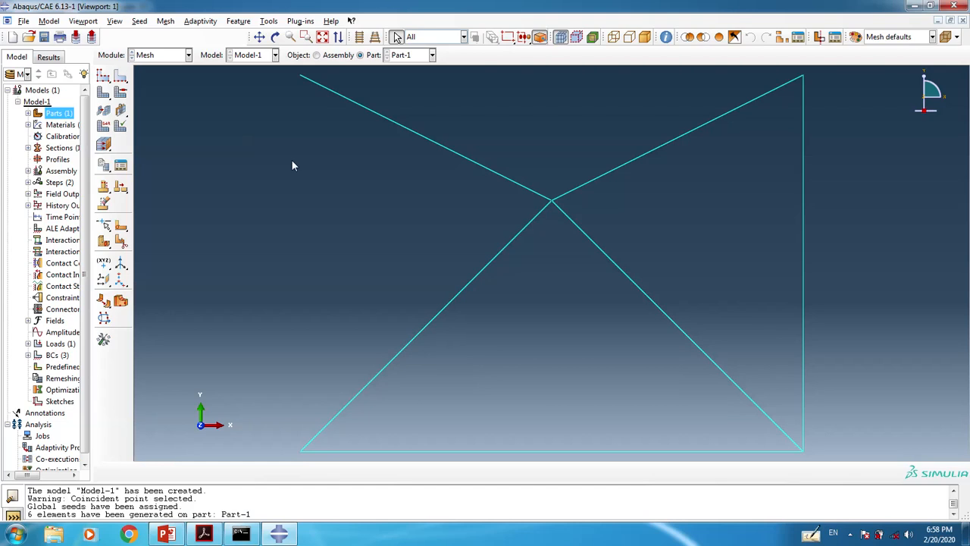
pyautogui.click(187, 56)
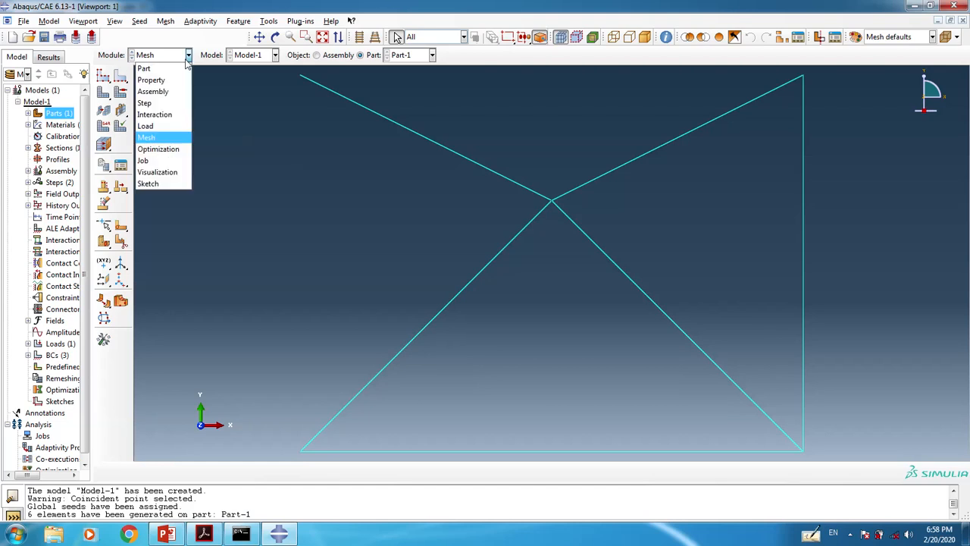
pyautogui.click(142, 160)
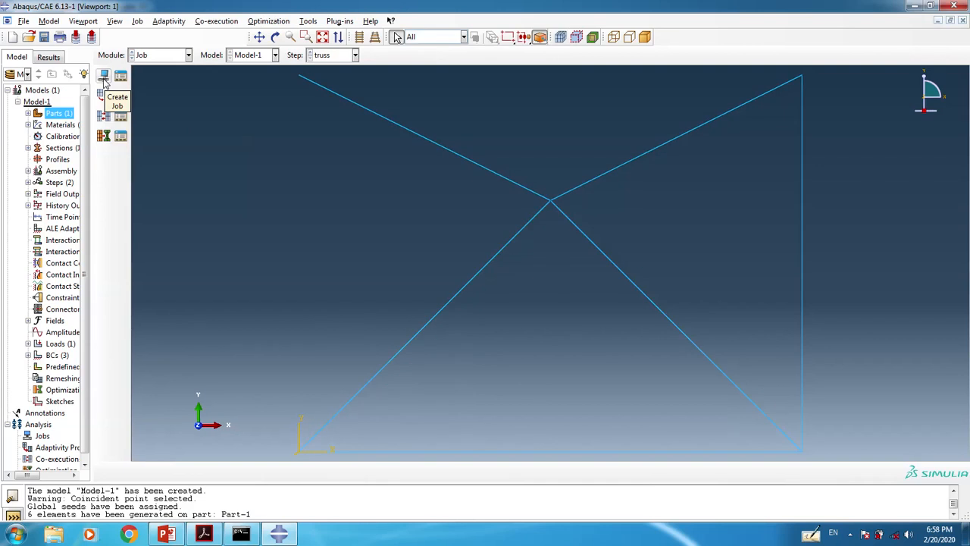
pyautogui.click(104, 79)
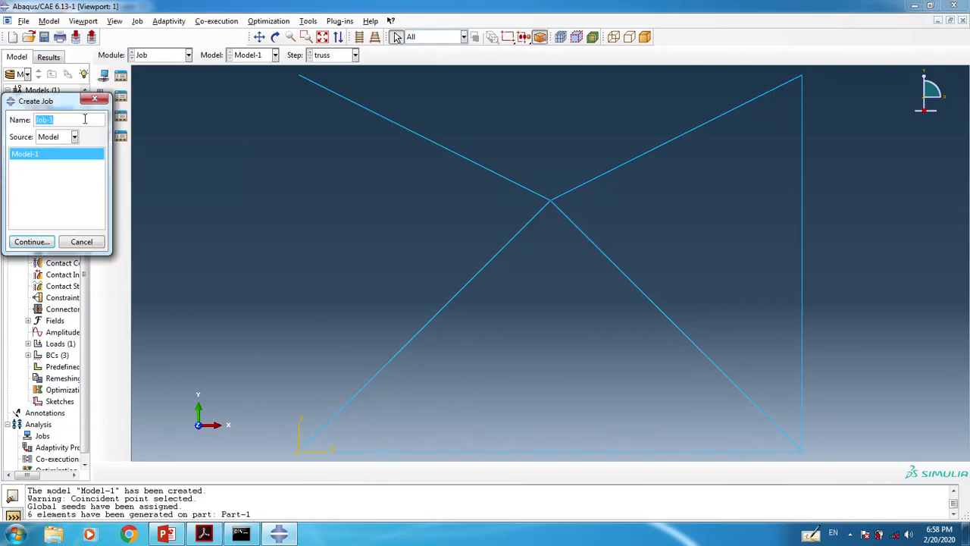
pyautogui.click(86, 241)
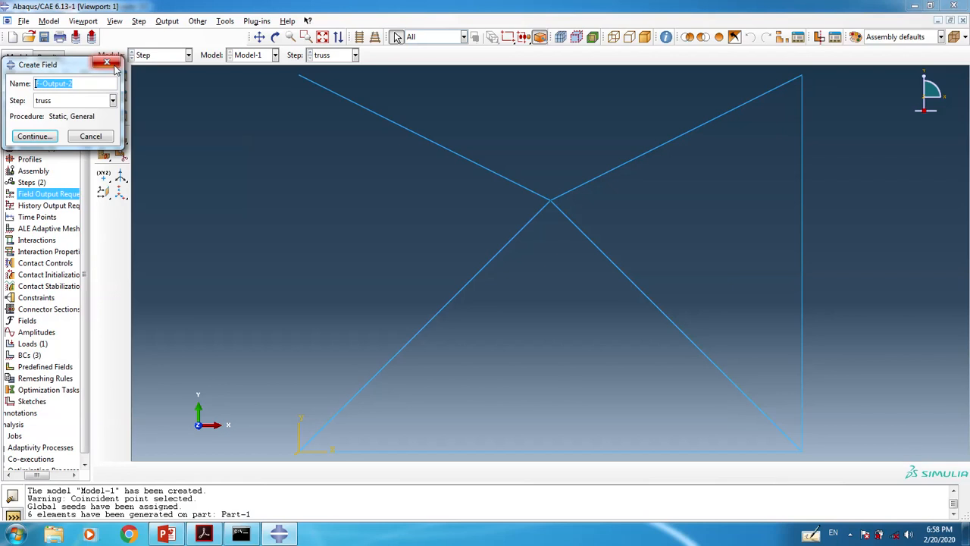
pyautogui.click(112, 64)
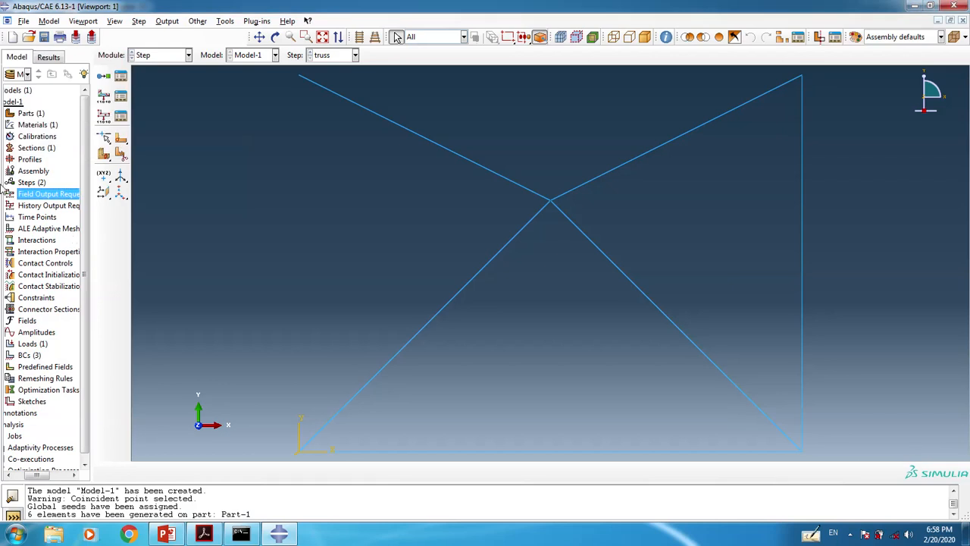
# In the Job module, create a full analysis job named truuss for Model-1, keeping the default job settings.
pyautogui.click(188, 56)
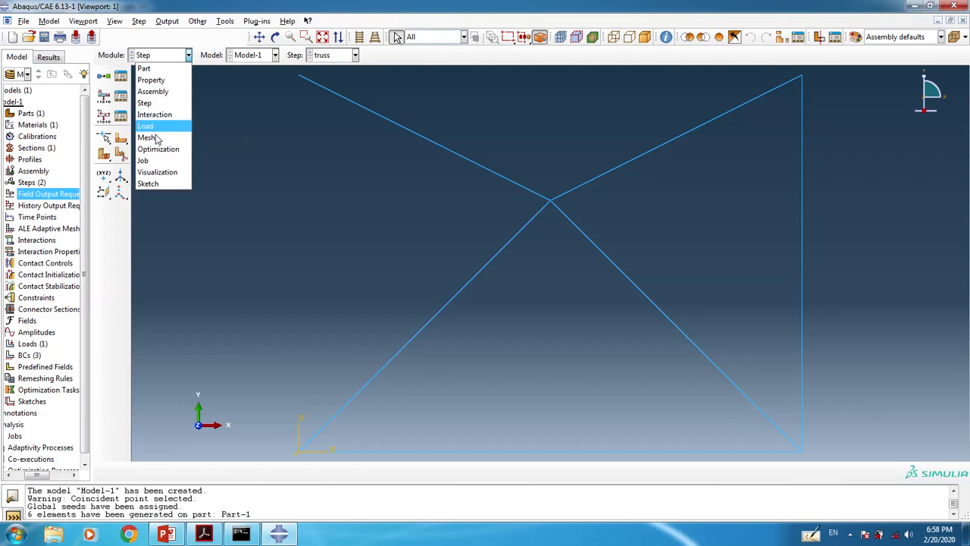
pyautogui.click(149, 158)
pyautogui.click(104, 76)
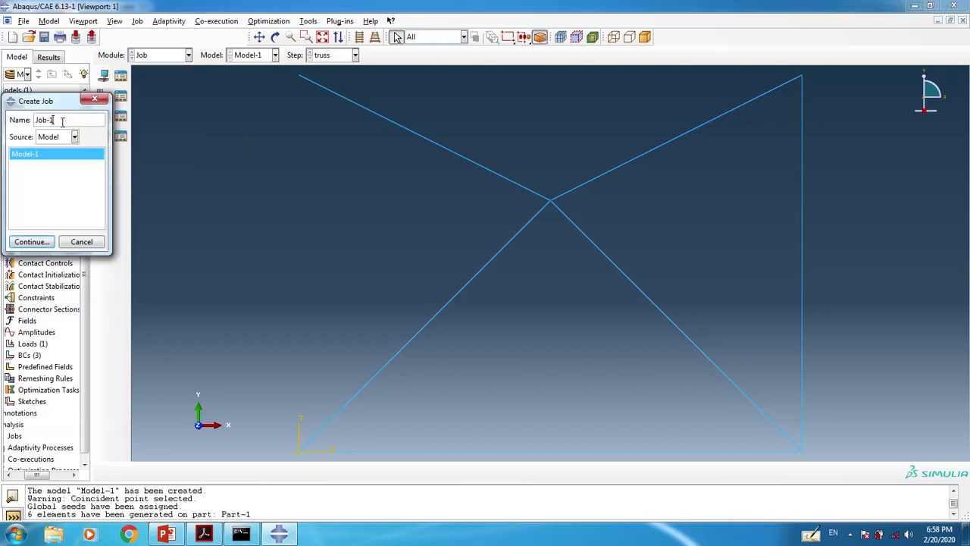
pyautogui.moveTo(62, 122); pyautogui.dragTo(9, 123)
pyautogui.write('truss')
pyautogui.click(32, 242)
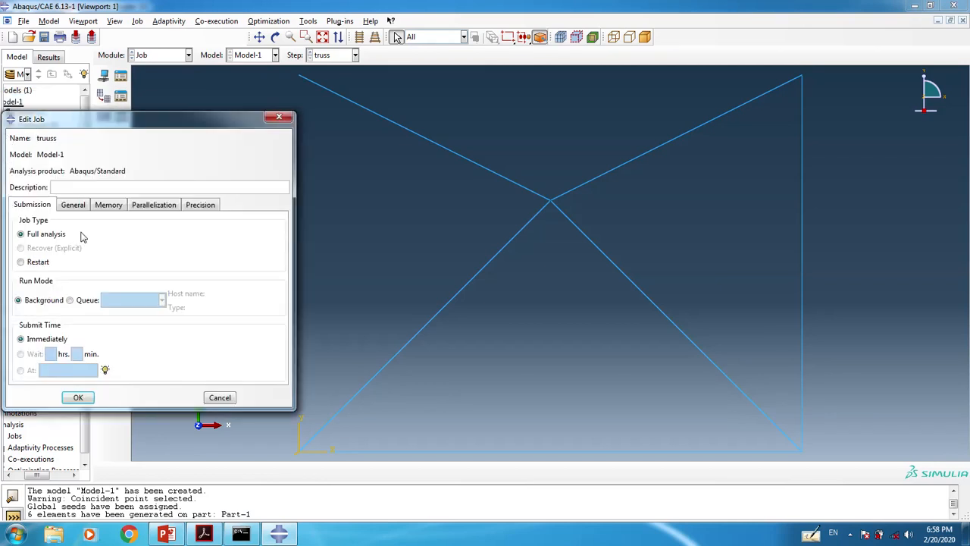
pyautogui.click(78, 398)
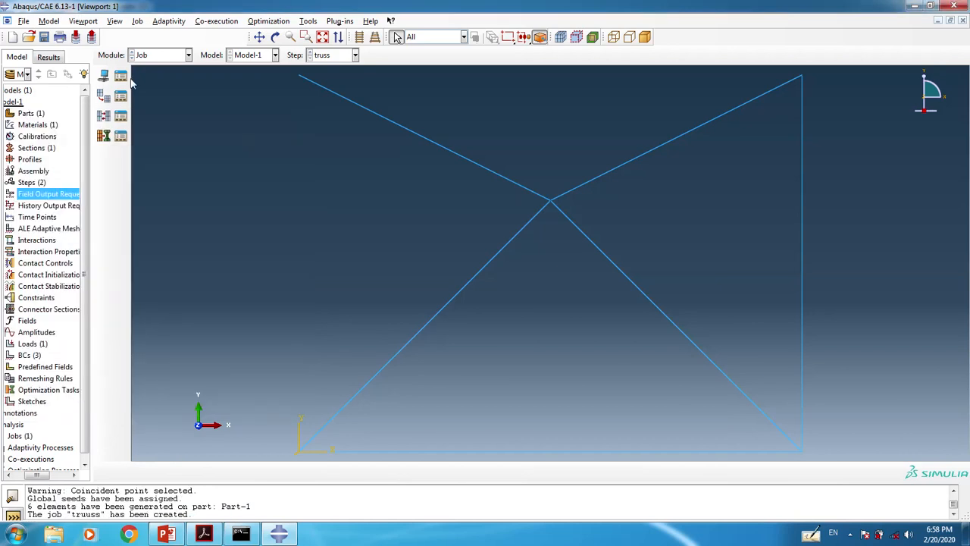
# Submit the truuss job for analysis from the Job Manager and open its monitor.
pyautogui.click(121, 77)
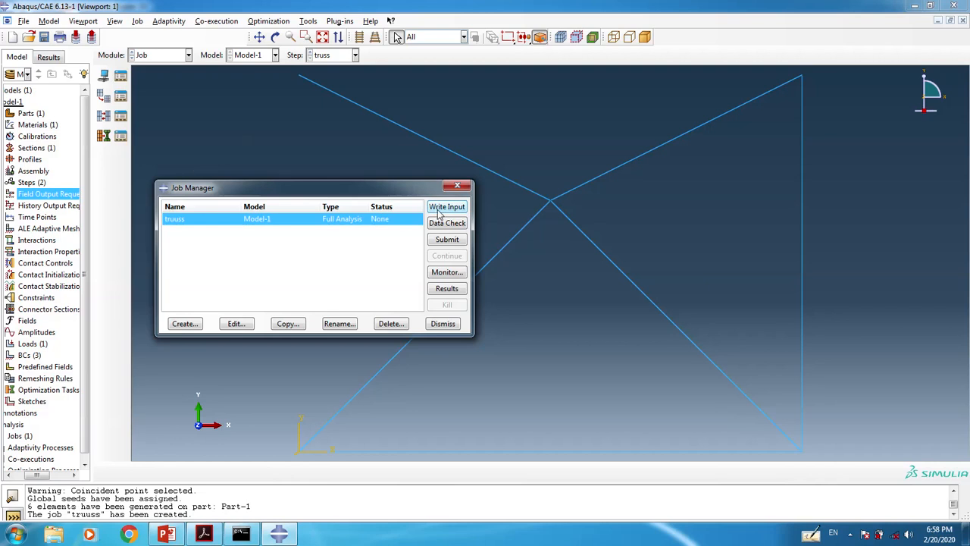
pyautogui.click(447, 240)
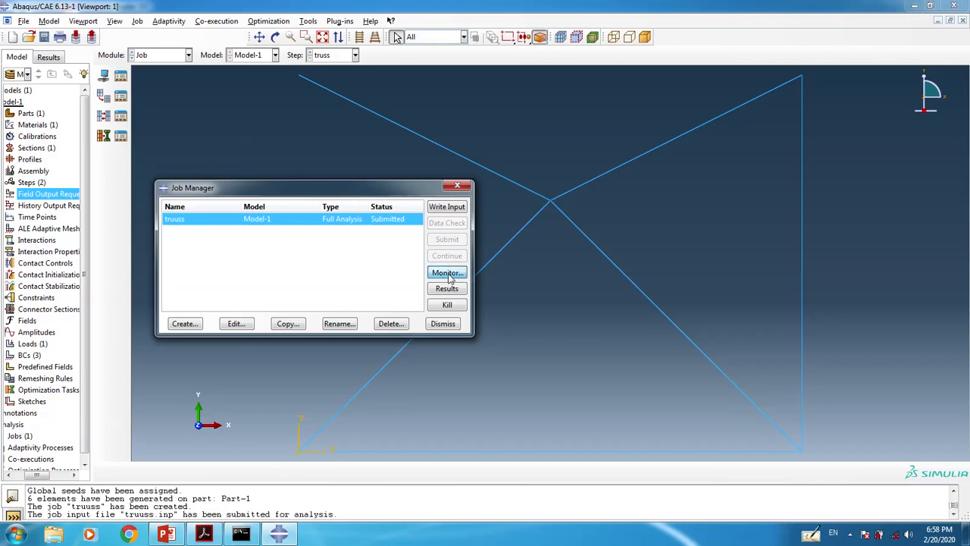
pyautogui.click(447, 274)
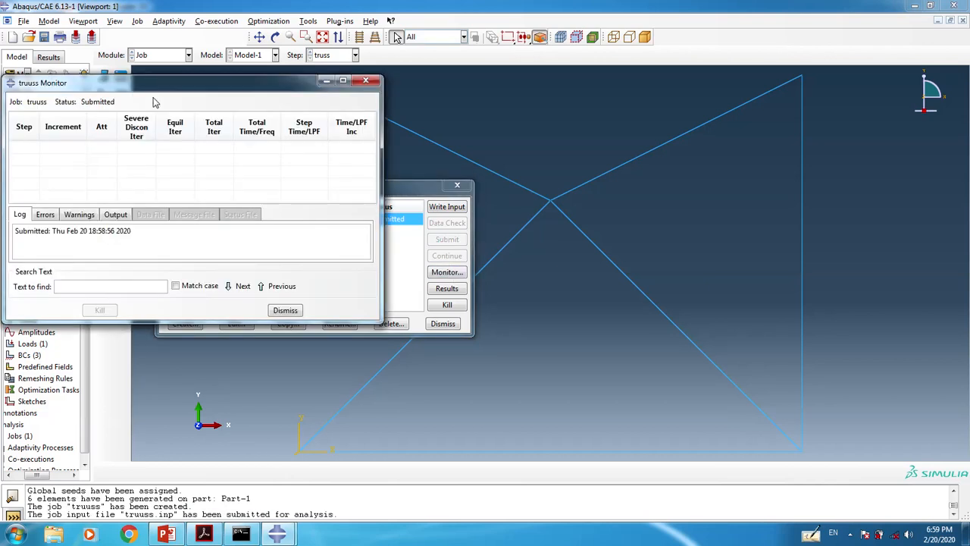
pyautogui.moveTo(144, 83); pyautogui.dragTo(273, 71)
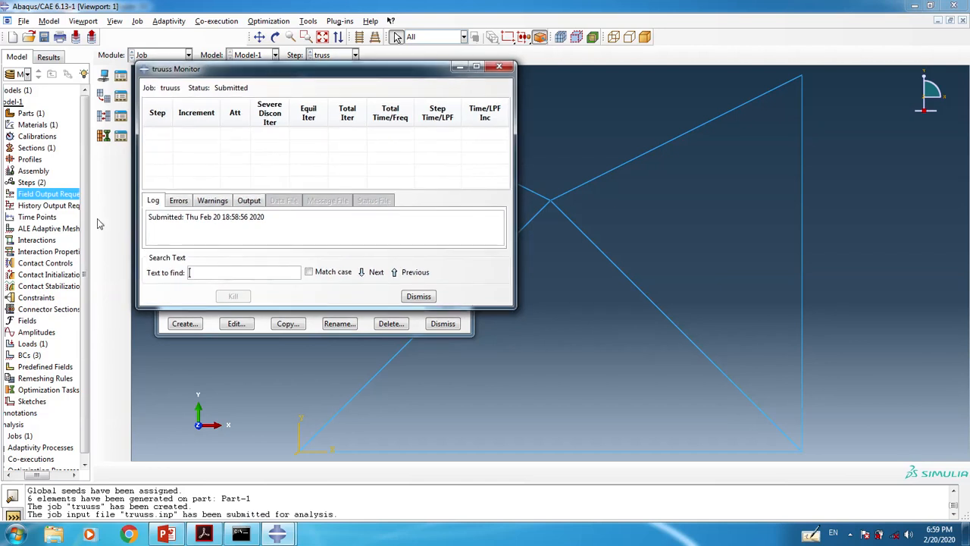
# Widen the model tree pane and bring the beginning of its entries back into view.
pyautogui.click(92, 222)
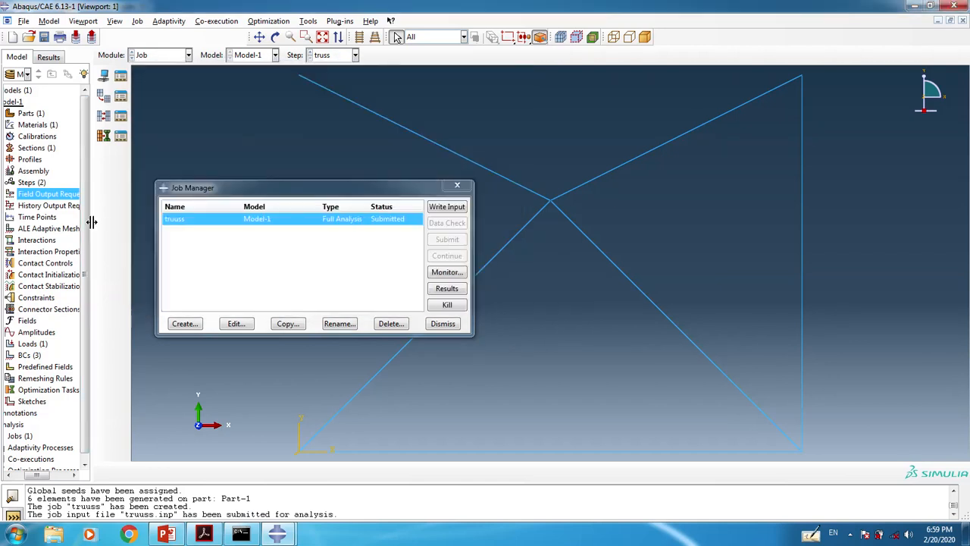
pyautogui.moveTo(91, 222); pyautogui.dragTo(130, 222)
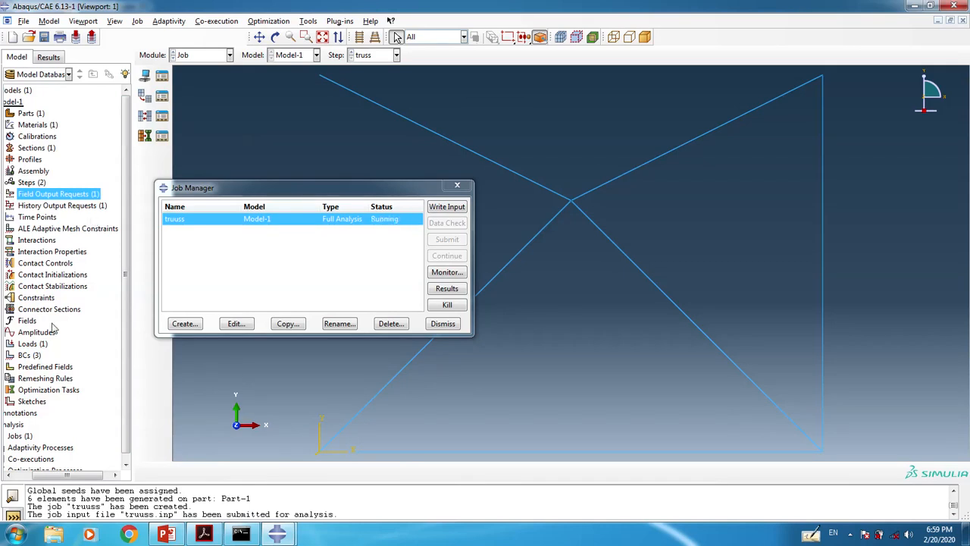
pyautogui.moveTo(45, 475); pyautogui.dragTo(16, 476)
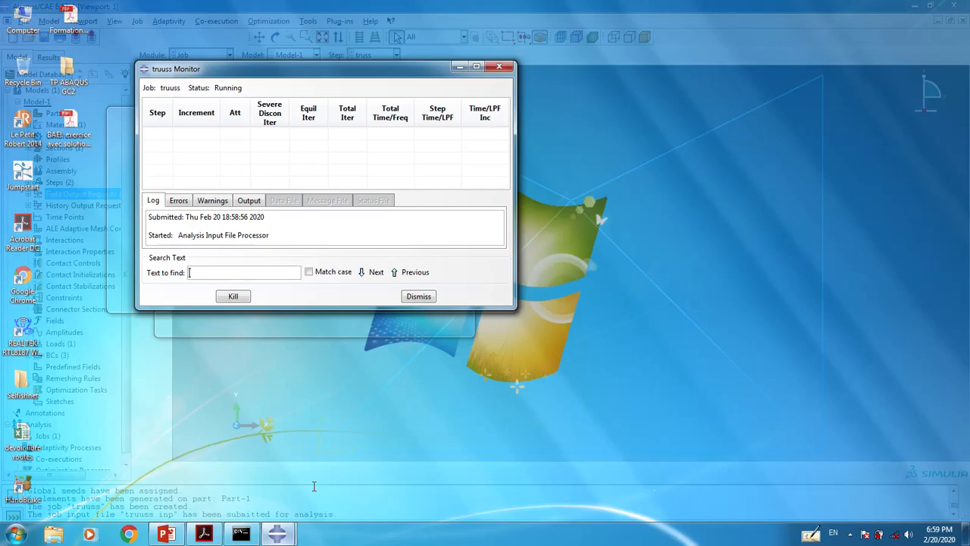
# Follow the truuss analysis in its maximized monitor with an enlarged increment table, and close the monitor once the job completes.
pyautogui.click(313, 486)
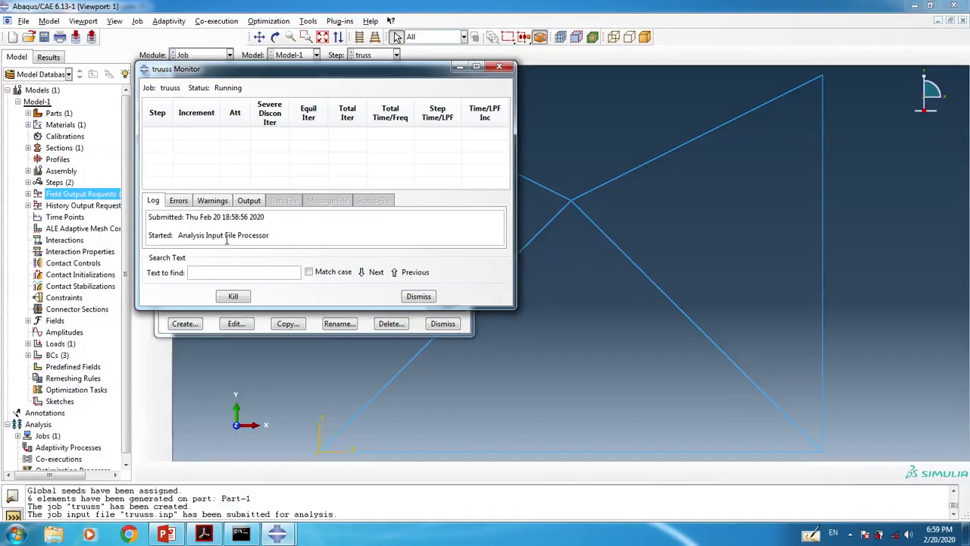
pyautogui.click(476, 67)
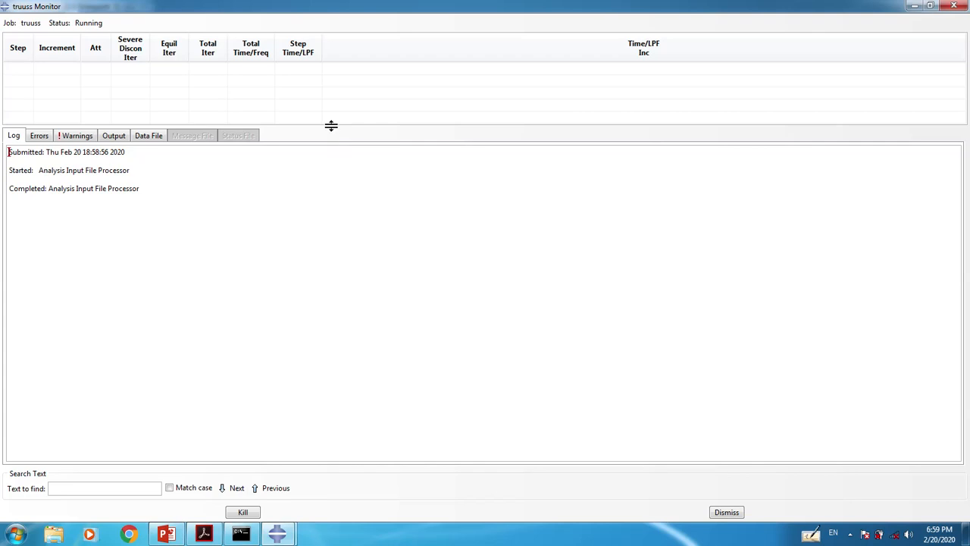
pyautogui.moveTo(331, 125); pyautogui.dragTo(332, 263)
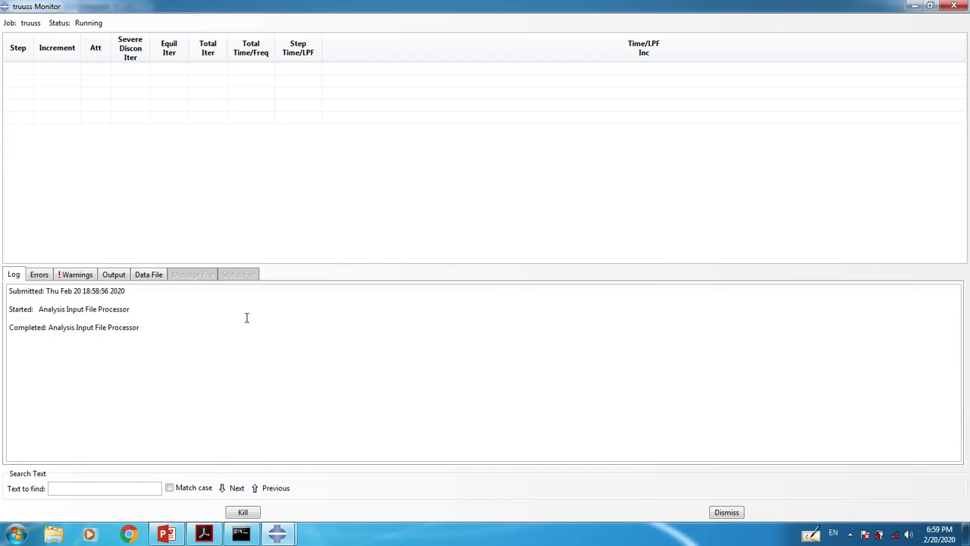
pyautogui.click(119, 118)
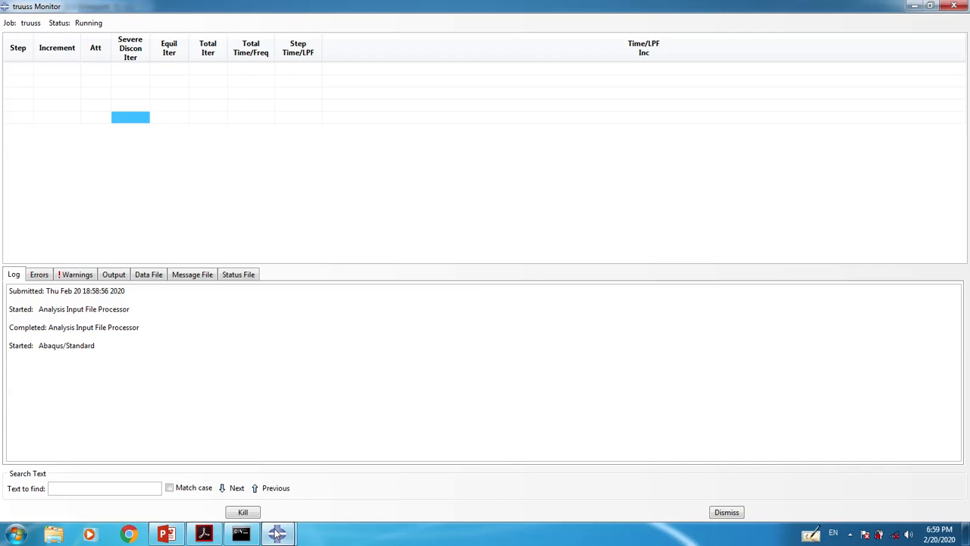
pyautogui.moveTo(276, 533)
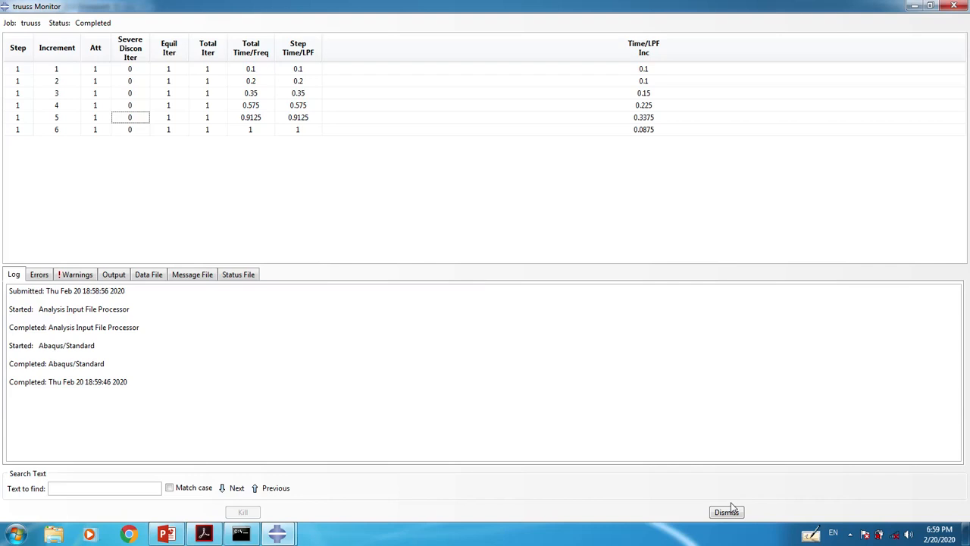
pyautogui.click(728, 511)
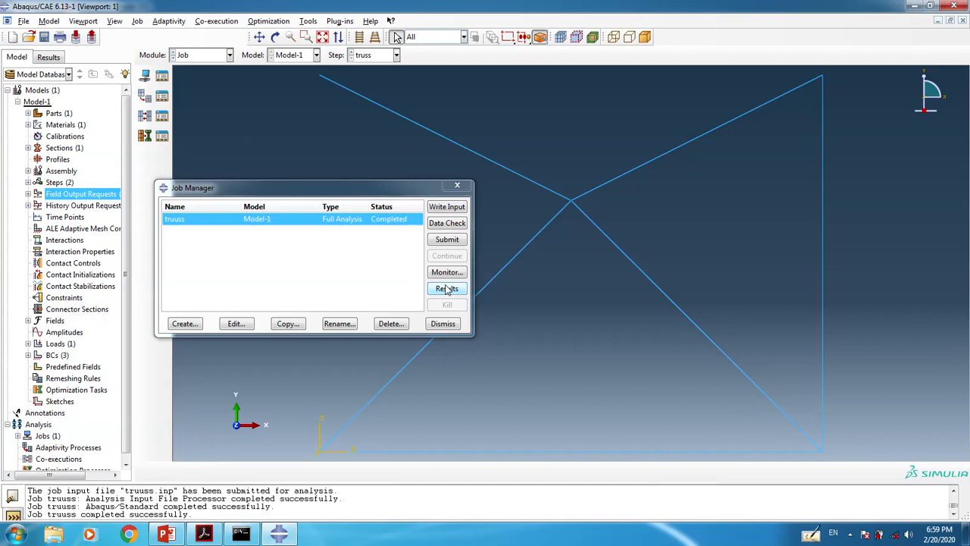
# Open the results of the truuss job and plot the Mises stress contours on the deformed truss.
pyautogui.click(446, 289)
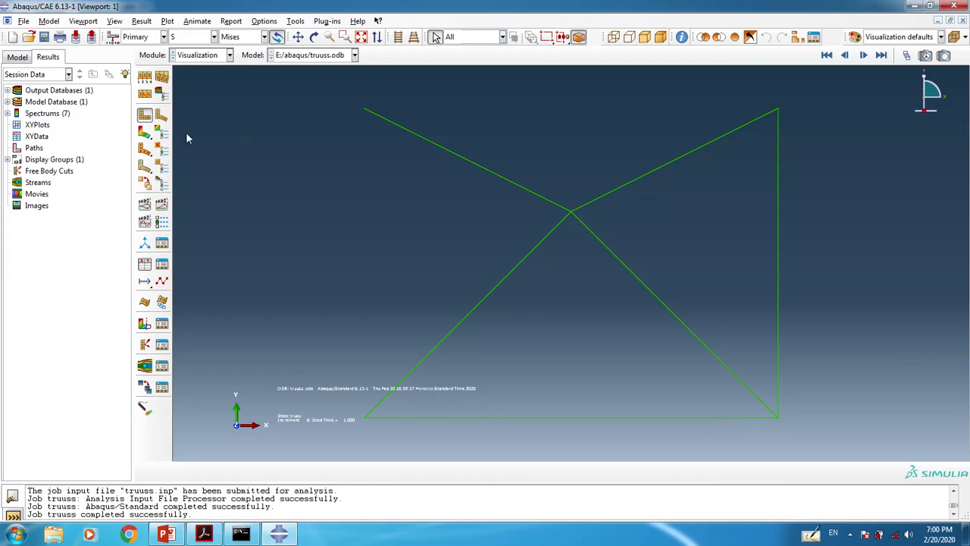
pyautogui.click(144, 132)
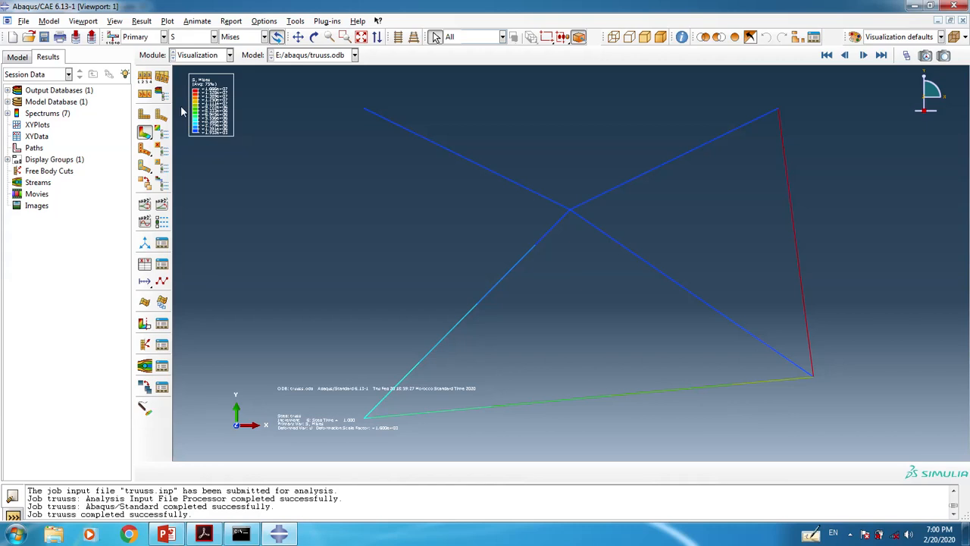
# Set the viewport annotation font size to 14 points for the legend, title block and state block.
pyautogui.click(83, 20)
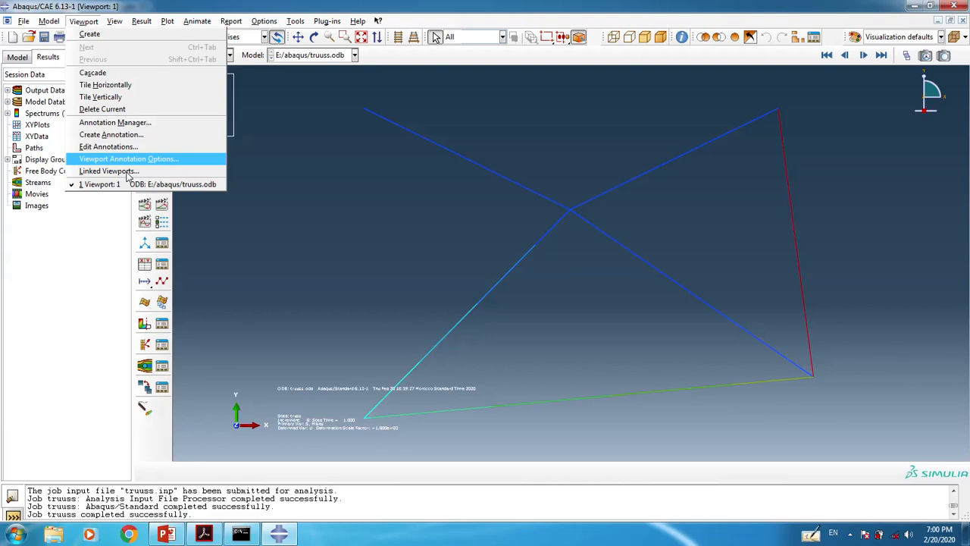
pyautogui.click(123, 158)
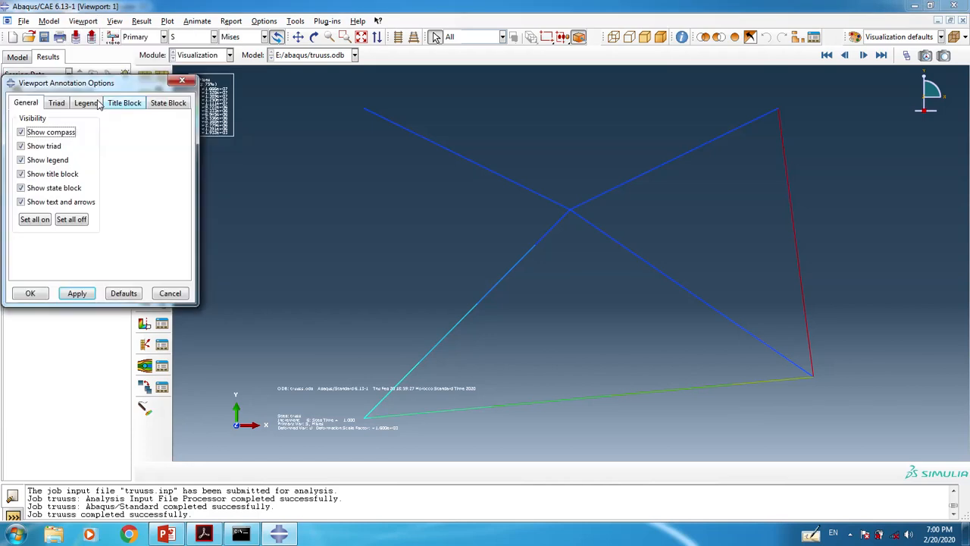
pyautogui.click(88, 103)
pyautogui.click(129, 175)
pyautogui.click(442, 208)
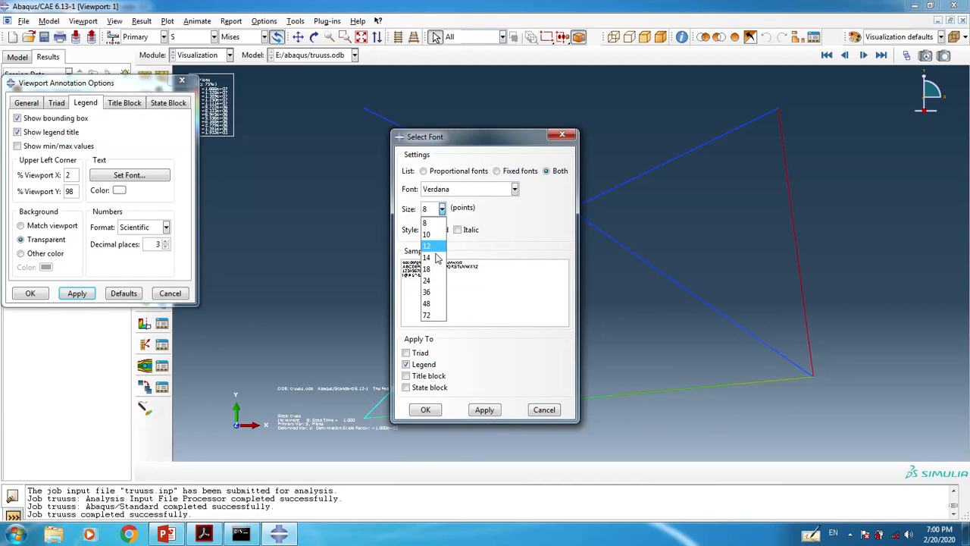
pyautogui.click(437, 257)
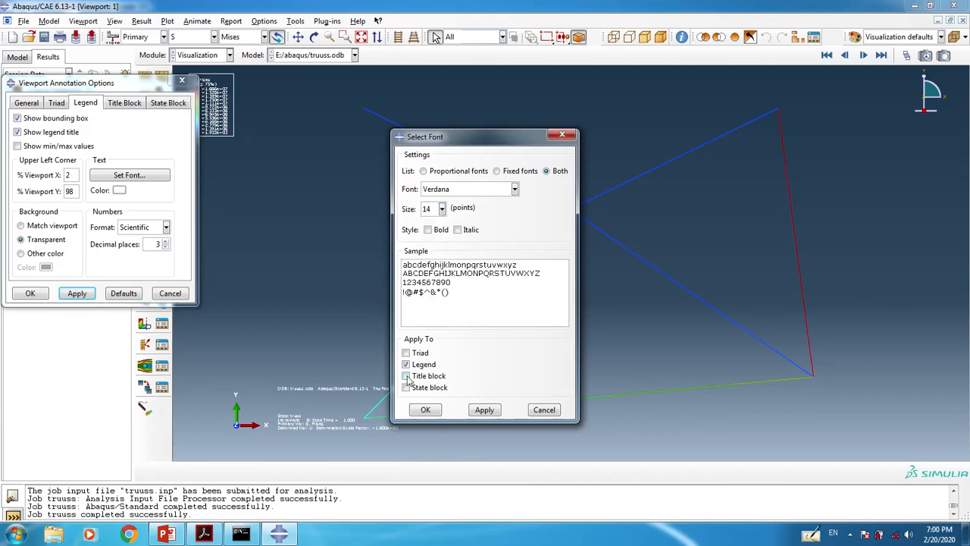
pyautogui.click(407, 376)
pyautogui.click(406, 387)
pyautogui.click(423, 410)
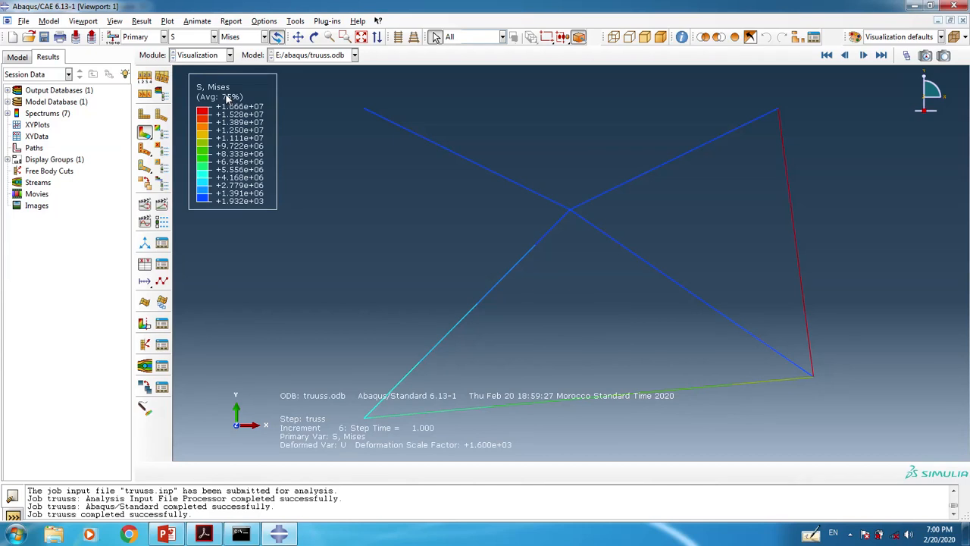
# Animate the Mises stress contour plot over the time history.
pyautogui.click(162, 205)
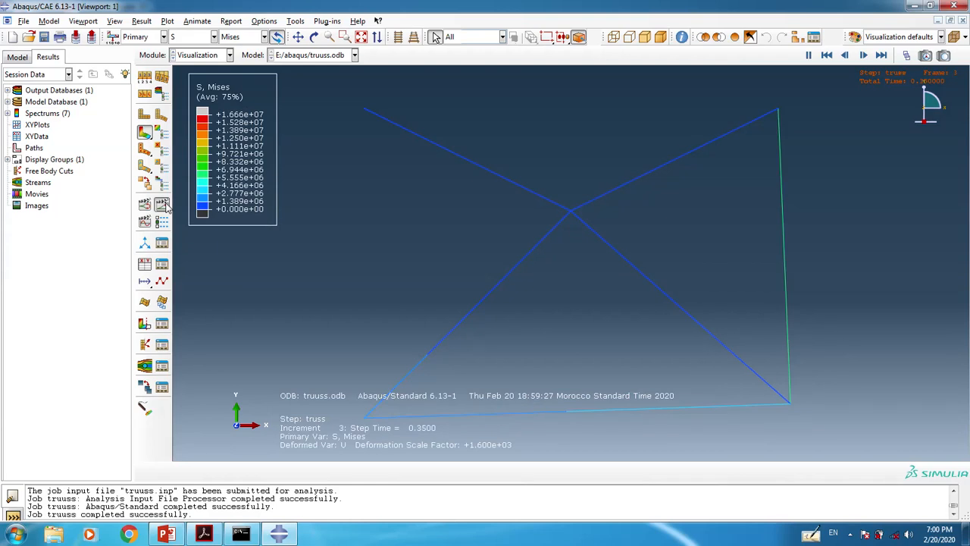
# Edit field output request F-Output-1 of step truss to exclude the Contact output variables.
pyautogui.click(18, 59)
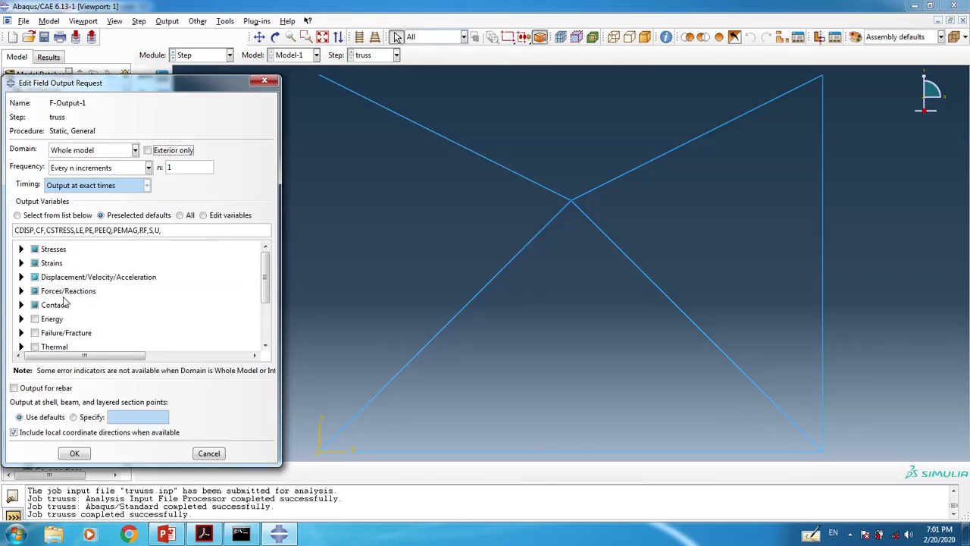
pyautogui.click(35, 306)
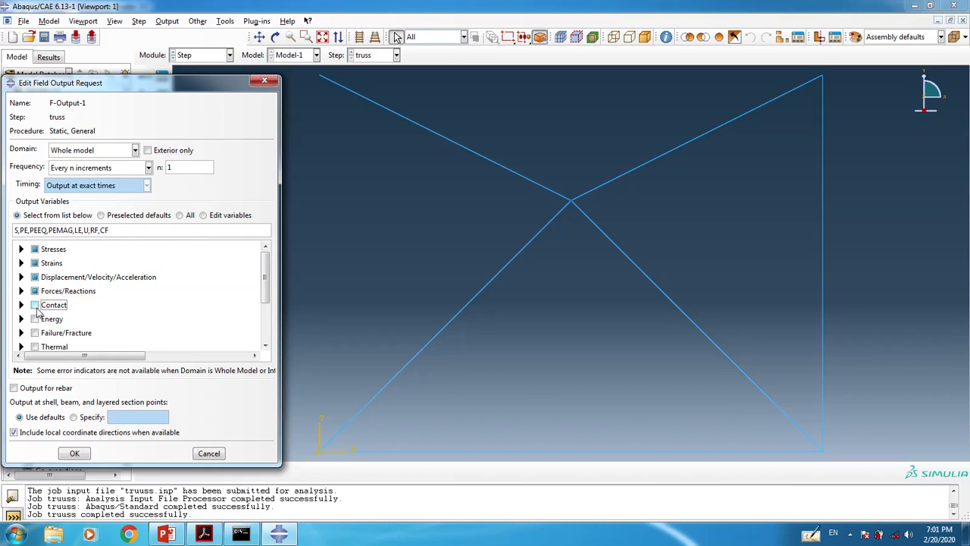
pyautogui.click(74, 454)
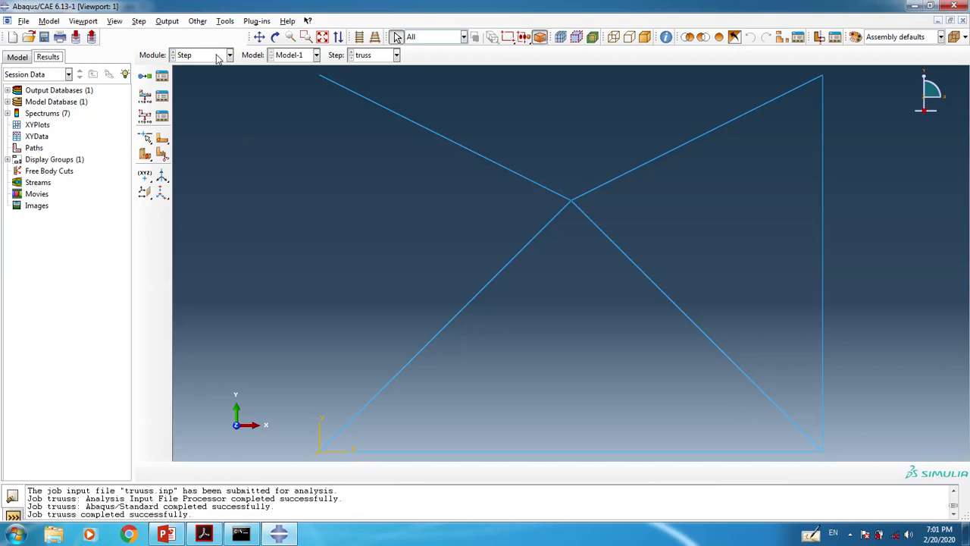
# Return to the truuss.odb results in the Visualization module and stop the time history animation.
pyautogui.click(220, 56)
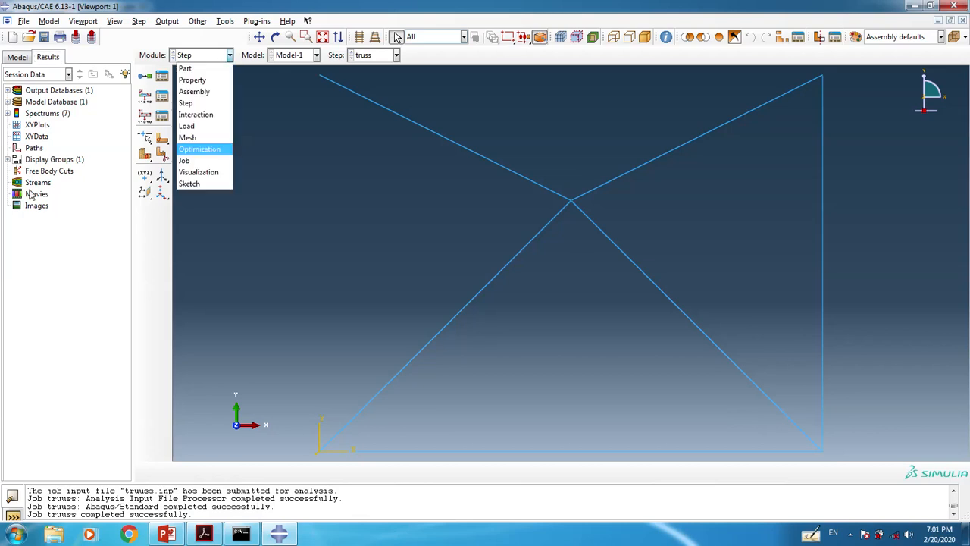
pyautogui.click(54, 101)
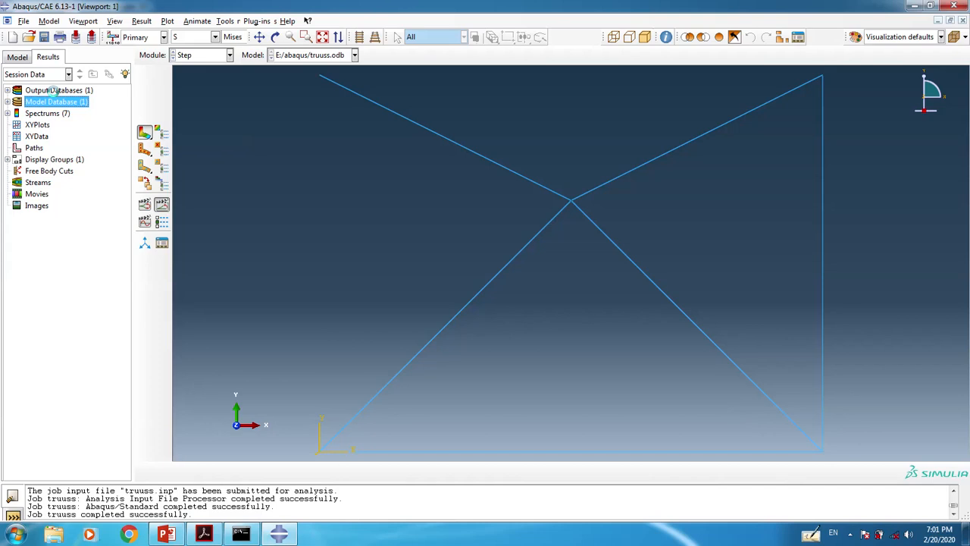
pyautogui.click(161, 205)
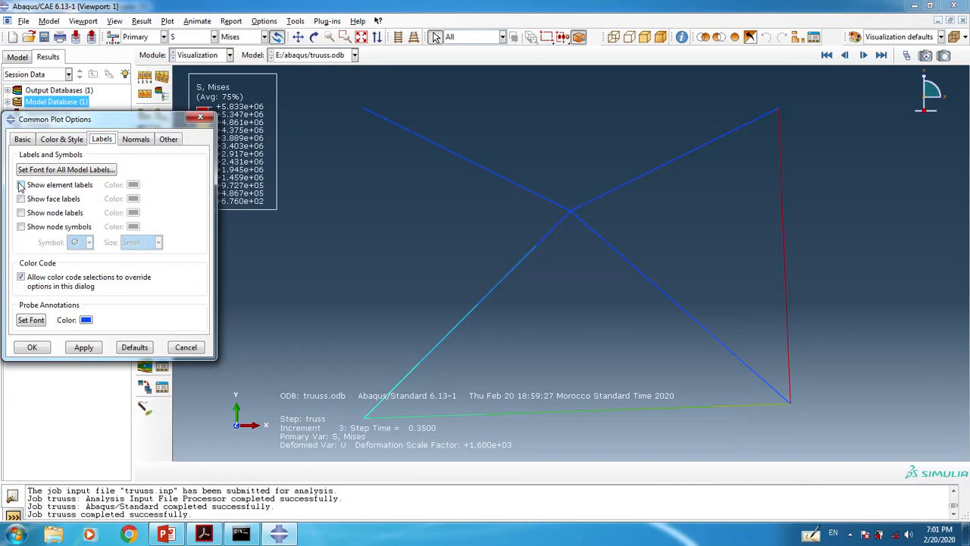
# Show the element labels and node labels on the truss through the common plot options.
pyautogui.click(21, 185)
pyautogui.click(55, 213)
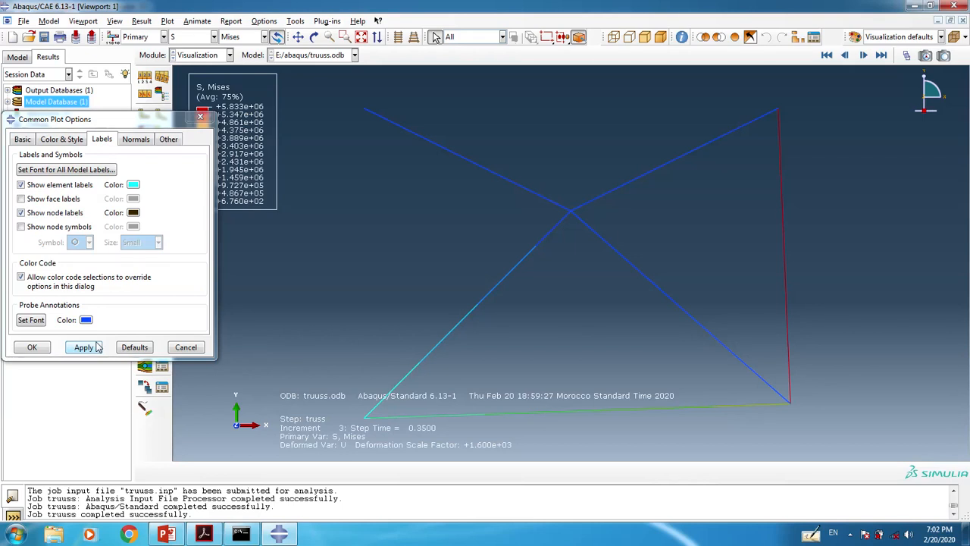
pyautogui.click(84, 348)
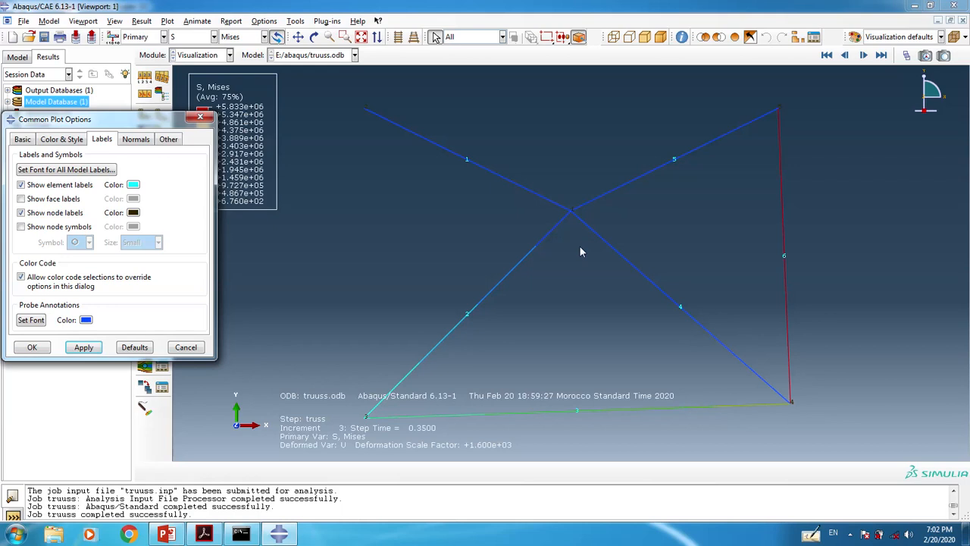
pyautogui.click(200, 118)
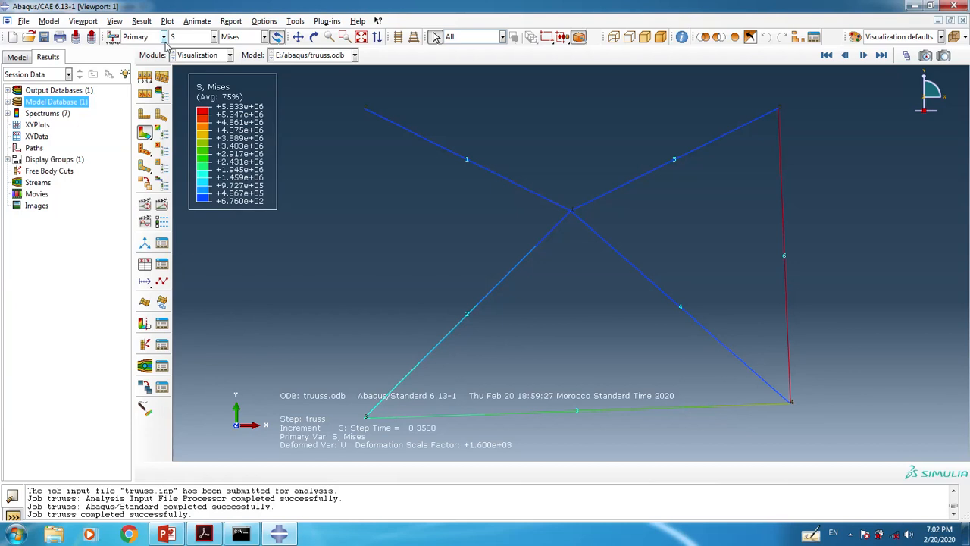
# Turn off averaging of the element results in the result options, keeping the Default transformation type.
pyautogui.click(143, 22)
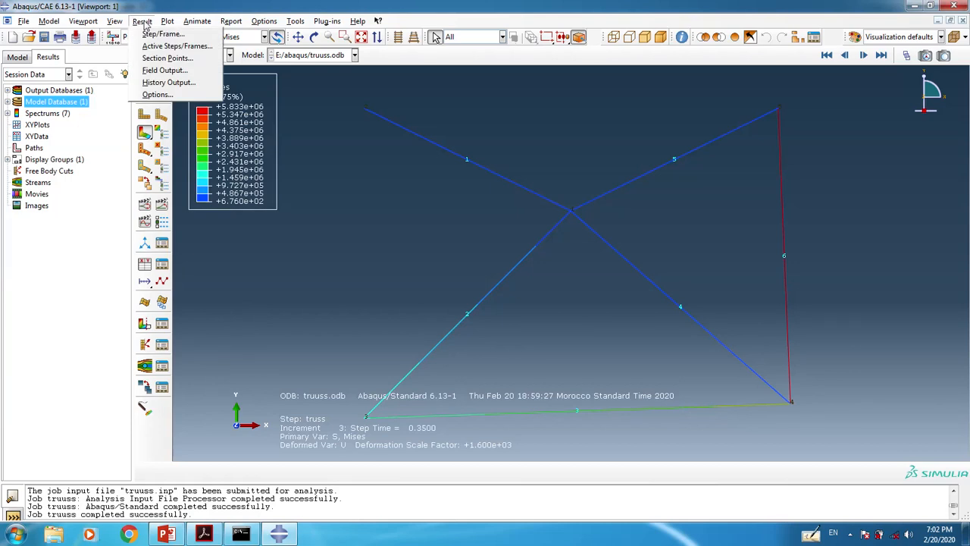
pyautogui.click(157, 94)
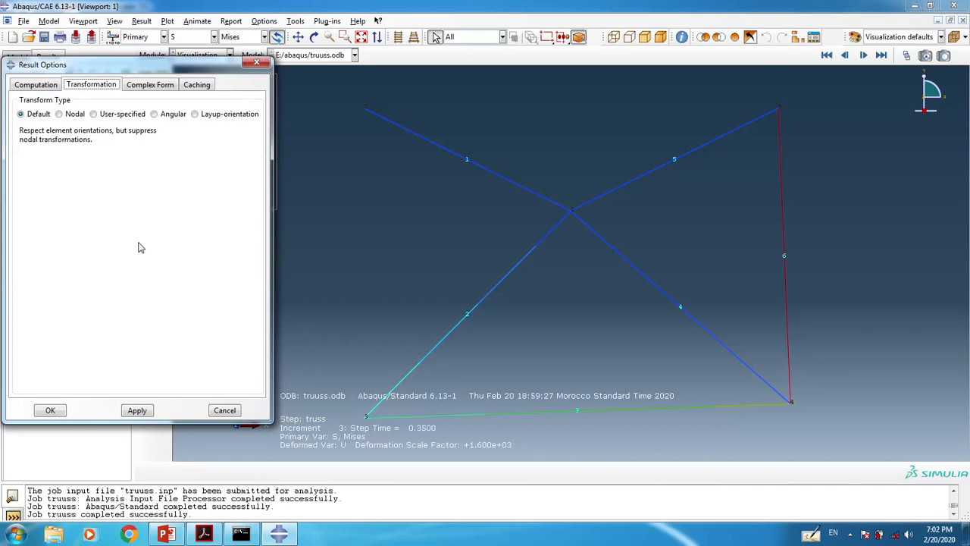
pyautogui.press('Return')
# Write a field output report of the stress components S at the integration points to abaqus.rpt.
pyautogui.click(231, 21)
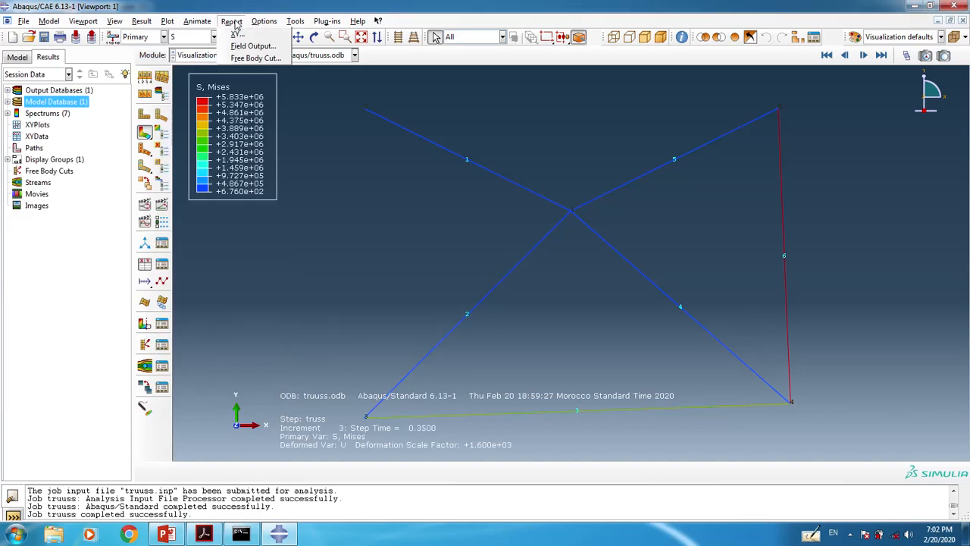
pyautogui.click(253, 46)
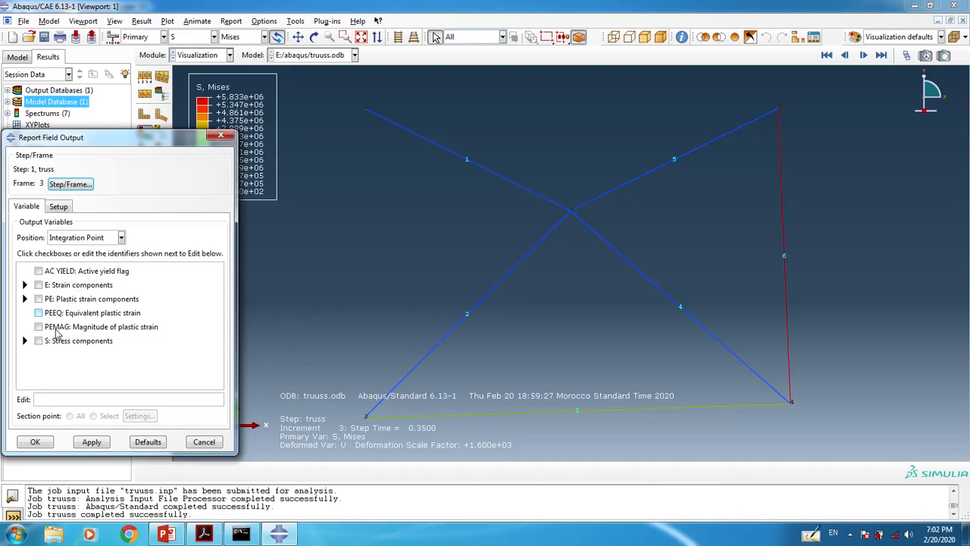
pyautogui.click(39, 340)
pyautogui.press('Return')
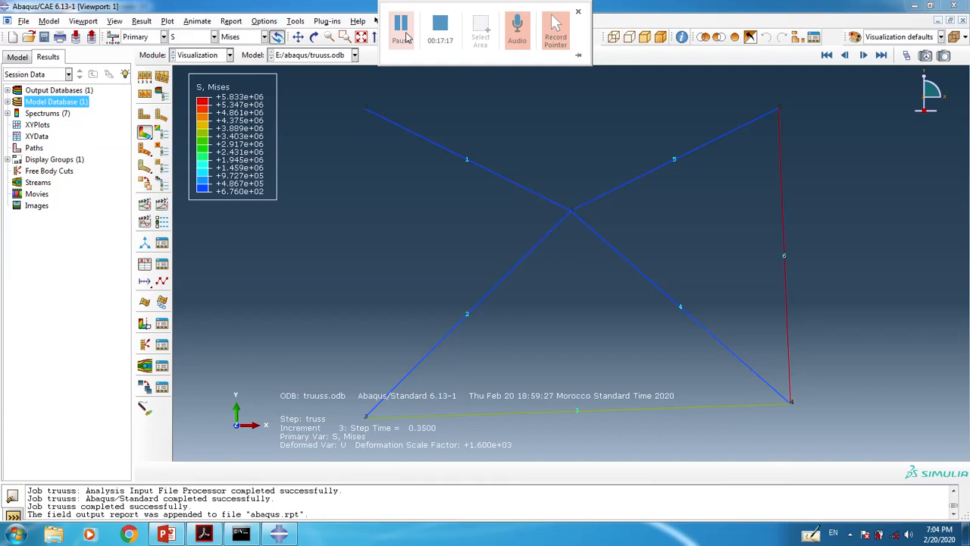
# Set the viewport background in the graphics options to a solid white colour, following the PDF tutorial.
pyautogui.click(405, 34)
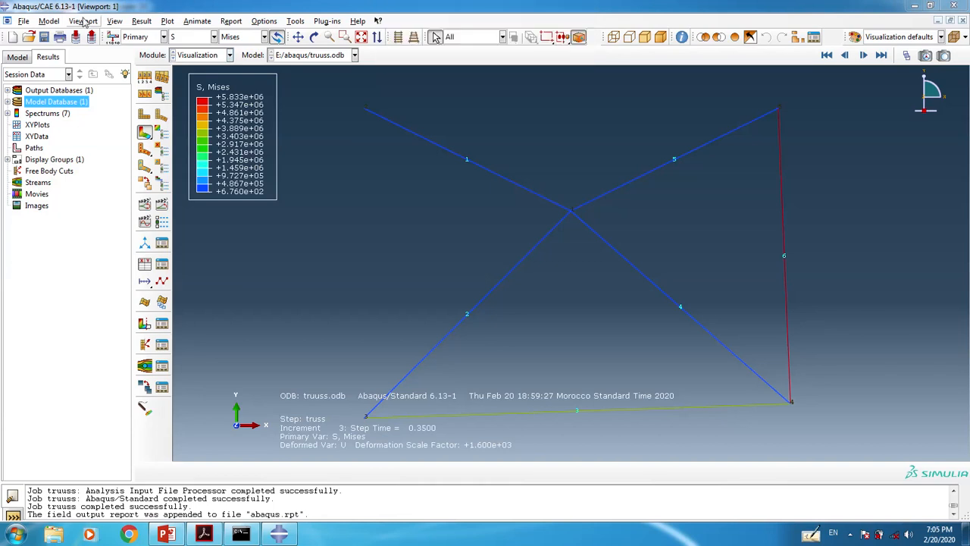
pyautogui.click(114, 21)
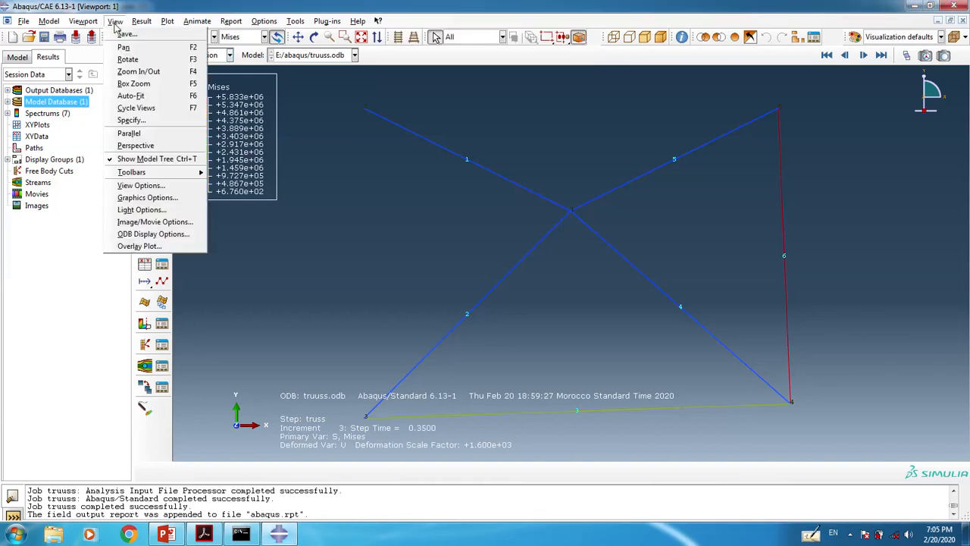
pyautogui.click(150, 200)
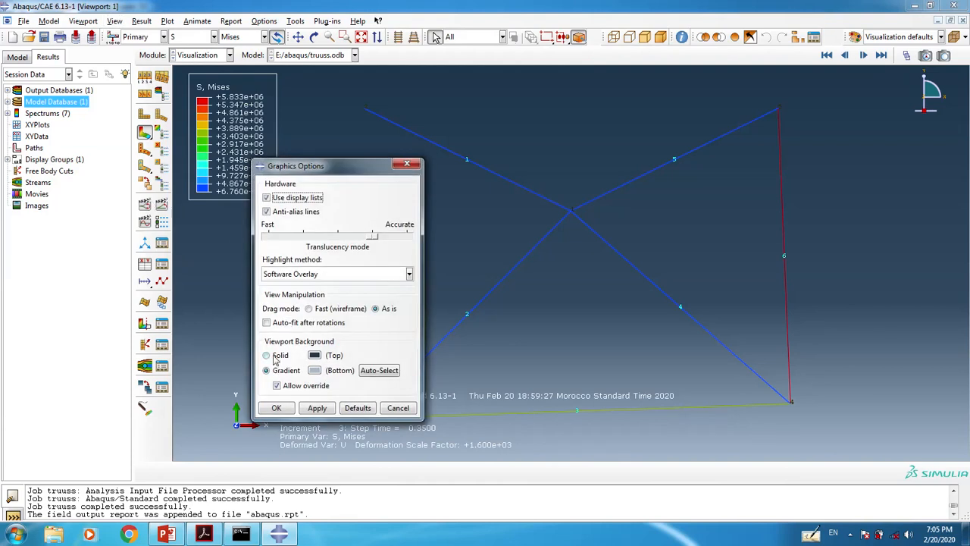
pyautogui.hotkey('alt', 'Tab')
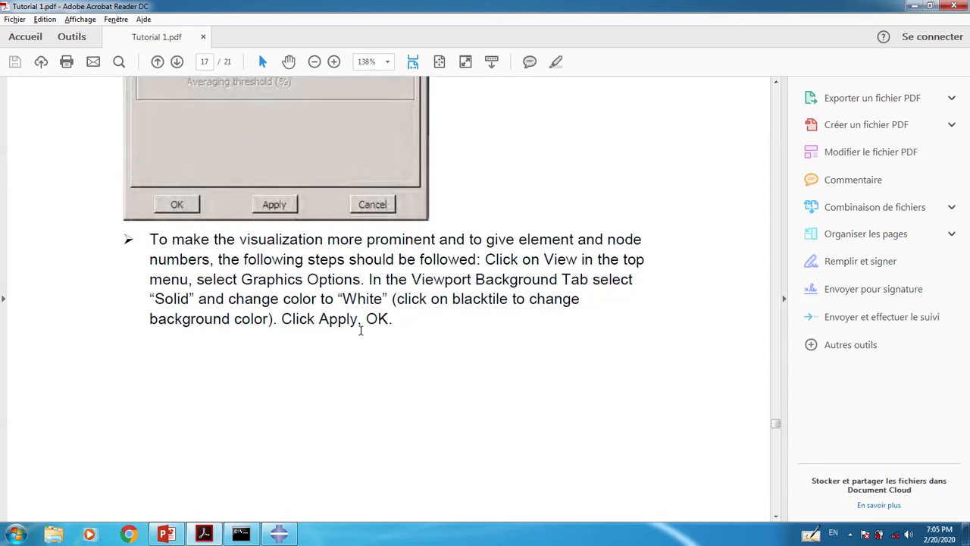
pyautogui.hotkey('alt', 'Tab')
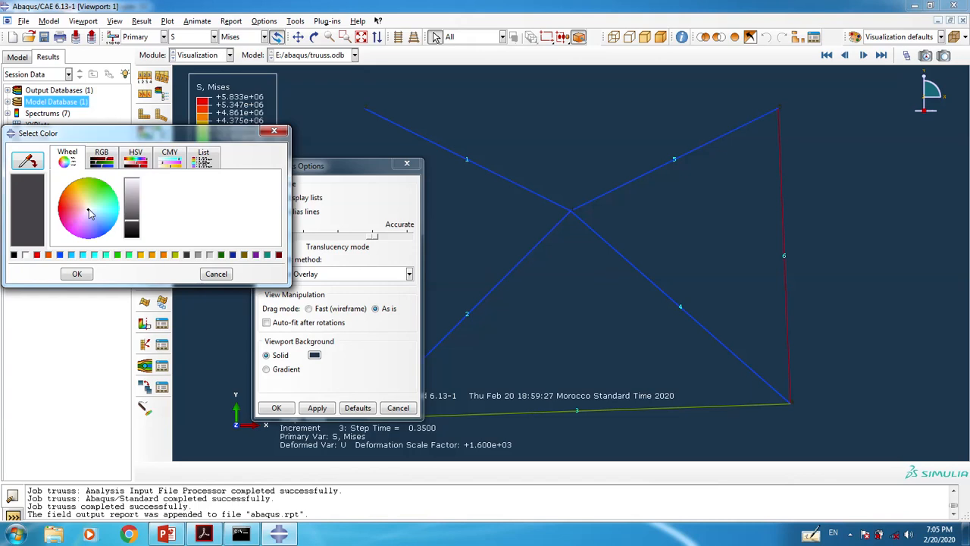
pyautogui.click(279, 534)
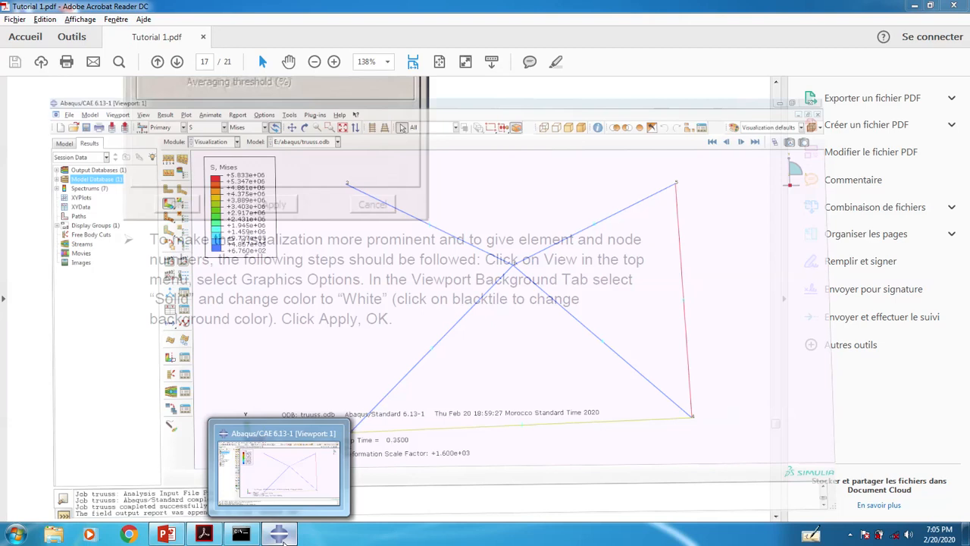
# Append a field output report at the Unique Nodal position for step truss, frame 3, to abaqus.rpt.
pyautogui.moveTo(775, 427); pyautogui.dragTo(776, 445)
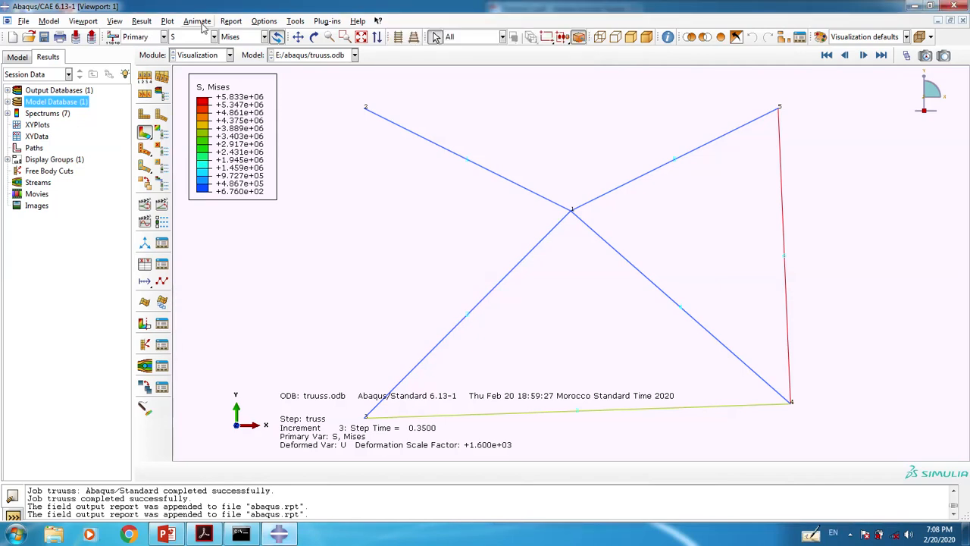
pyautogui.click(233, 21)
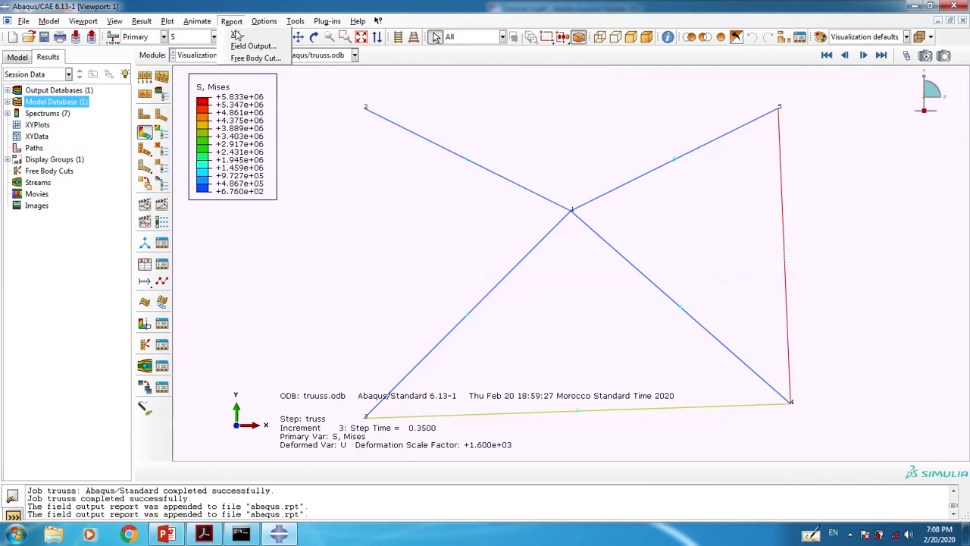
pyautogui.click(241, 35)
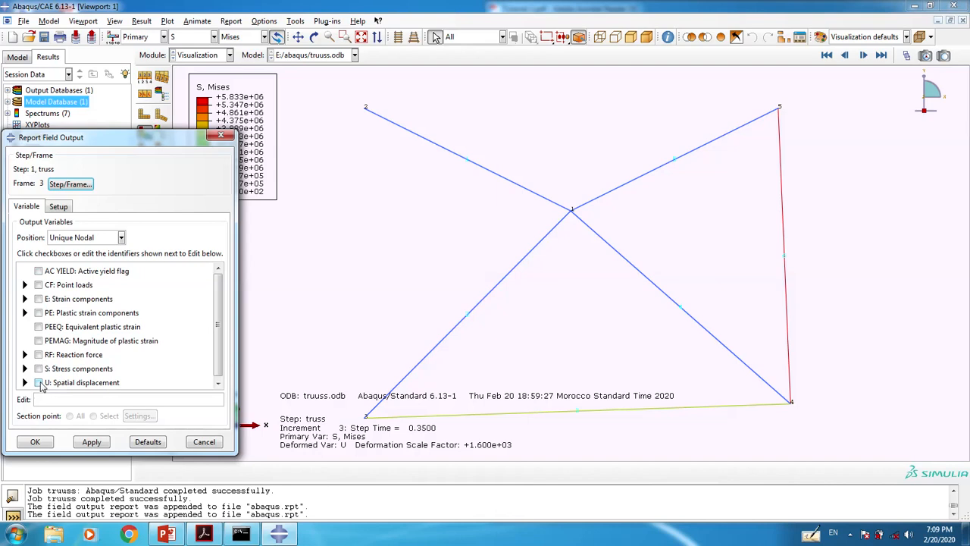
pyautogui.click(38, 368)
pyautogui.click(92, 442)
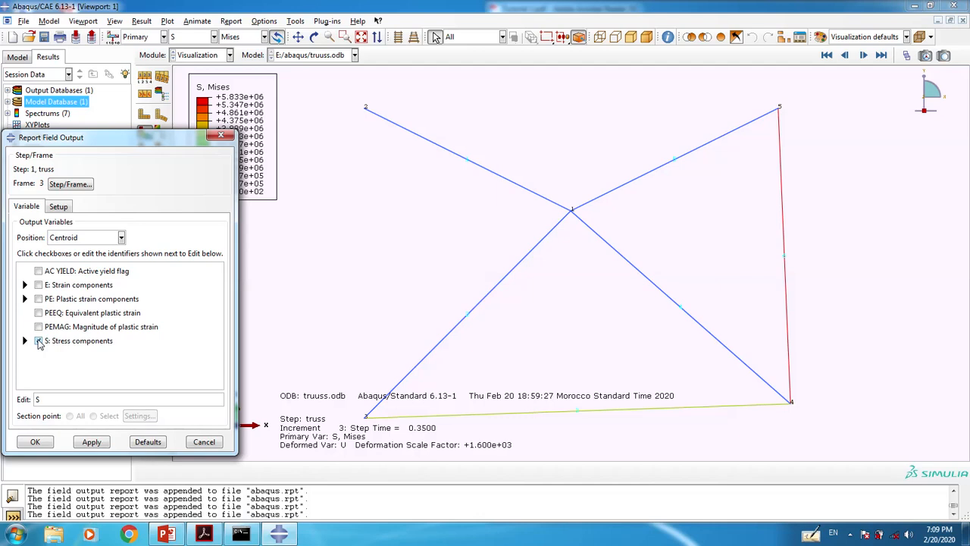
# Append a field output report of only the S11 stress component at the Centroid position to abaqus.rpt.
pyautogui.click(25, 342)
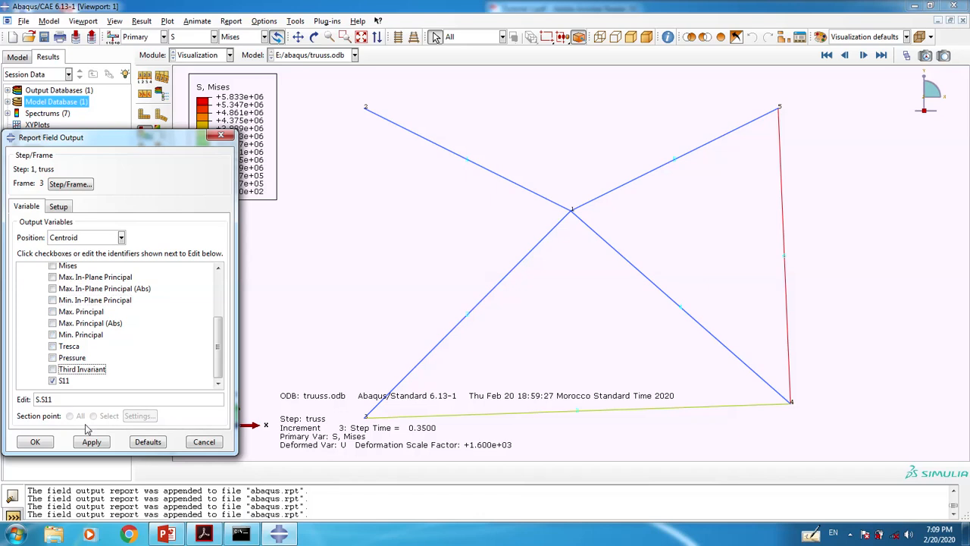
pyautogui.click(32, 443)
# Open the abaqus.rpt report from the E:\abaqus folder in Notepad and examine its results through to the final S11 table.
pyautogui.click(916, 7)
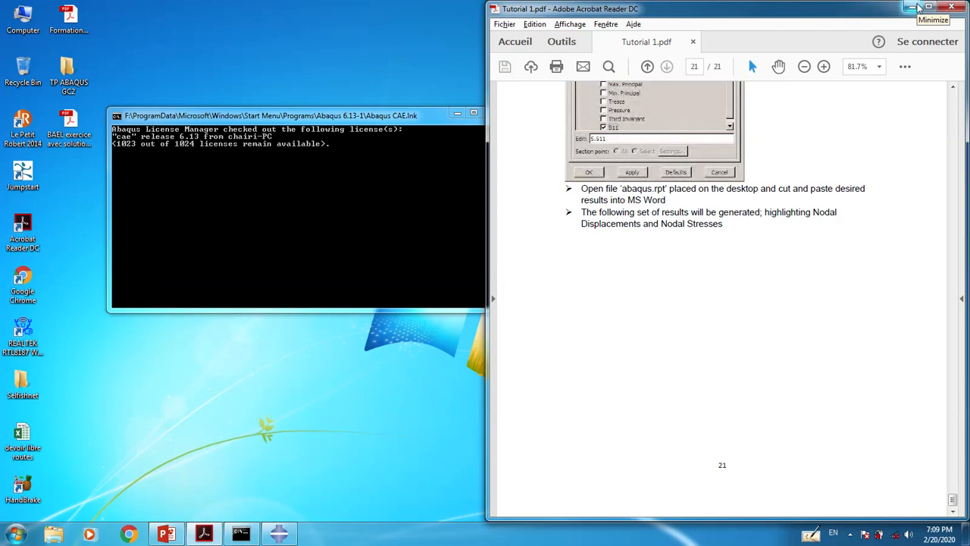
pyautogui.click(37, 34)
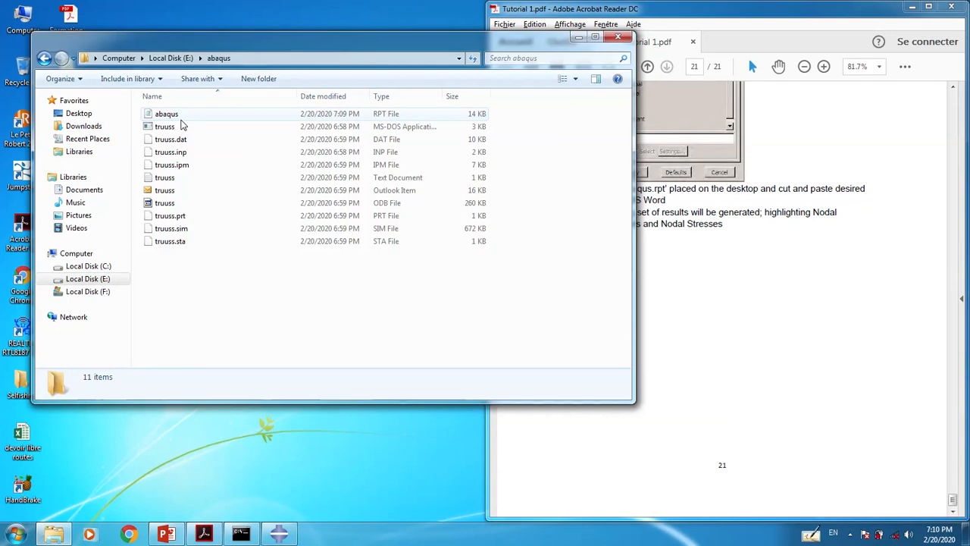
pyautogui.doubleClick(168, 114)
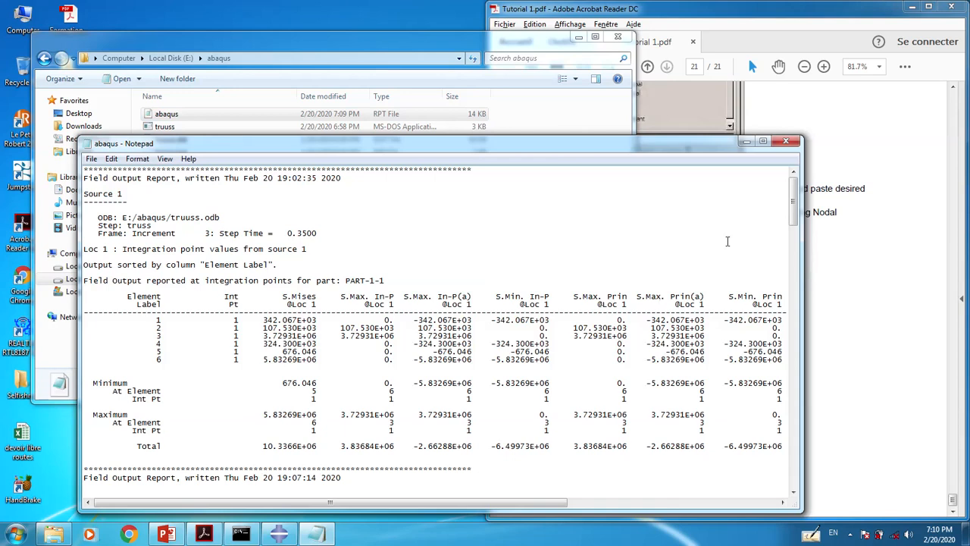
pyautogui.moveTo(793, 208); pyautogui.dragTo(792, 482)
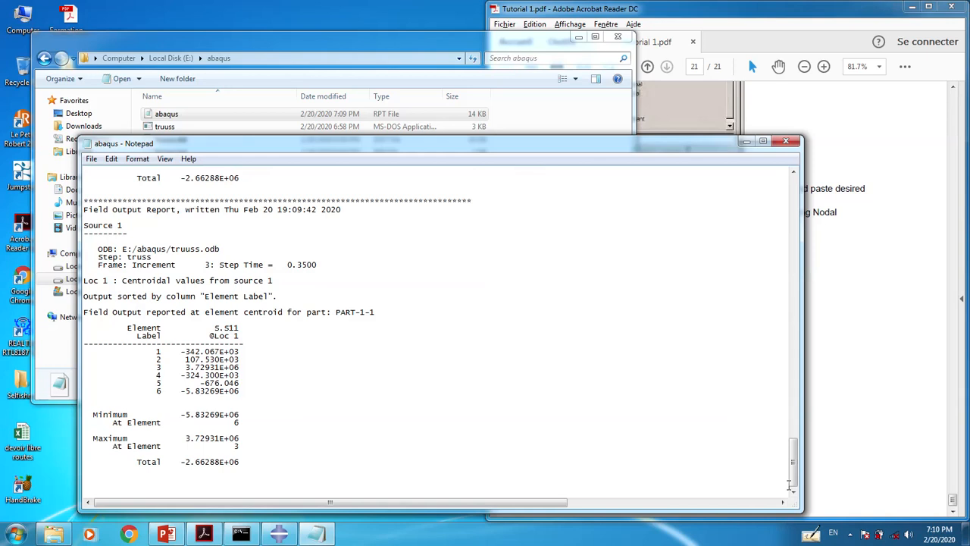